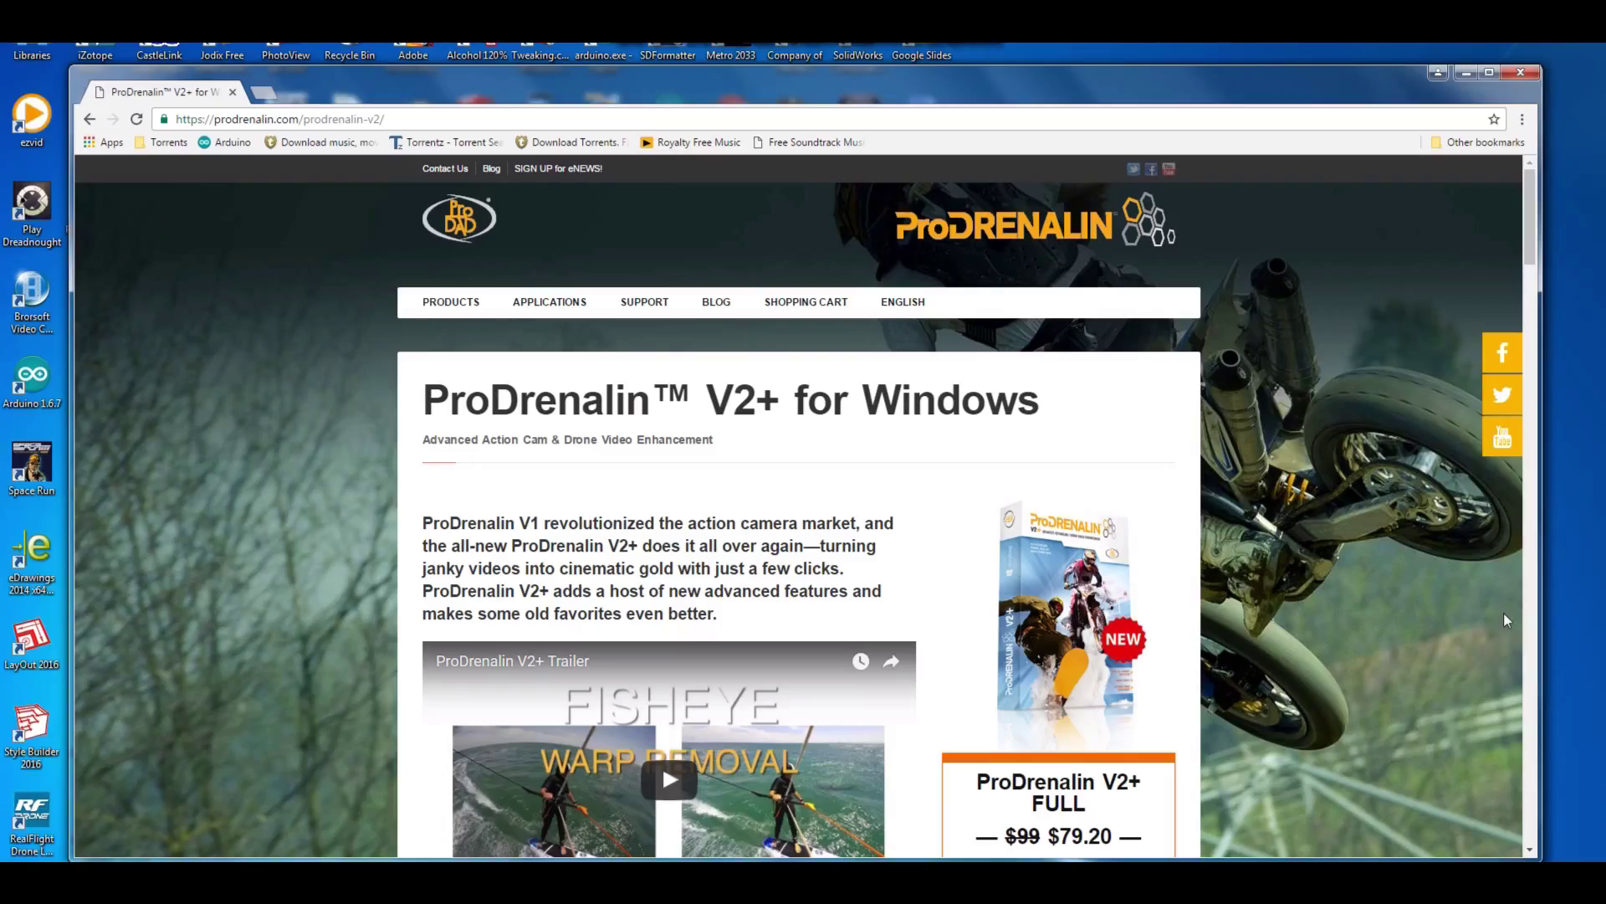
Scroll down through the ProDrenalin V2+ product page in Chrome.
scroll(1503, 612, "down", 3)
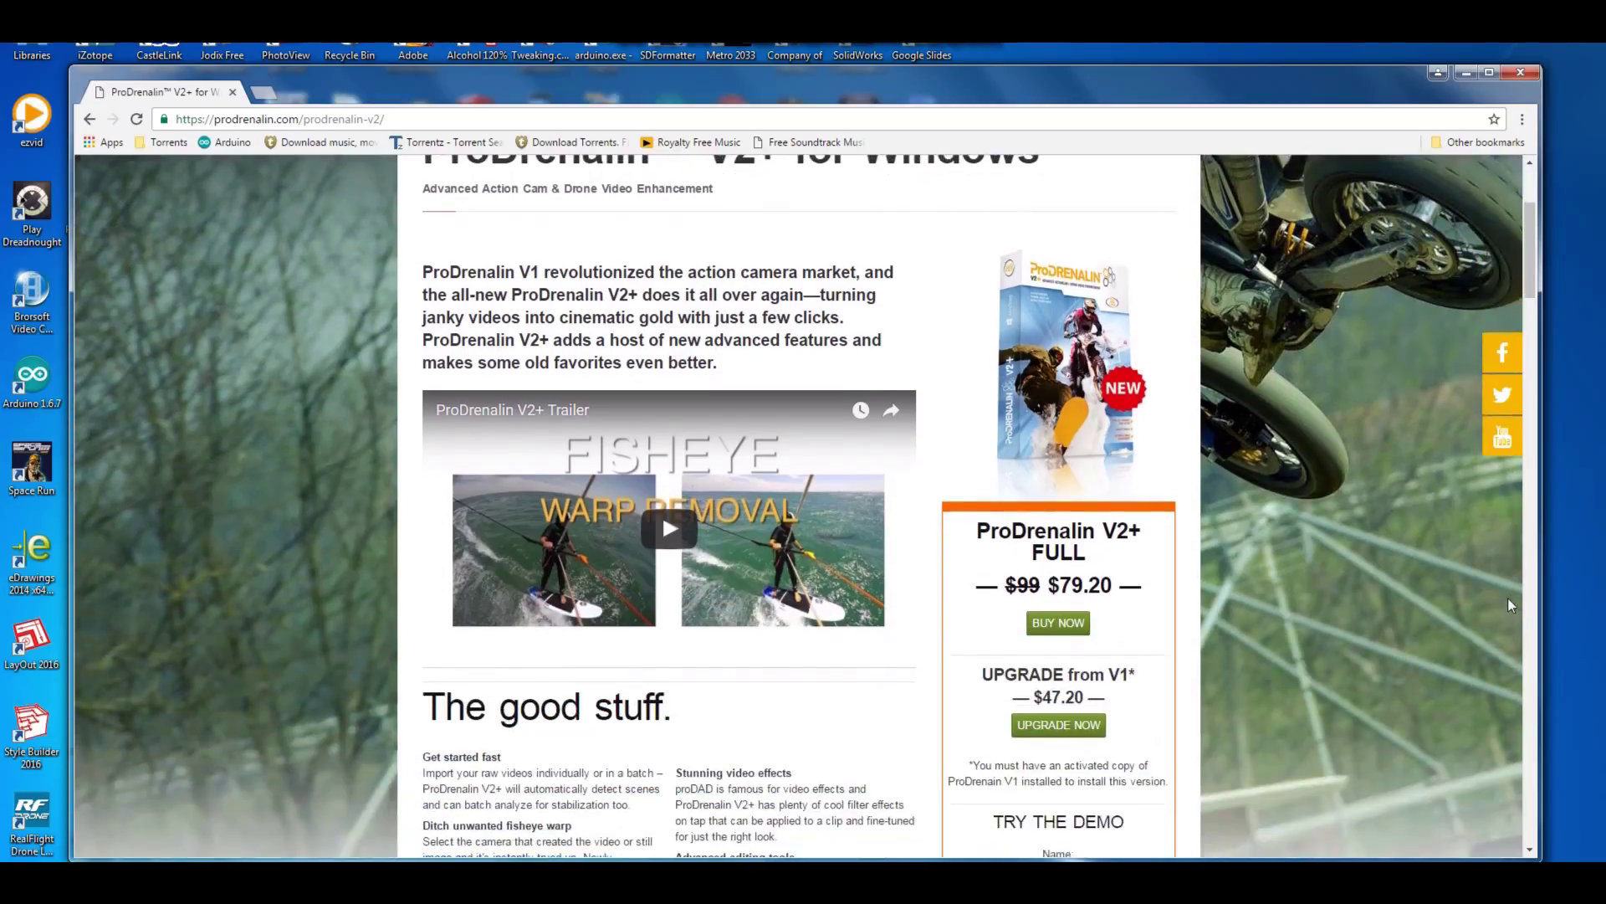
scroll(1507, 598, "down", 3)
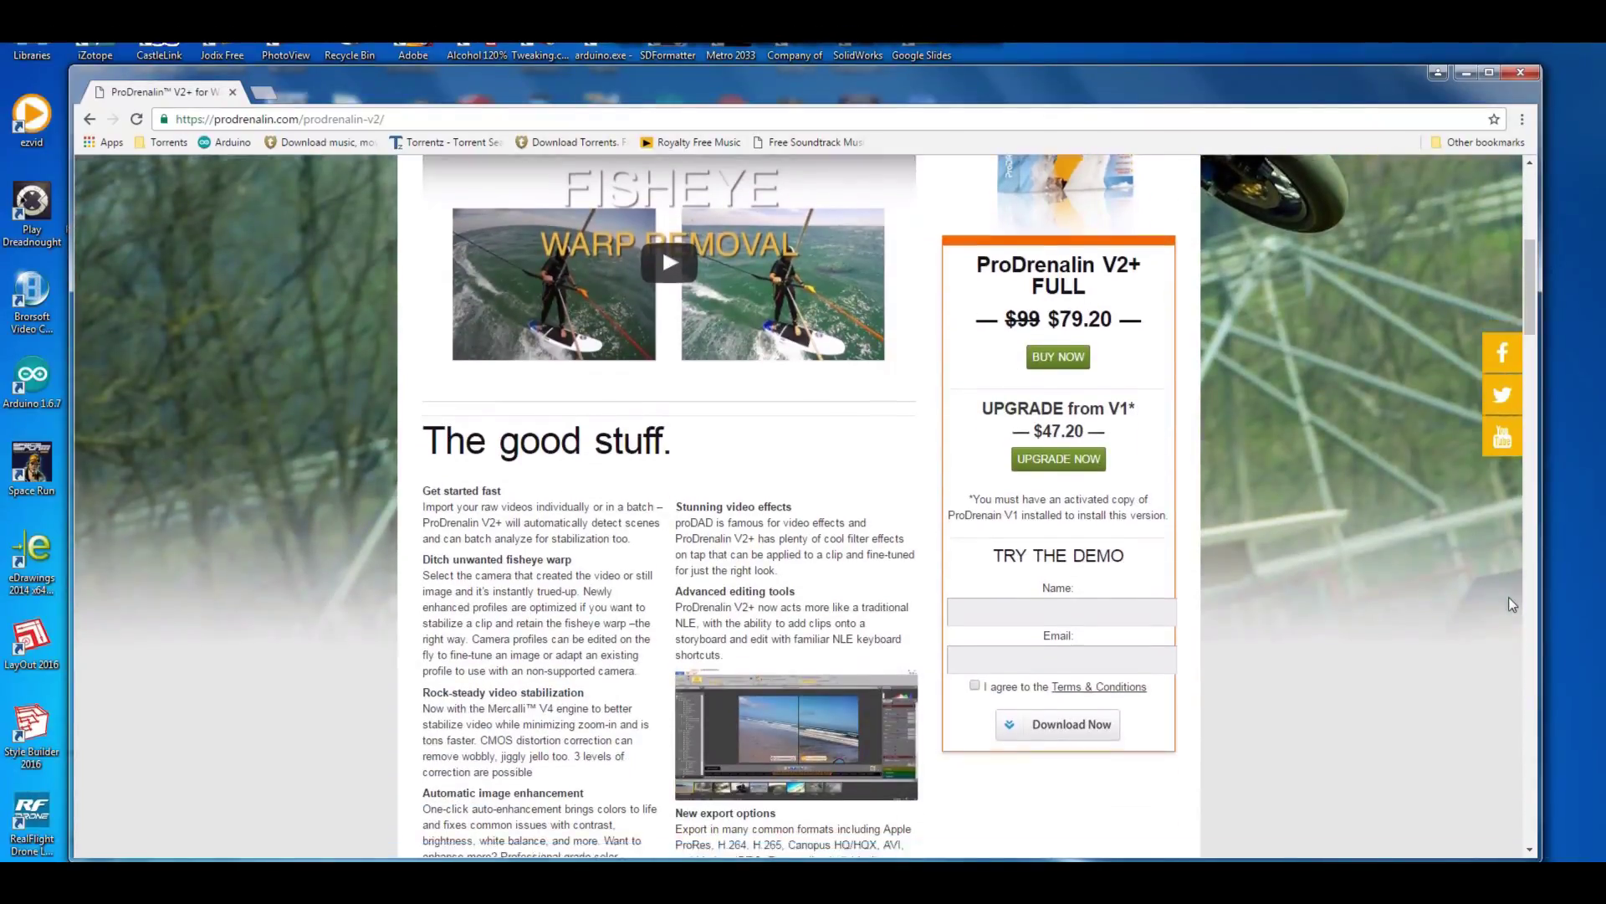
scroll(1512, 603, "down", 5)
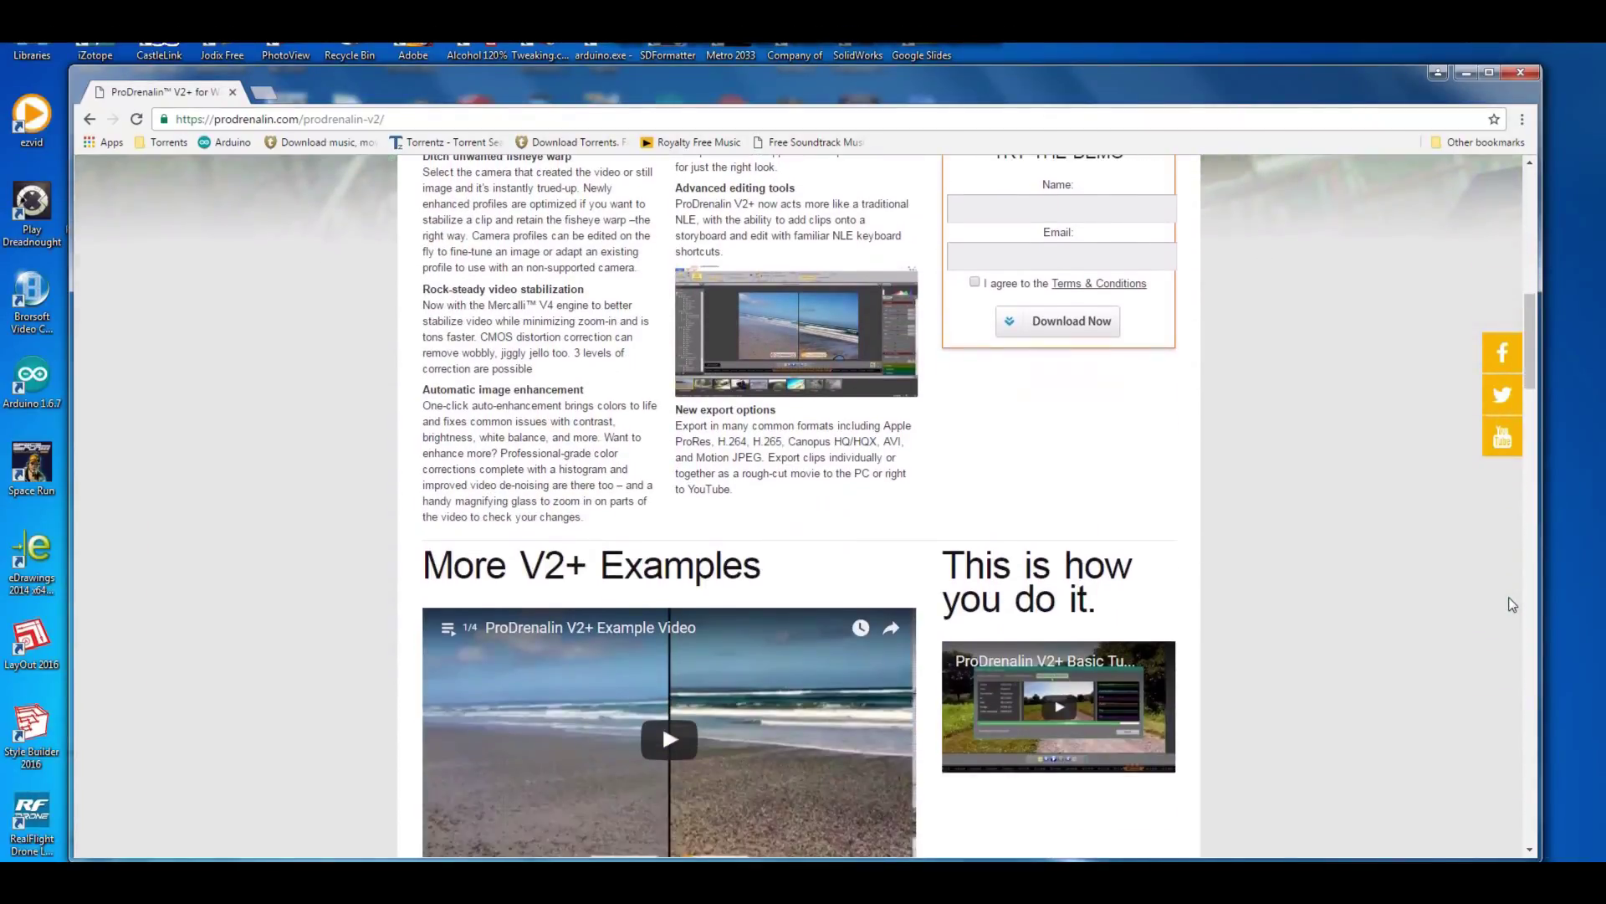
scroll(1512, 604, "down", 3)
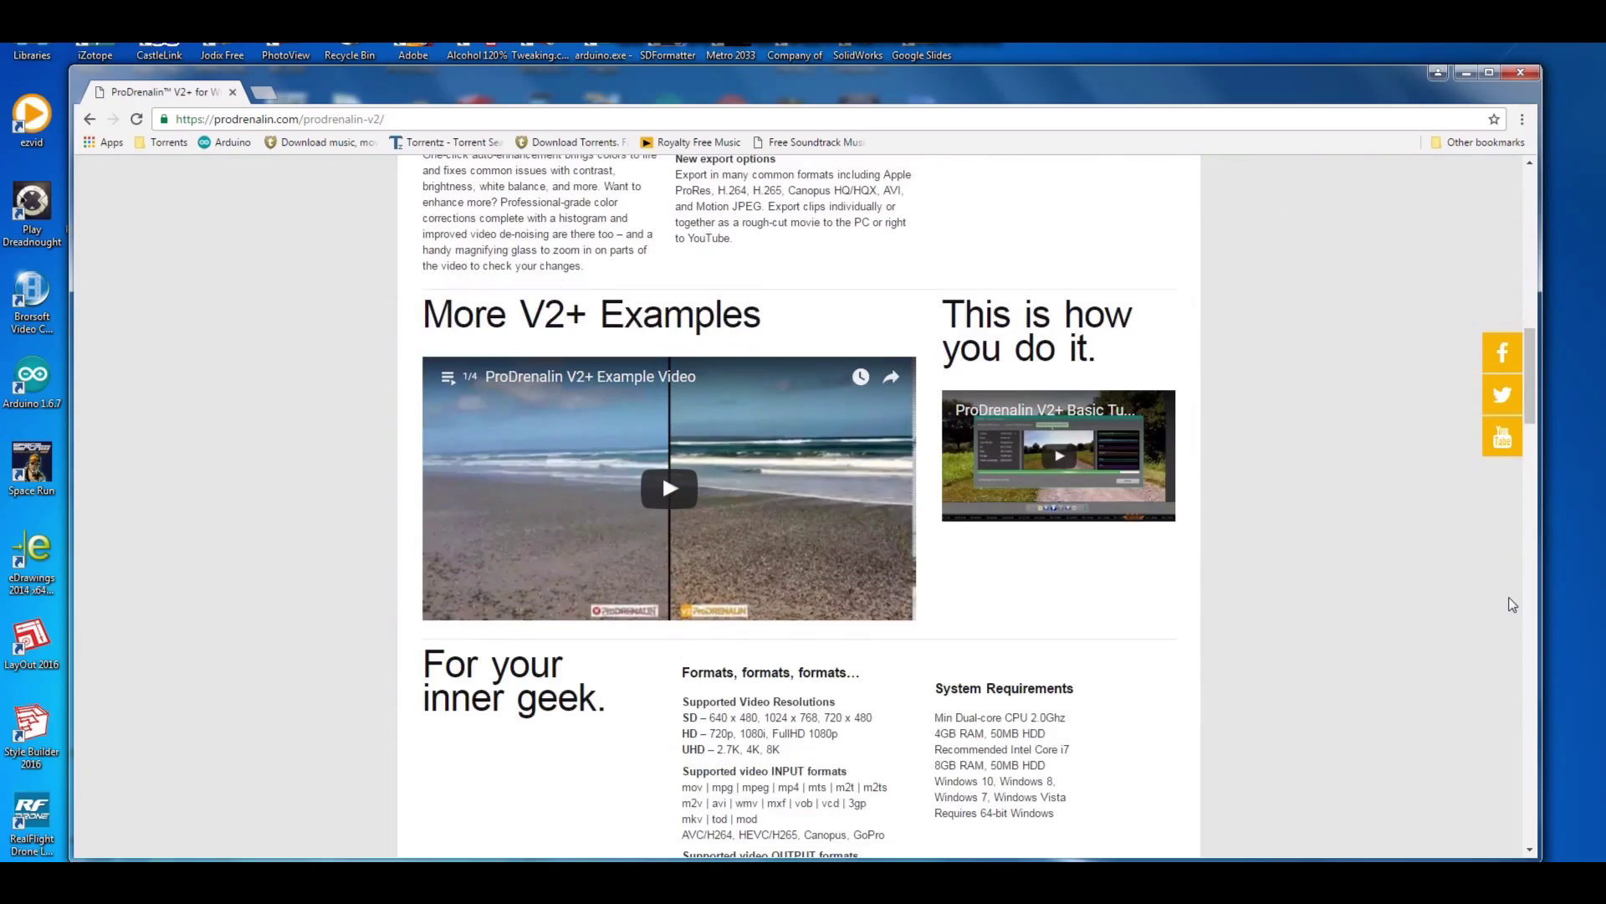
scroll(1512, 604, "down", 3)
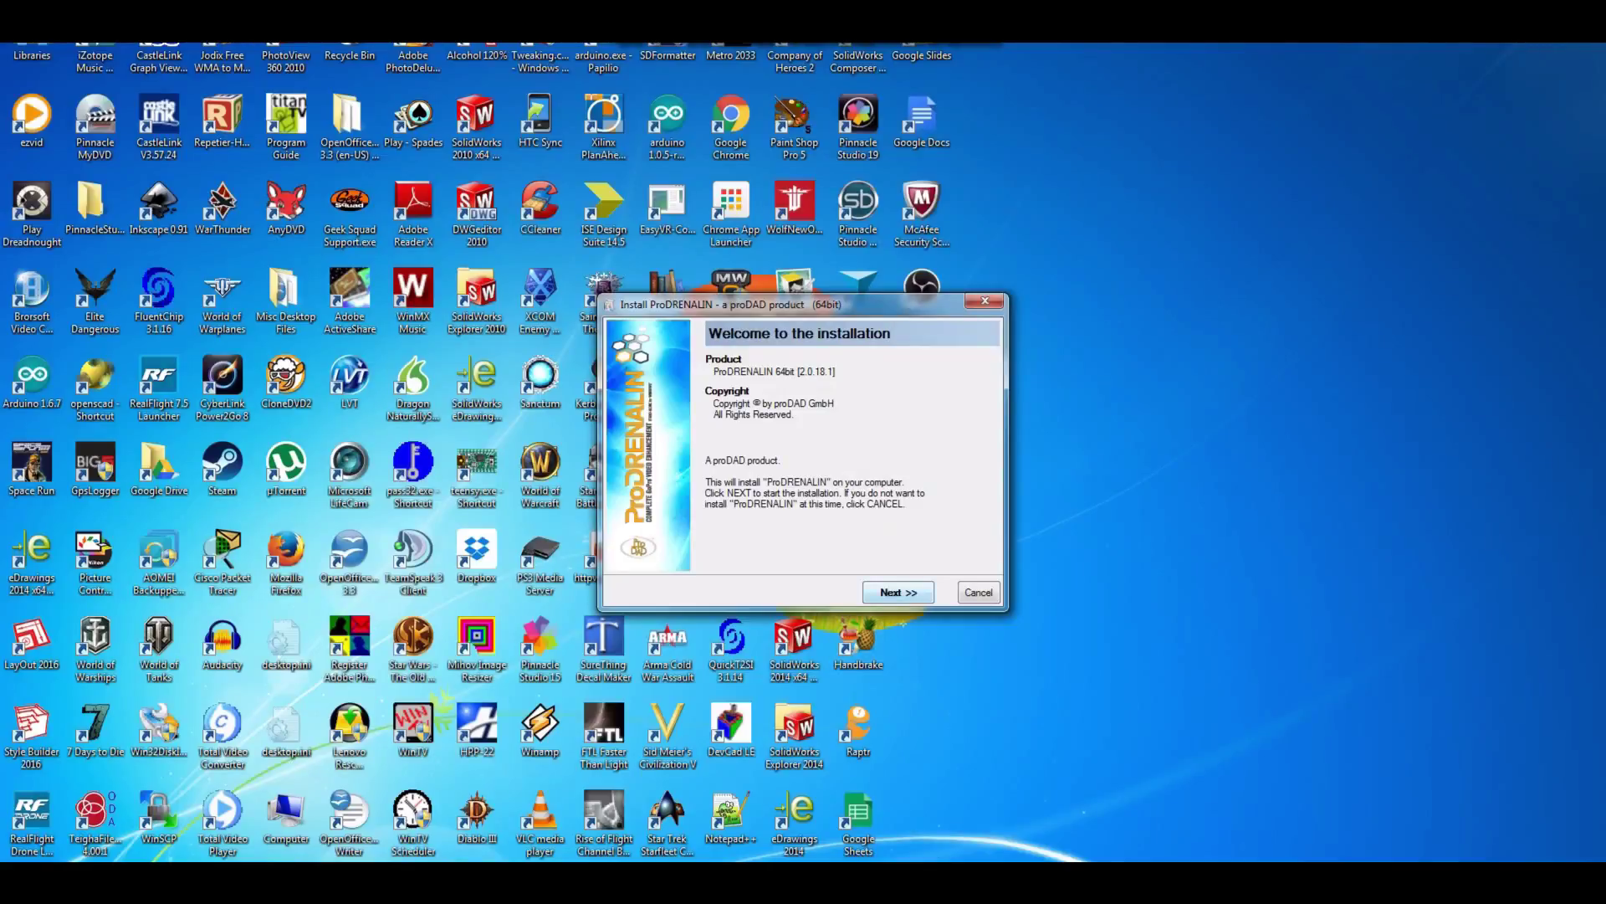
Install ProDRENALIN 2.0 with the licence accepted, default folder and recommended codecs, then close the installer.
key("Return")
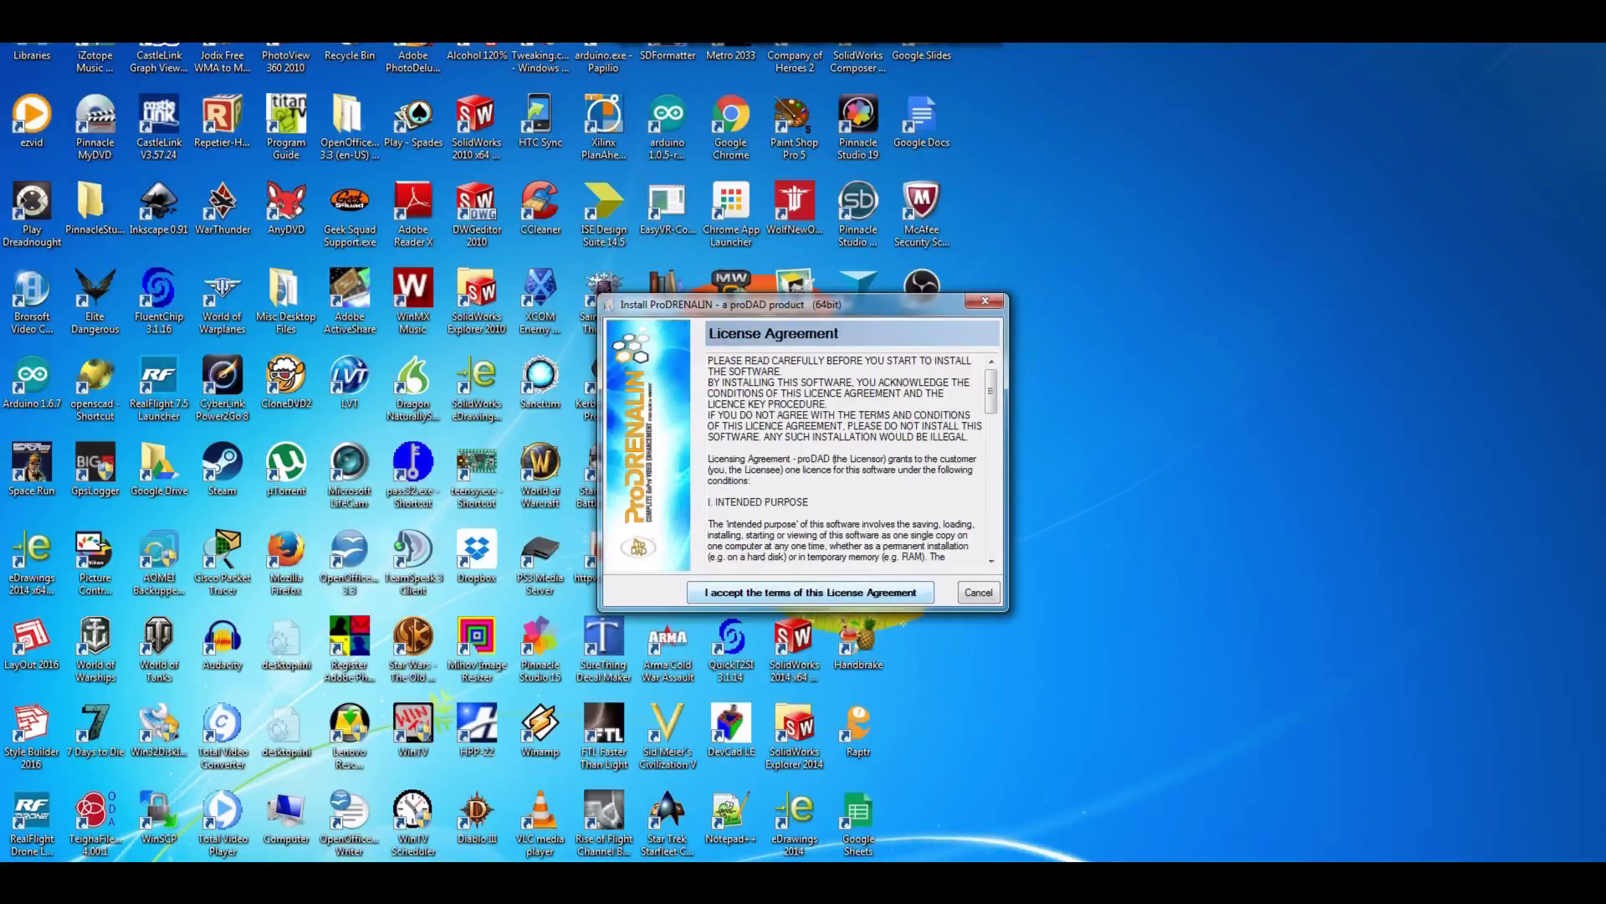
key("Return")
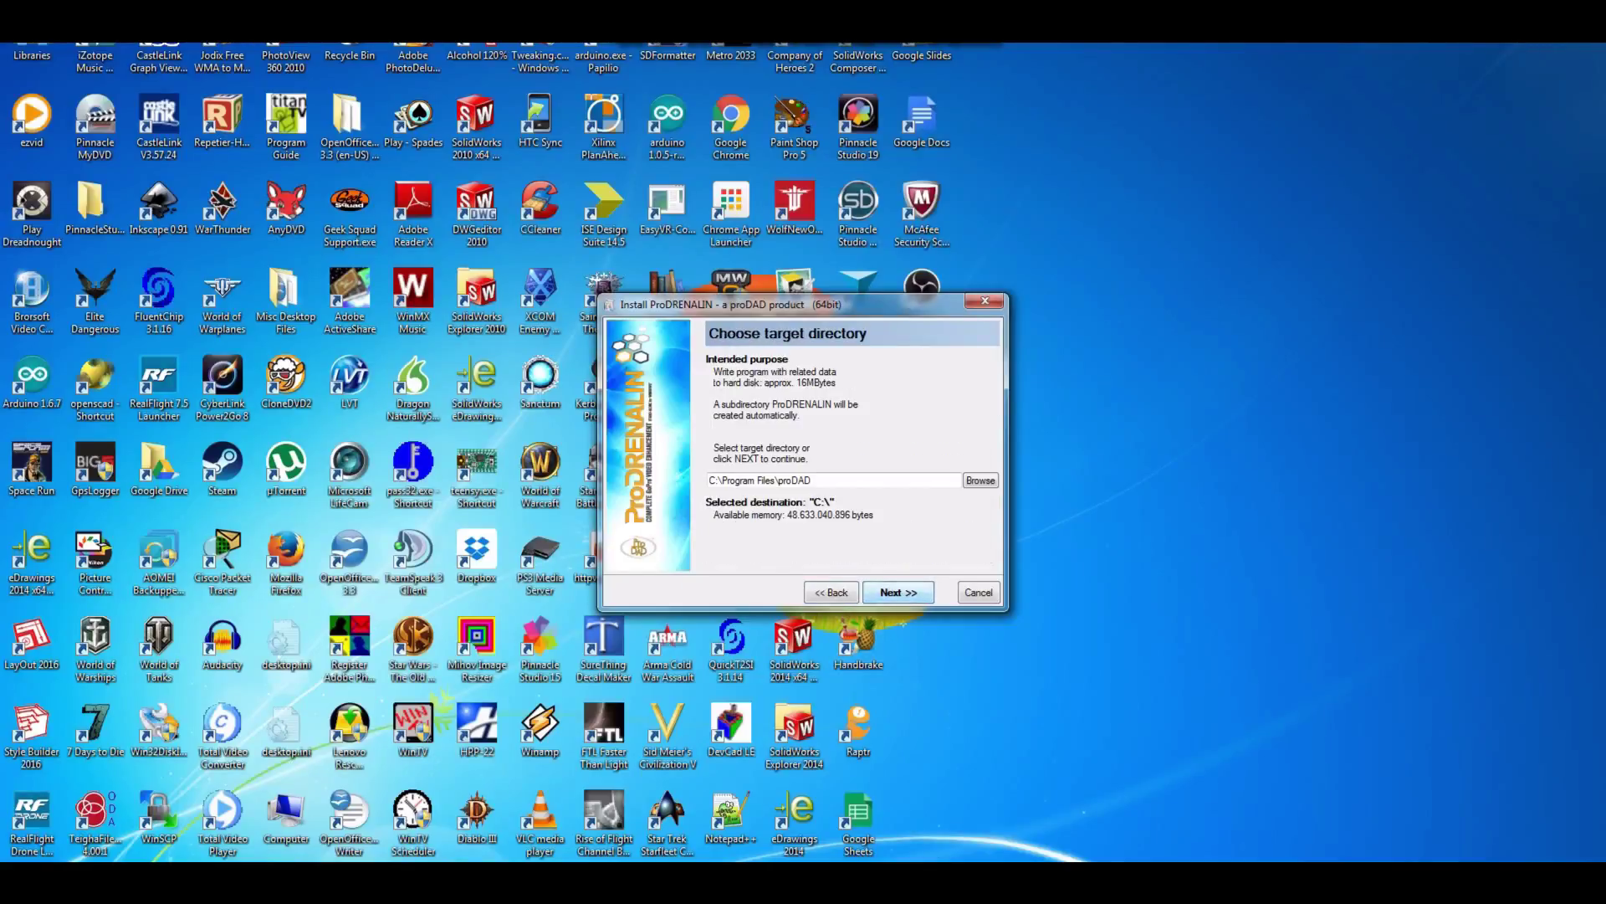
key("Return")
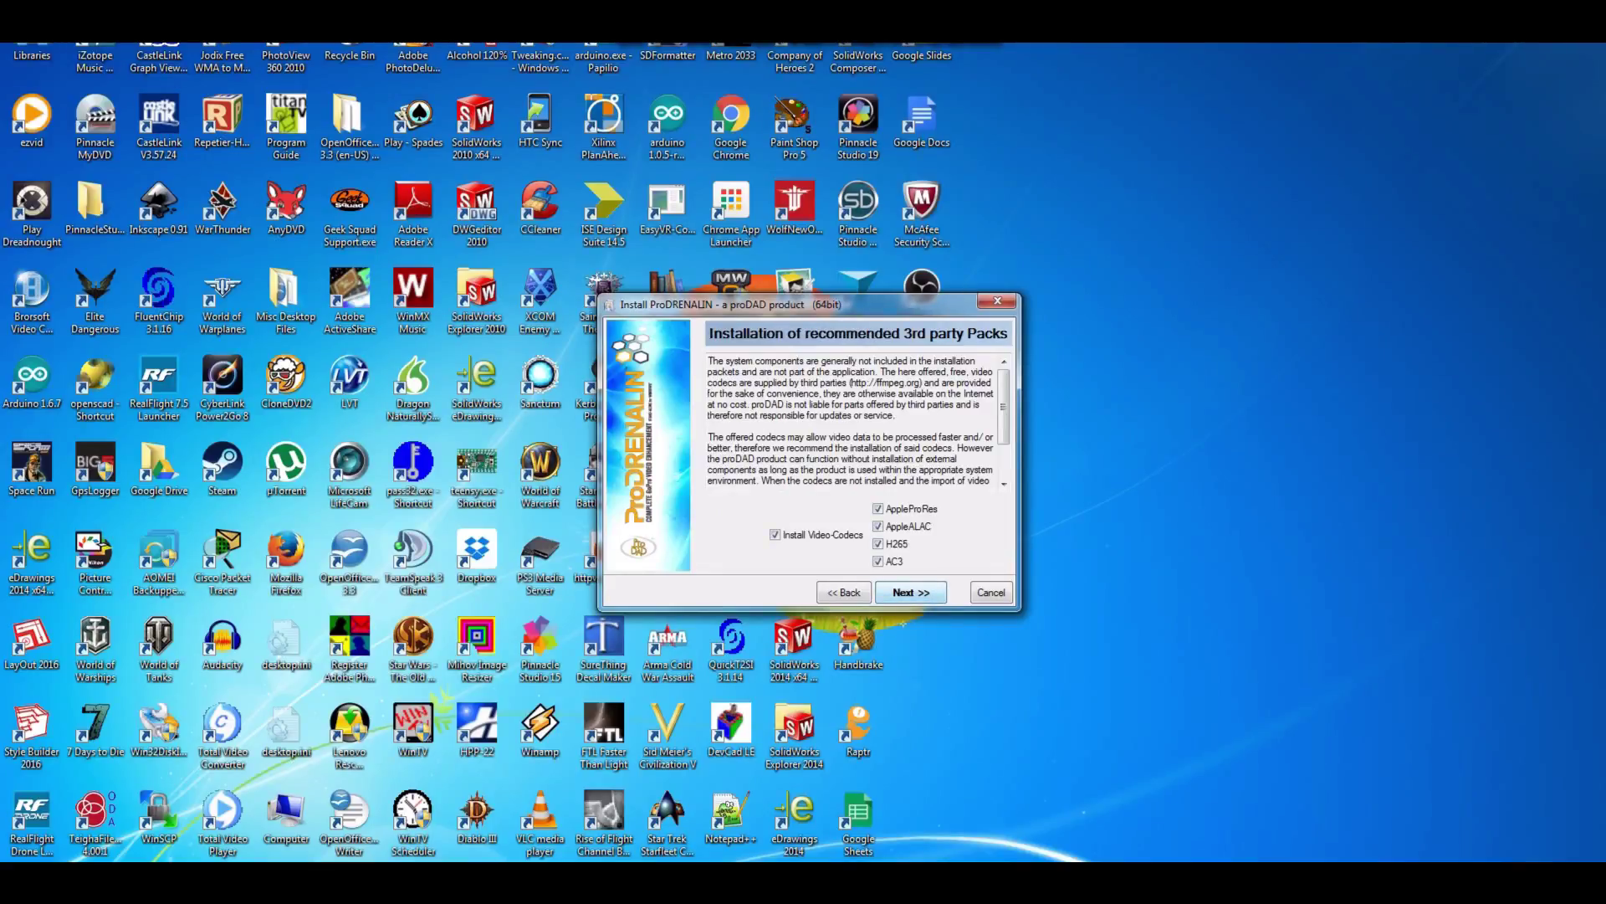
key("Return")
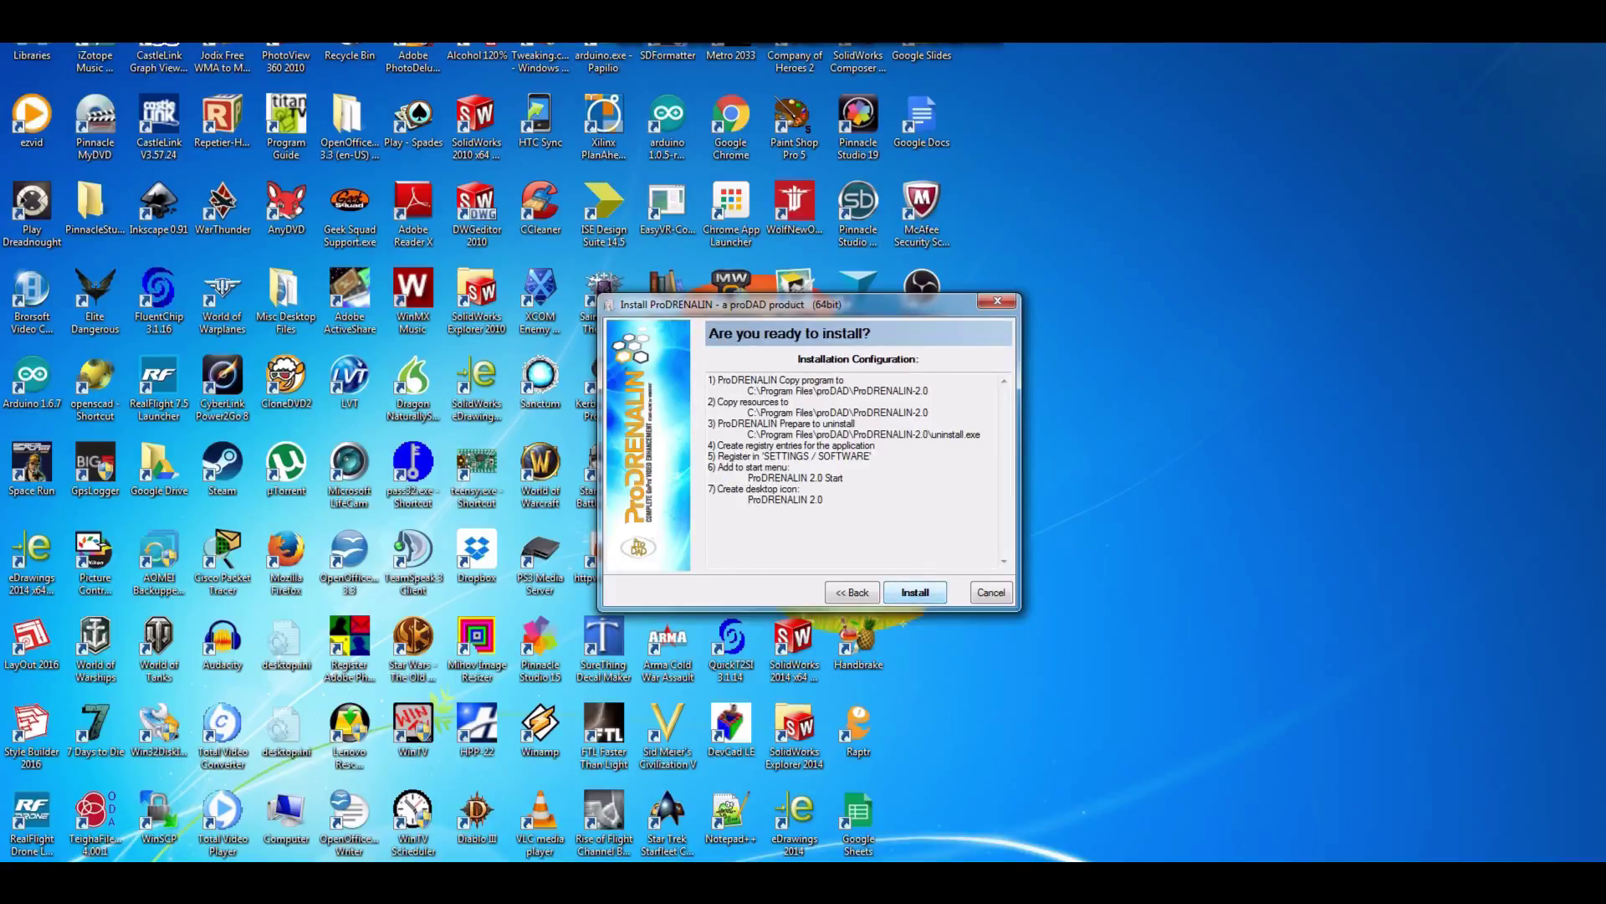
key("Return")
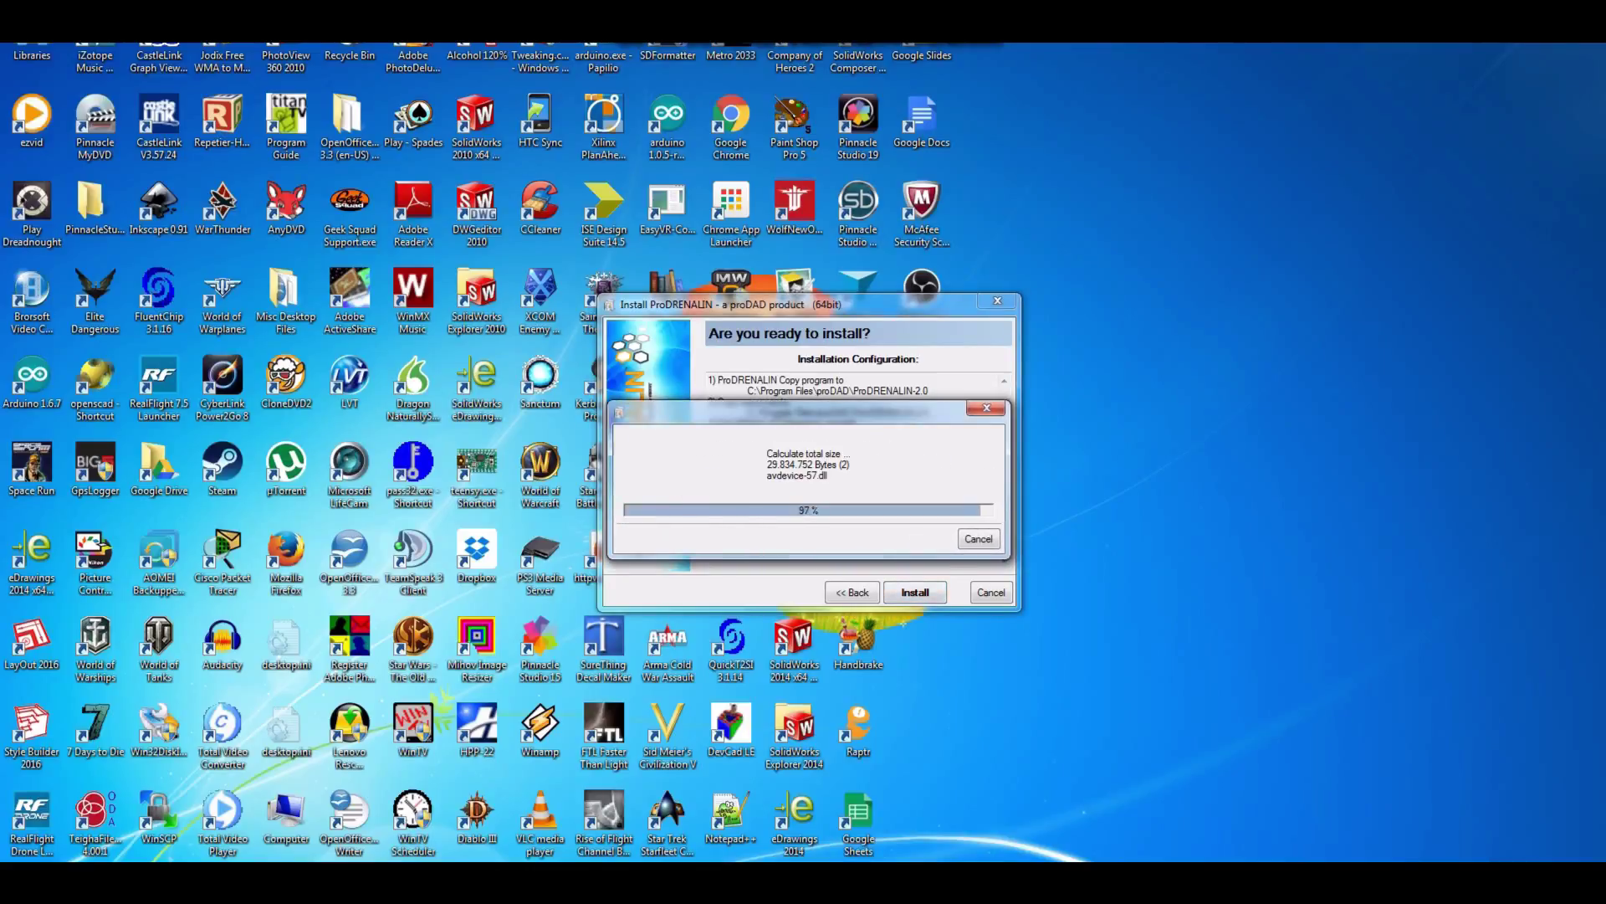
key("Return")
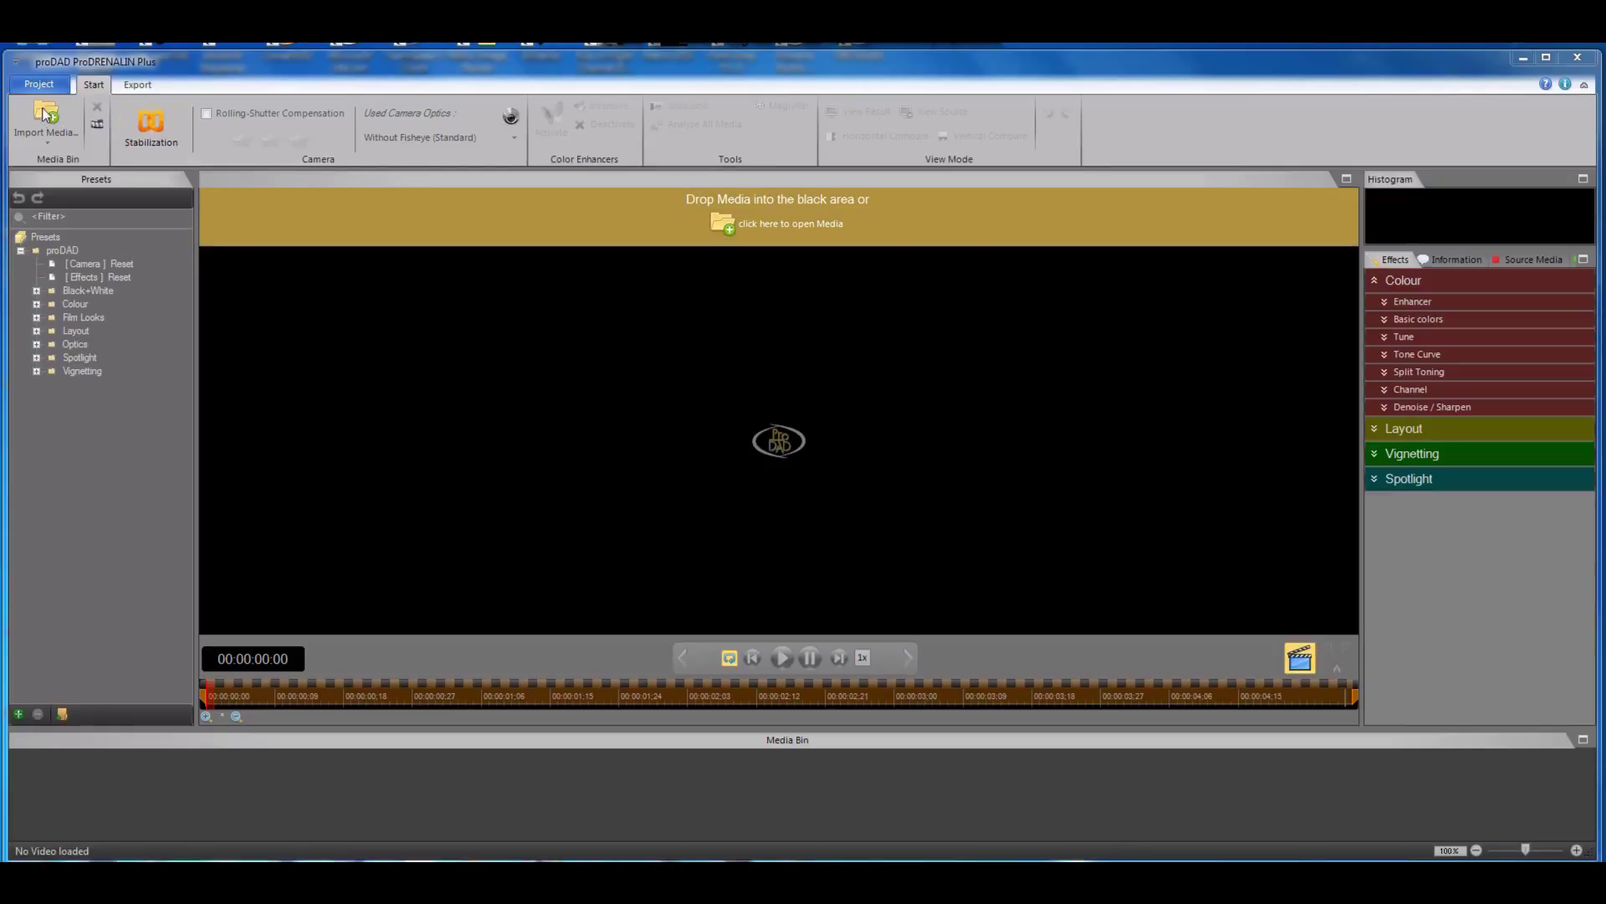
Look over the Project and Export options, then return to the main editing options.
left_click(60, 87)
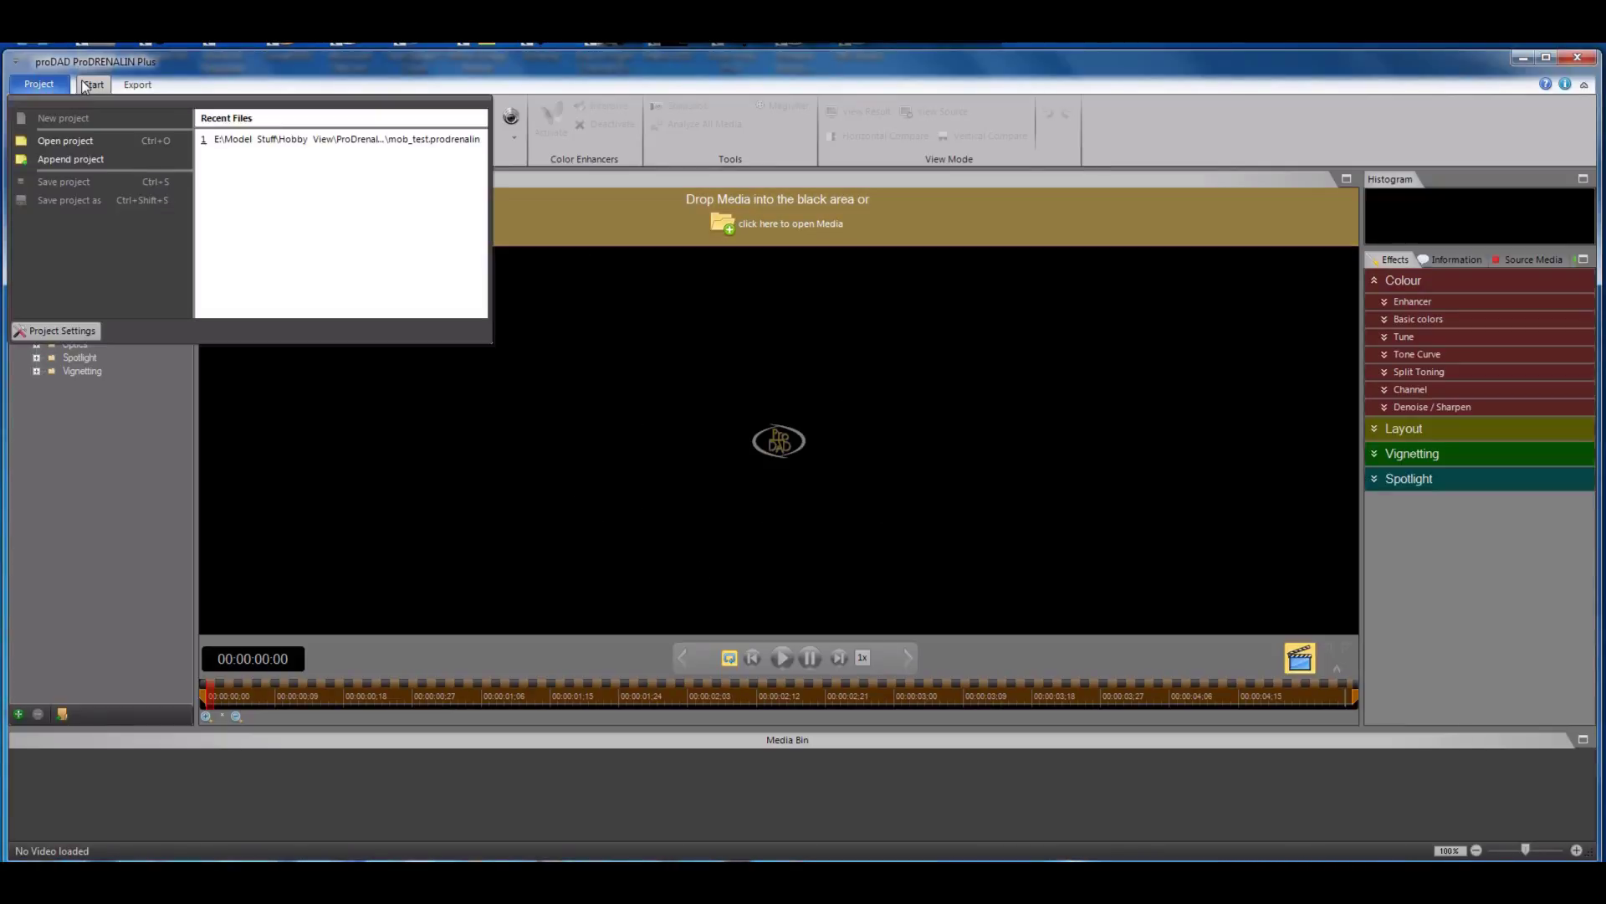
left_click(90, 85)
left_click(136, 85)
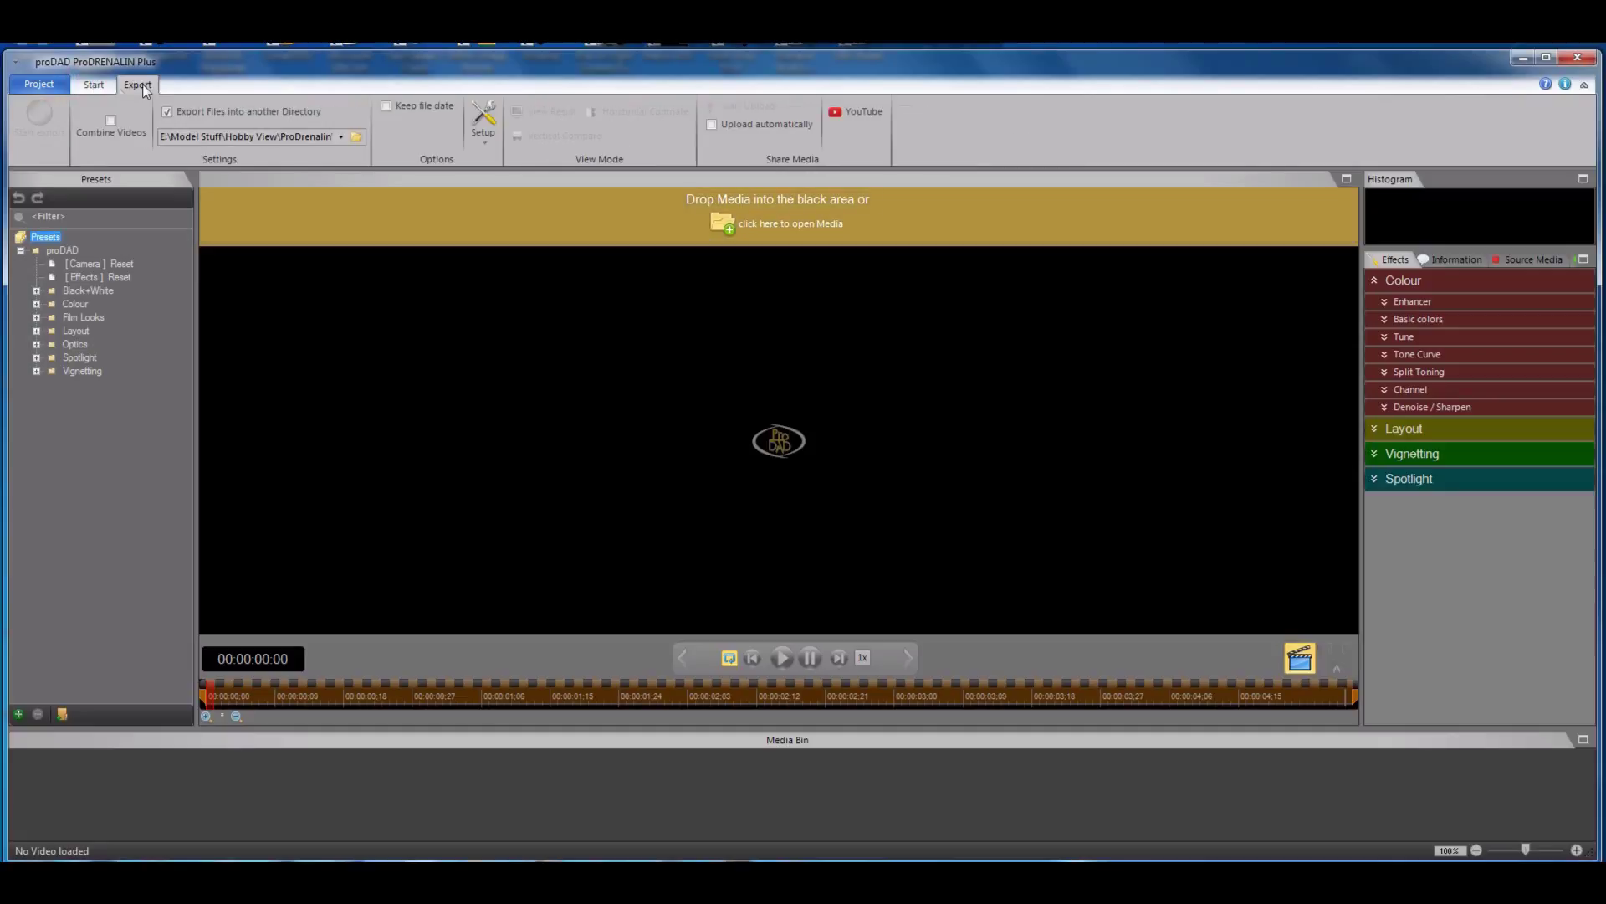
left_click(94, 86)
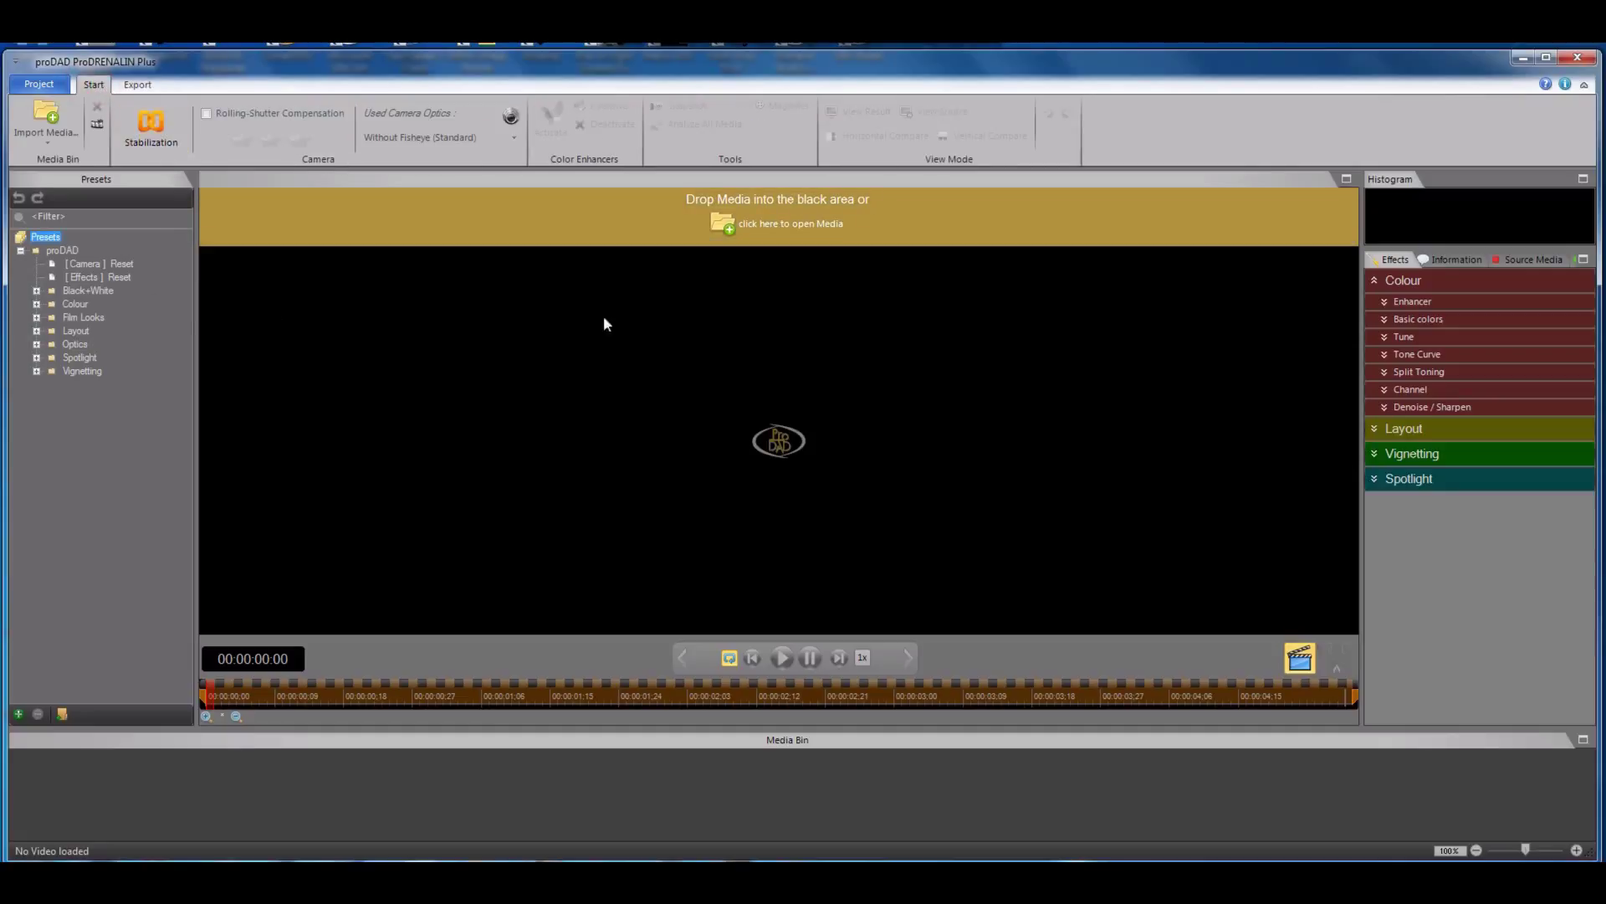
Collapse the Colour group and expand then collapse the Layout and Vignetting effect settings.
left_click(1374, 282)
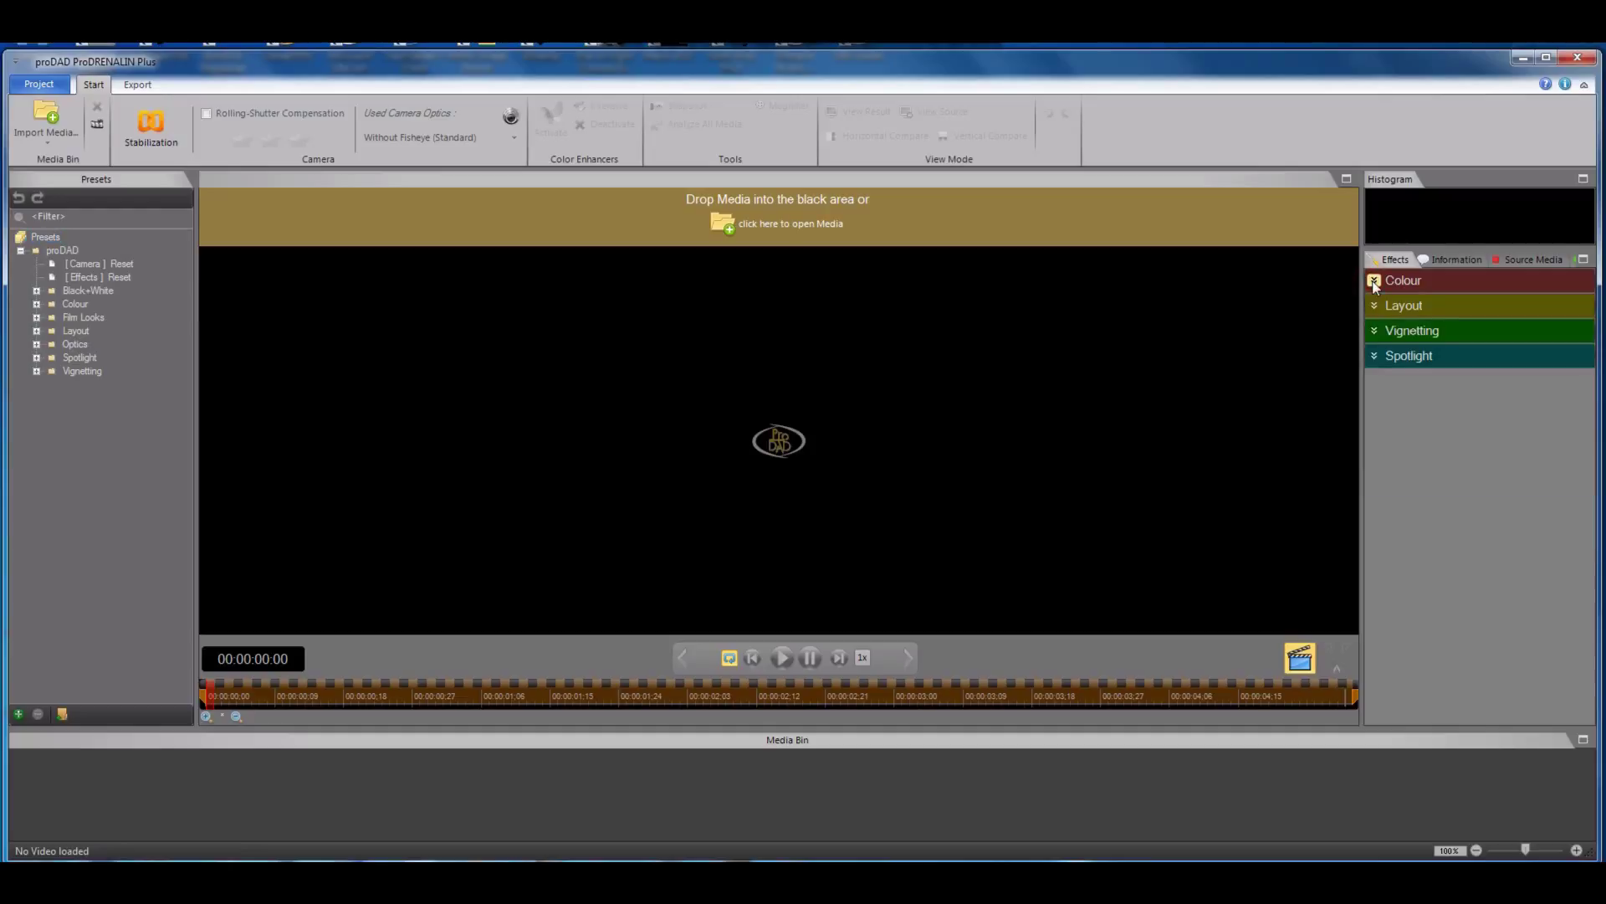
left_click(1375, 307)
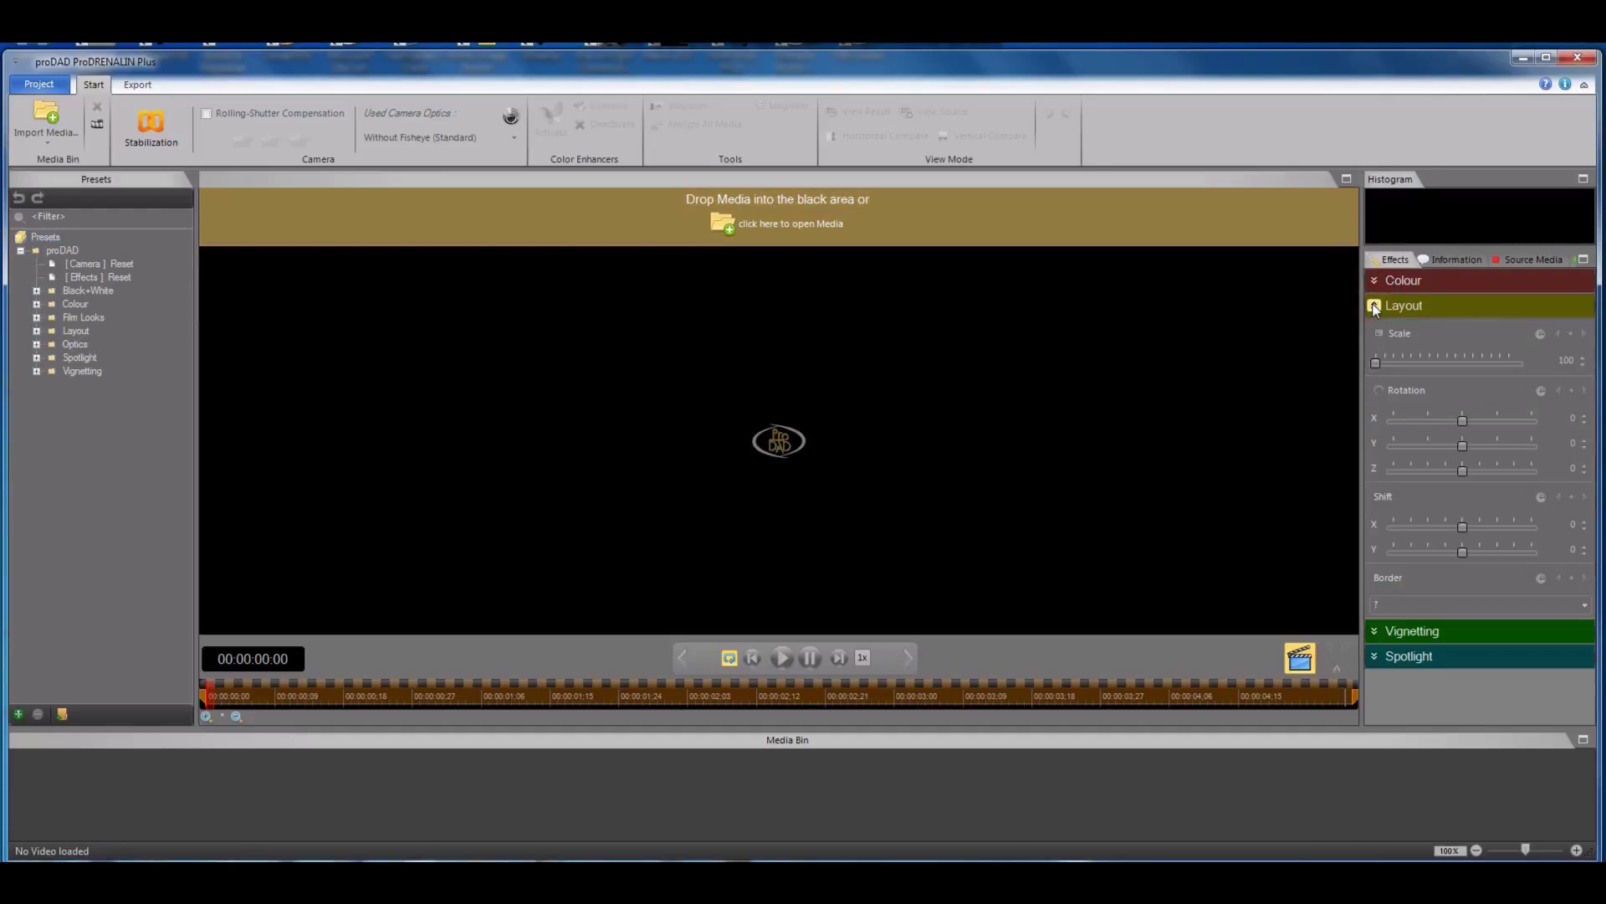
left_click(1374, 306)
left_click(1376, 331)
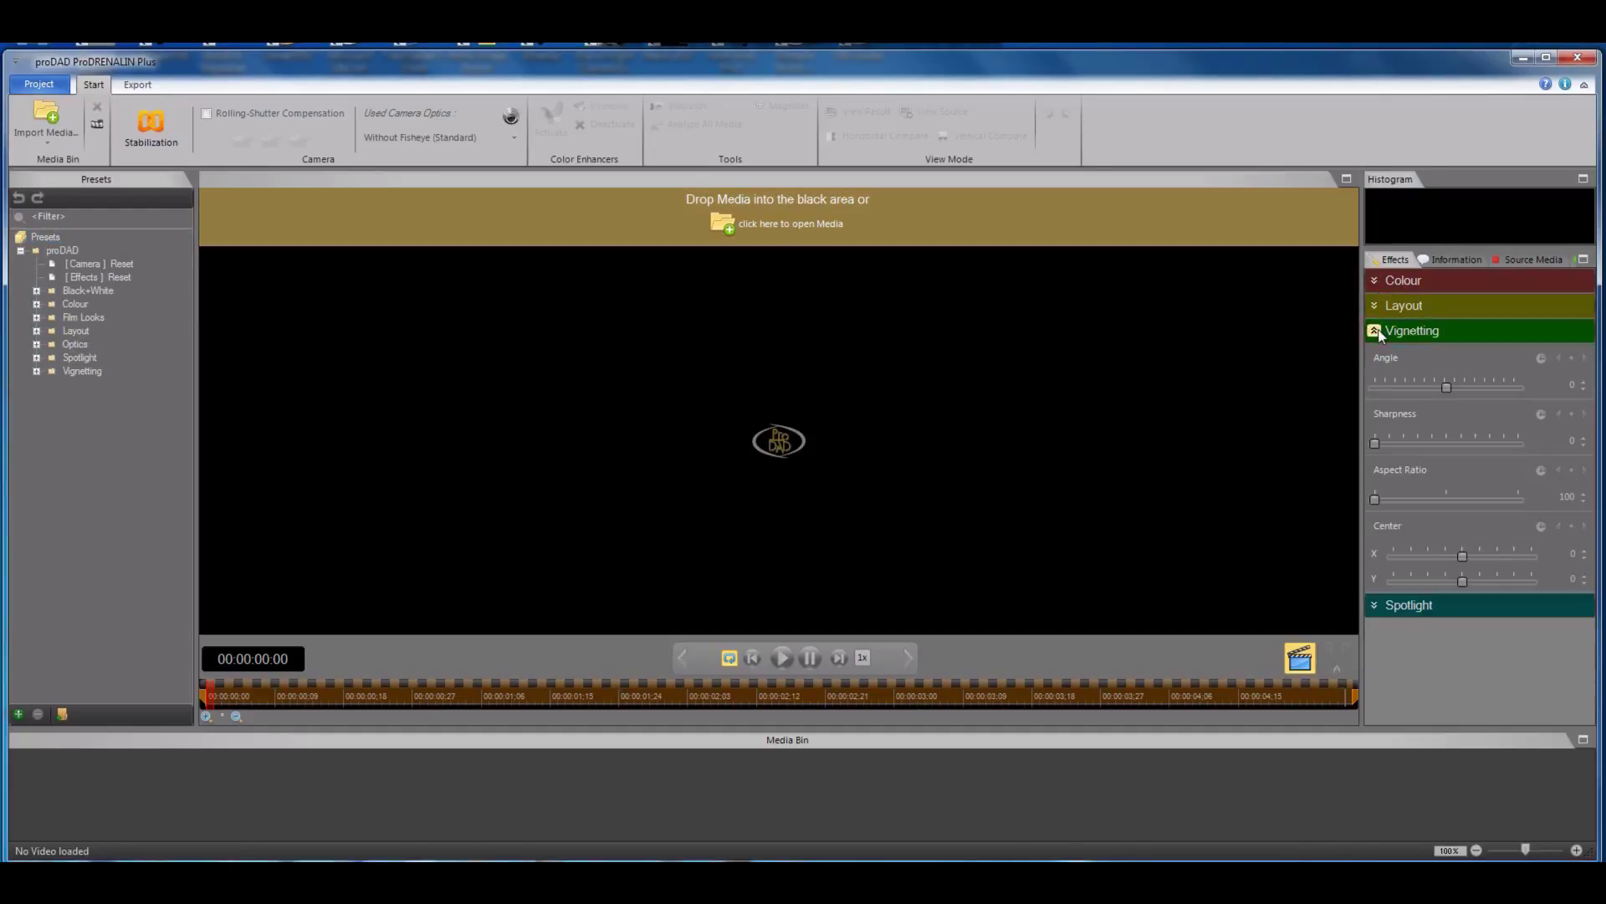
left_click(1375, 331)
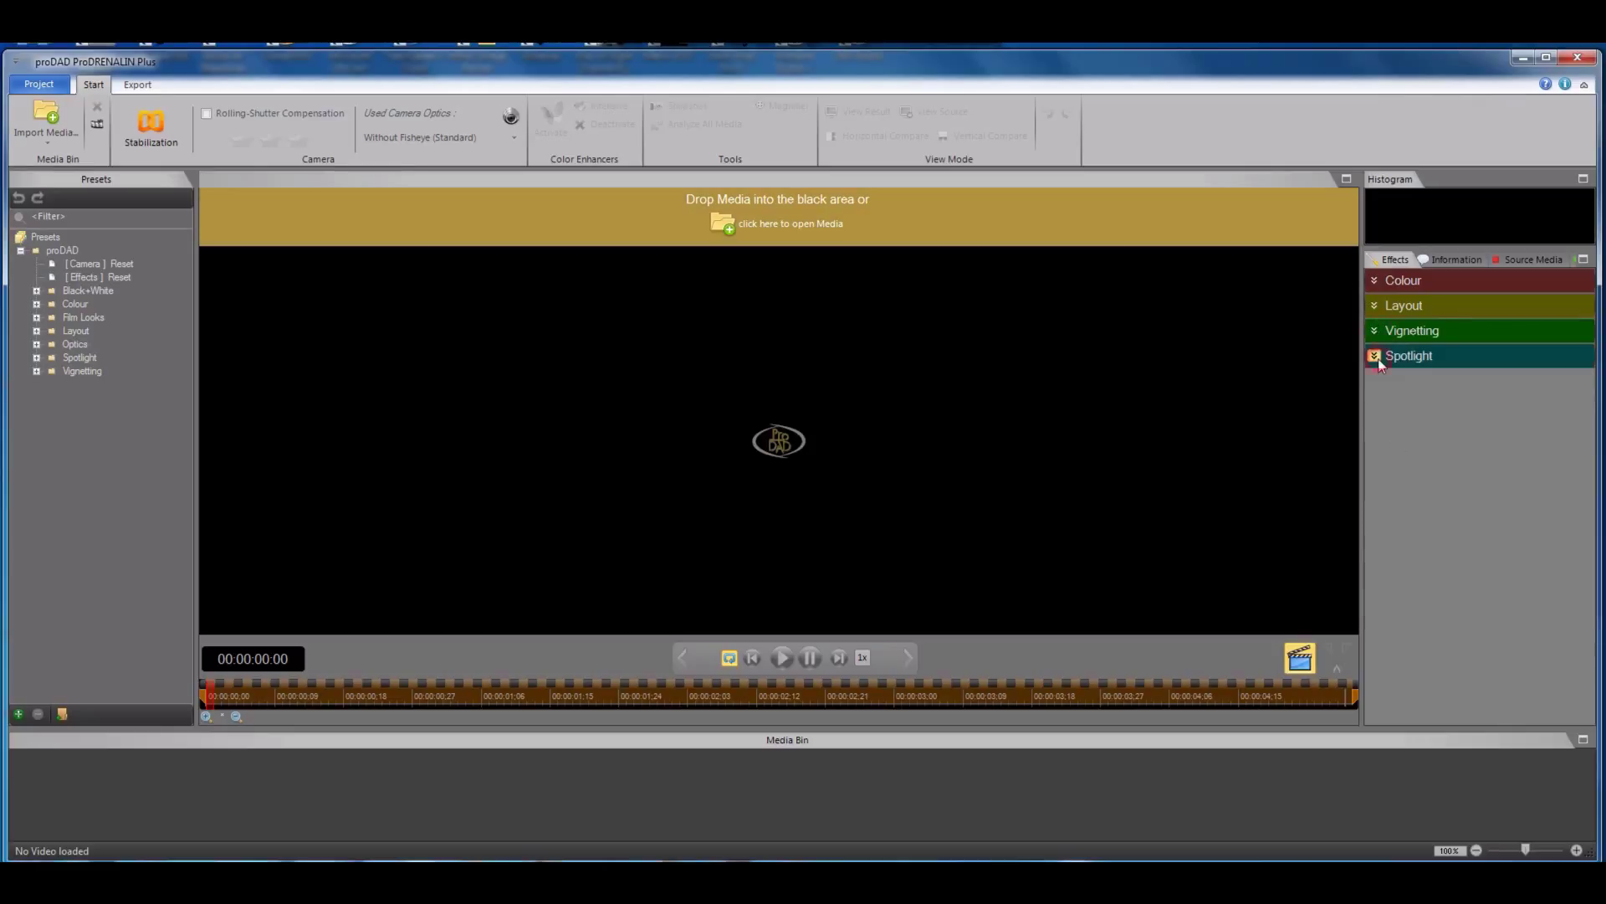
Expand Spotlight and inspect its Basics, Location and Tint settings in turn.
left_click(1374, 356)
left_click(1383, 377)
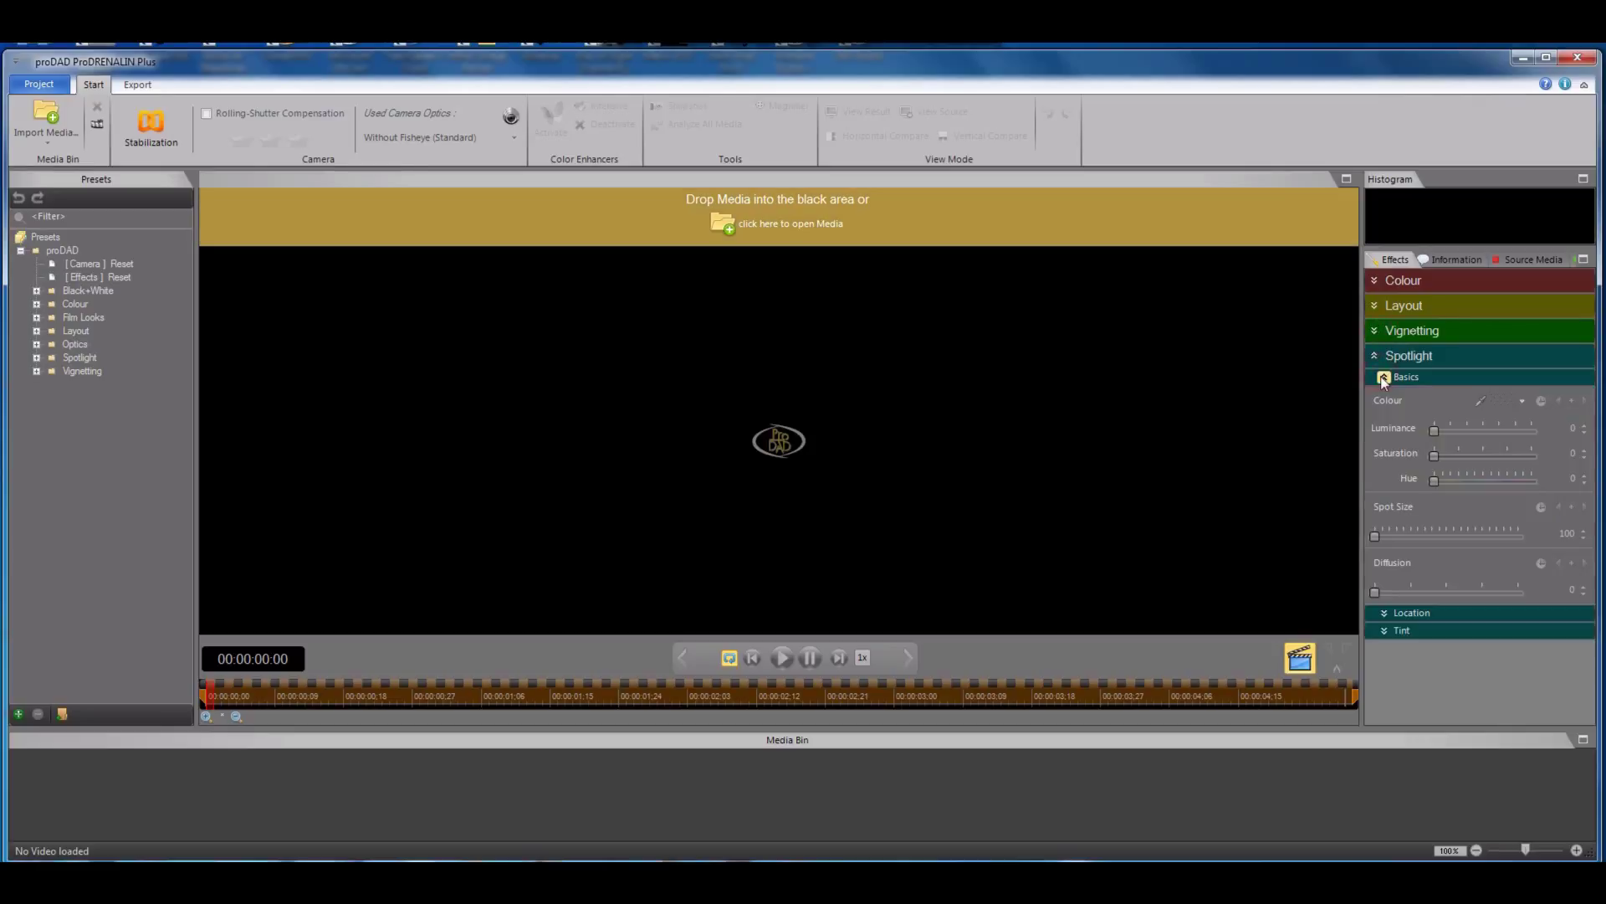
left_click(1383, 376)
left_click(1385, 394)
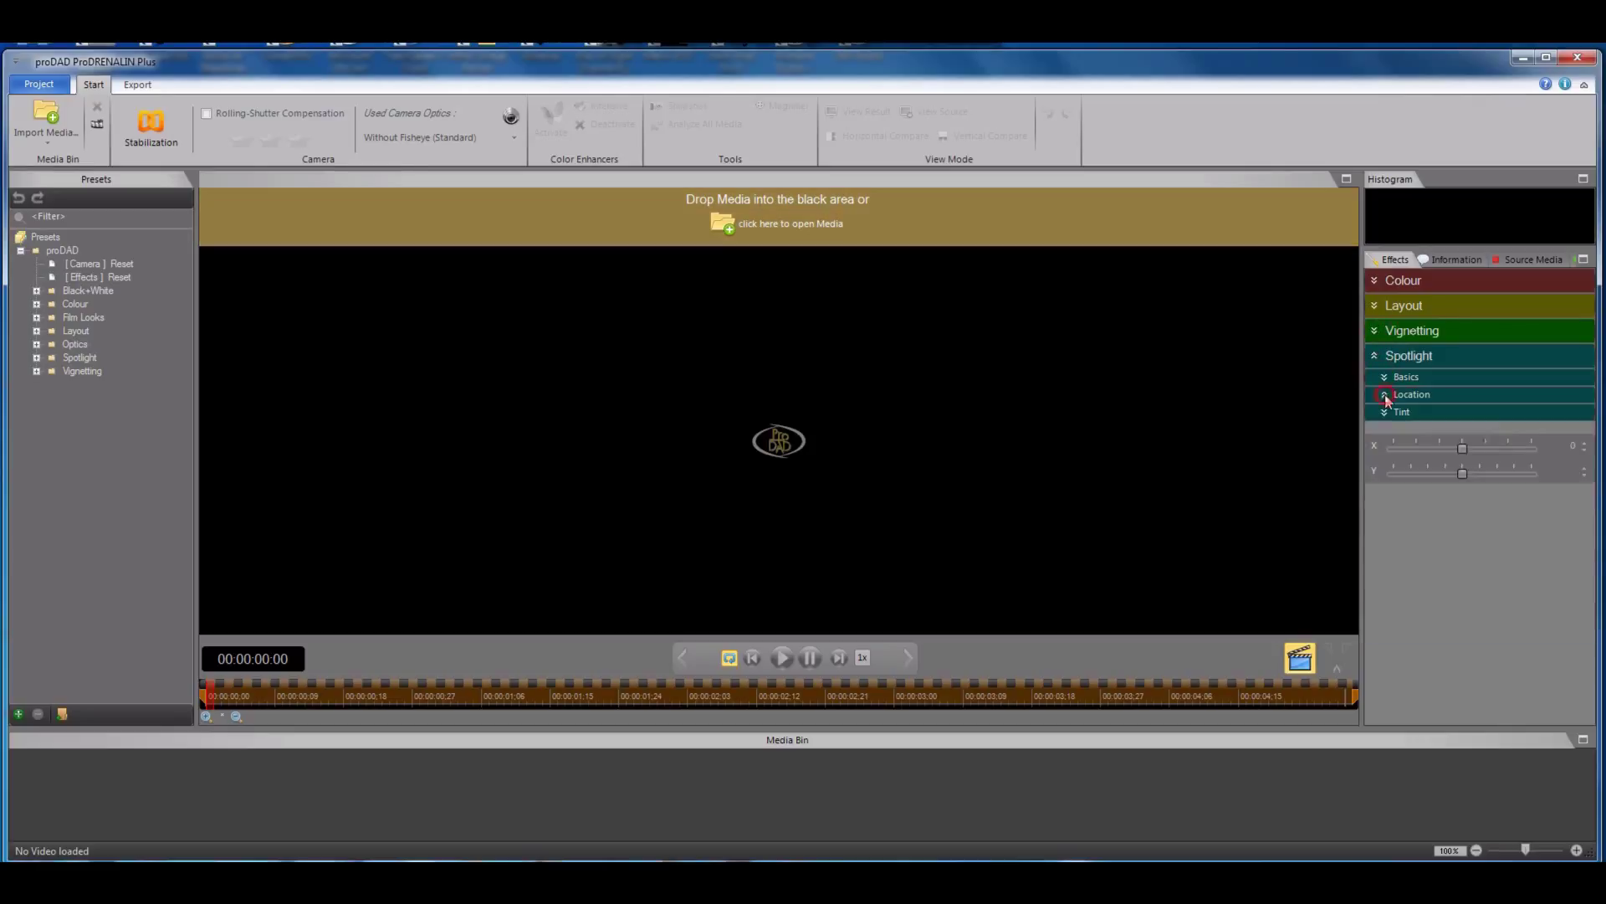
left_click(1385, 394)
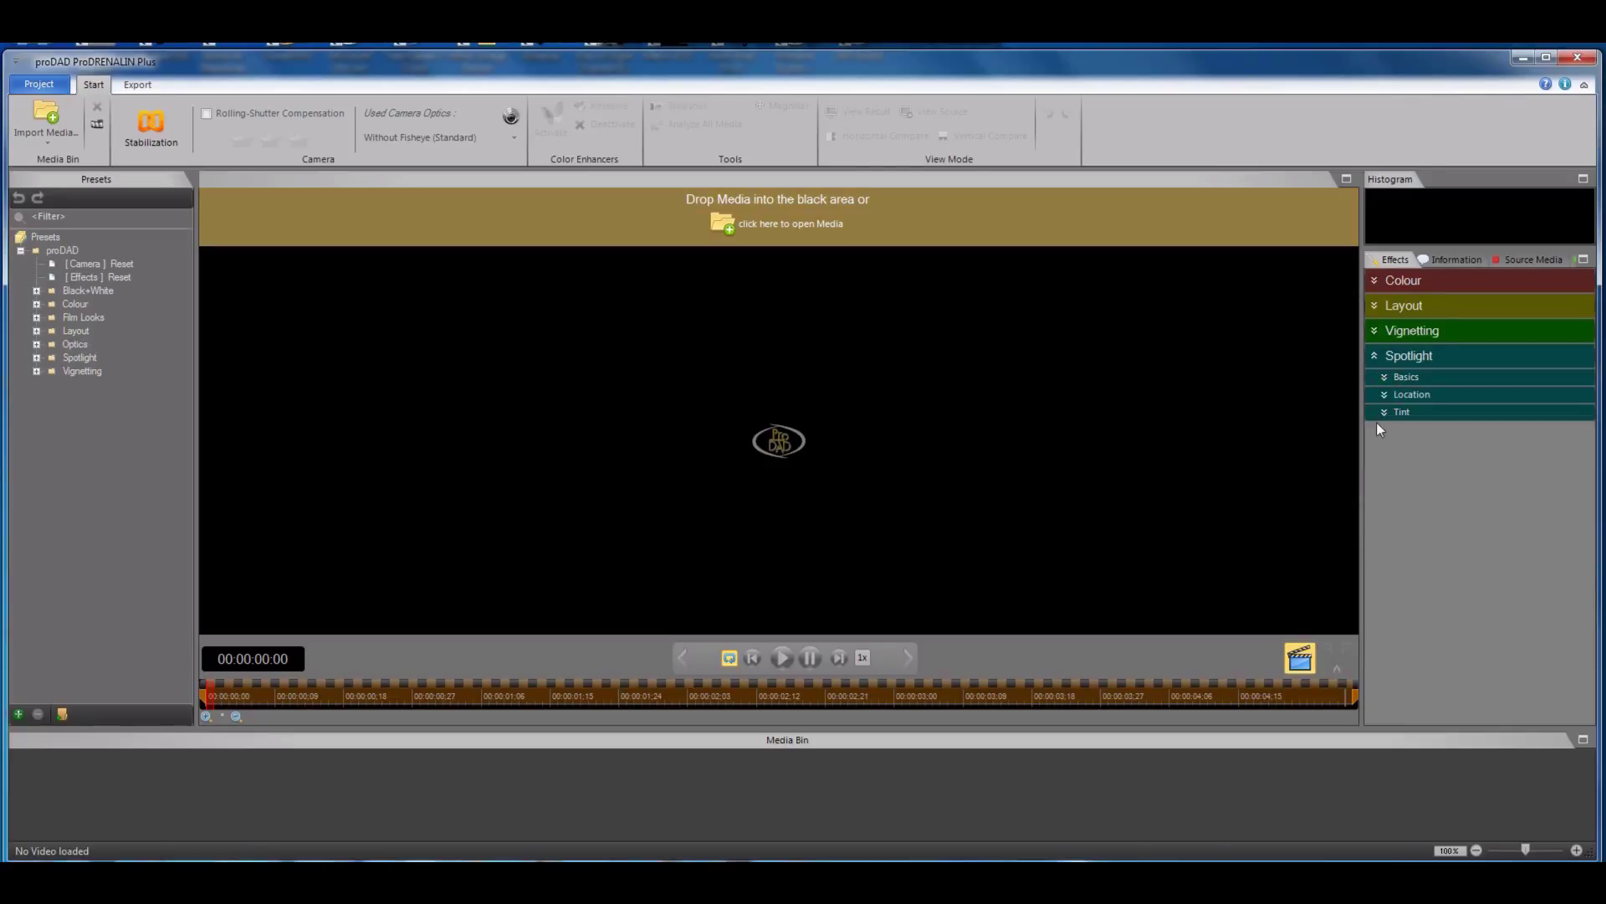
left_click(1385, 412)
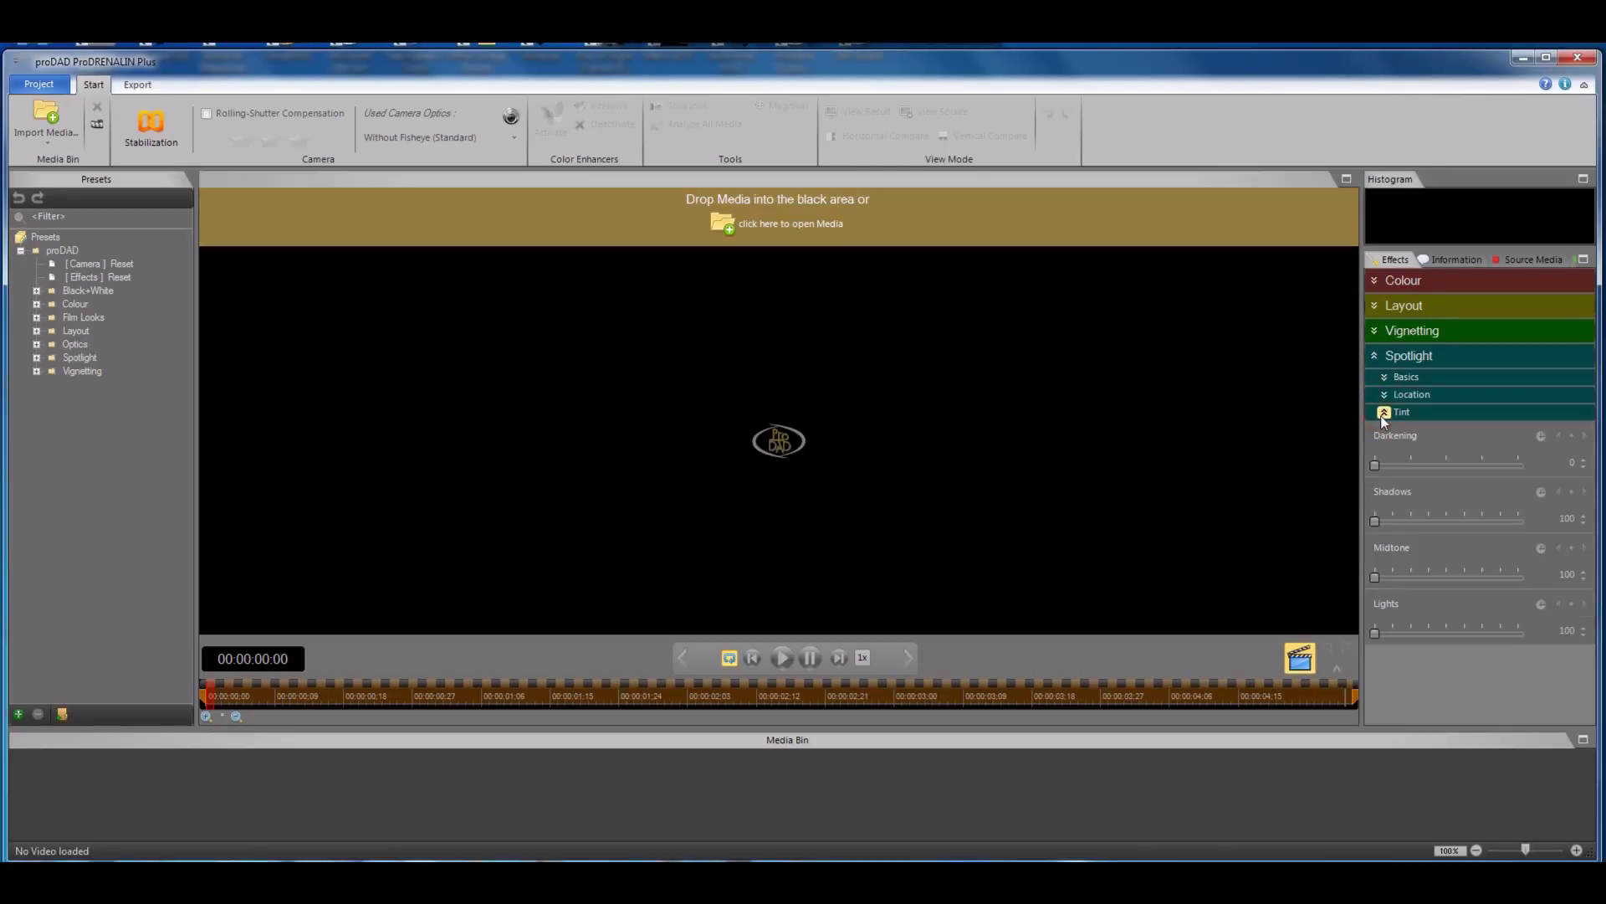
left_click(1384, 414)
Reopen the Layout settings, check the Information and Source Media tabs, then return to effects.
left_click(1375, 306)
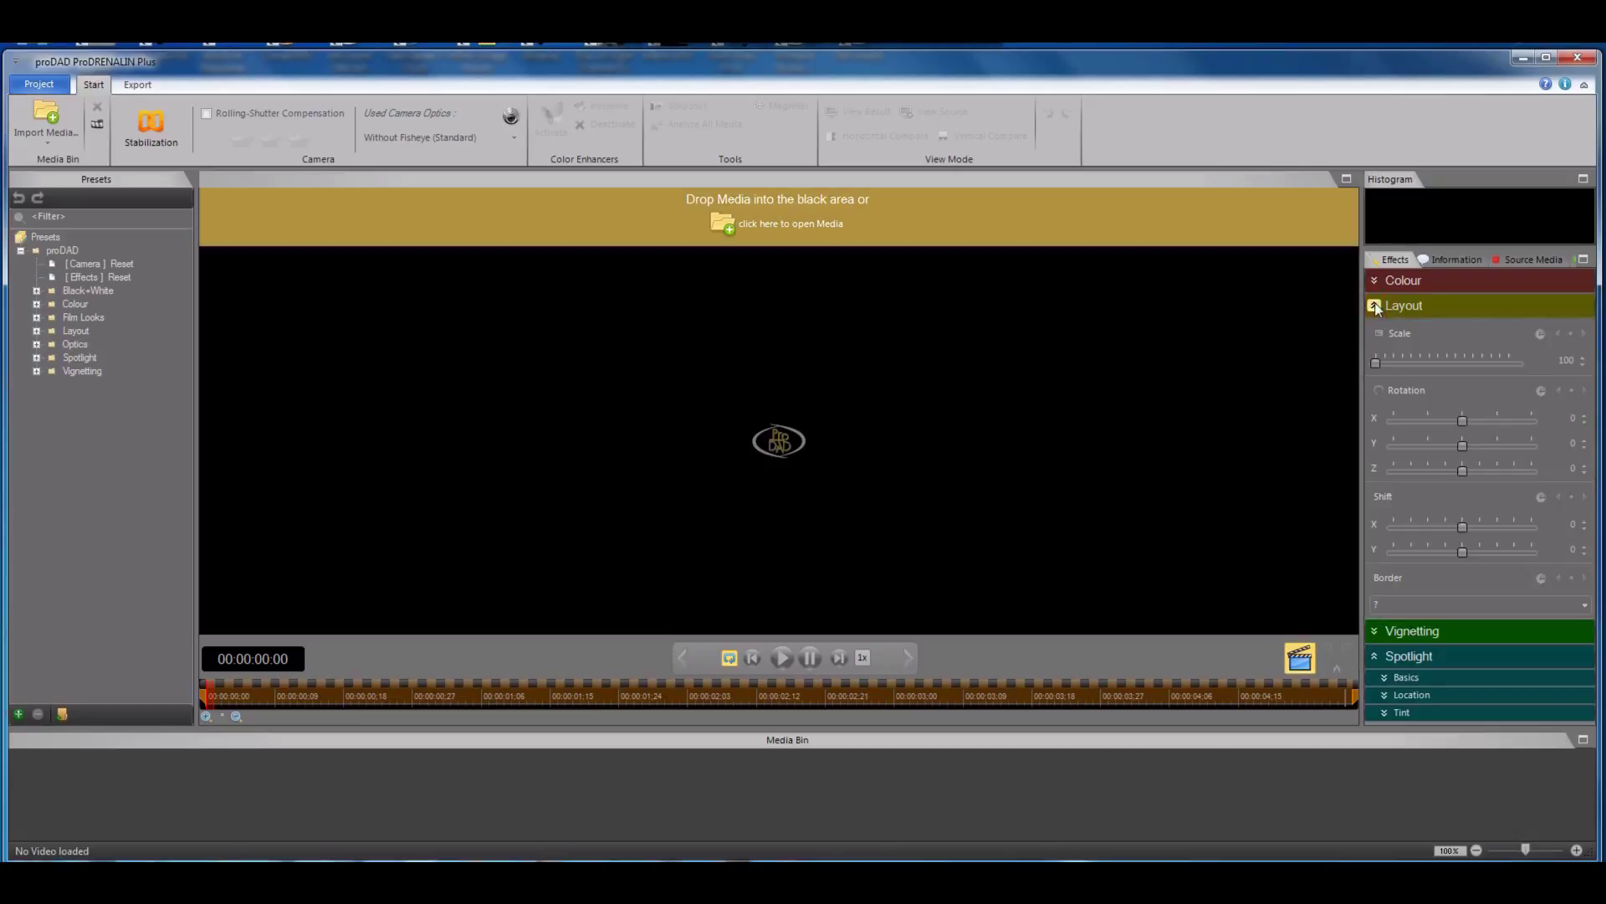
left_click(1456, 259)
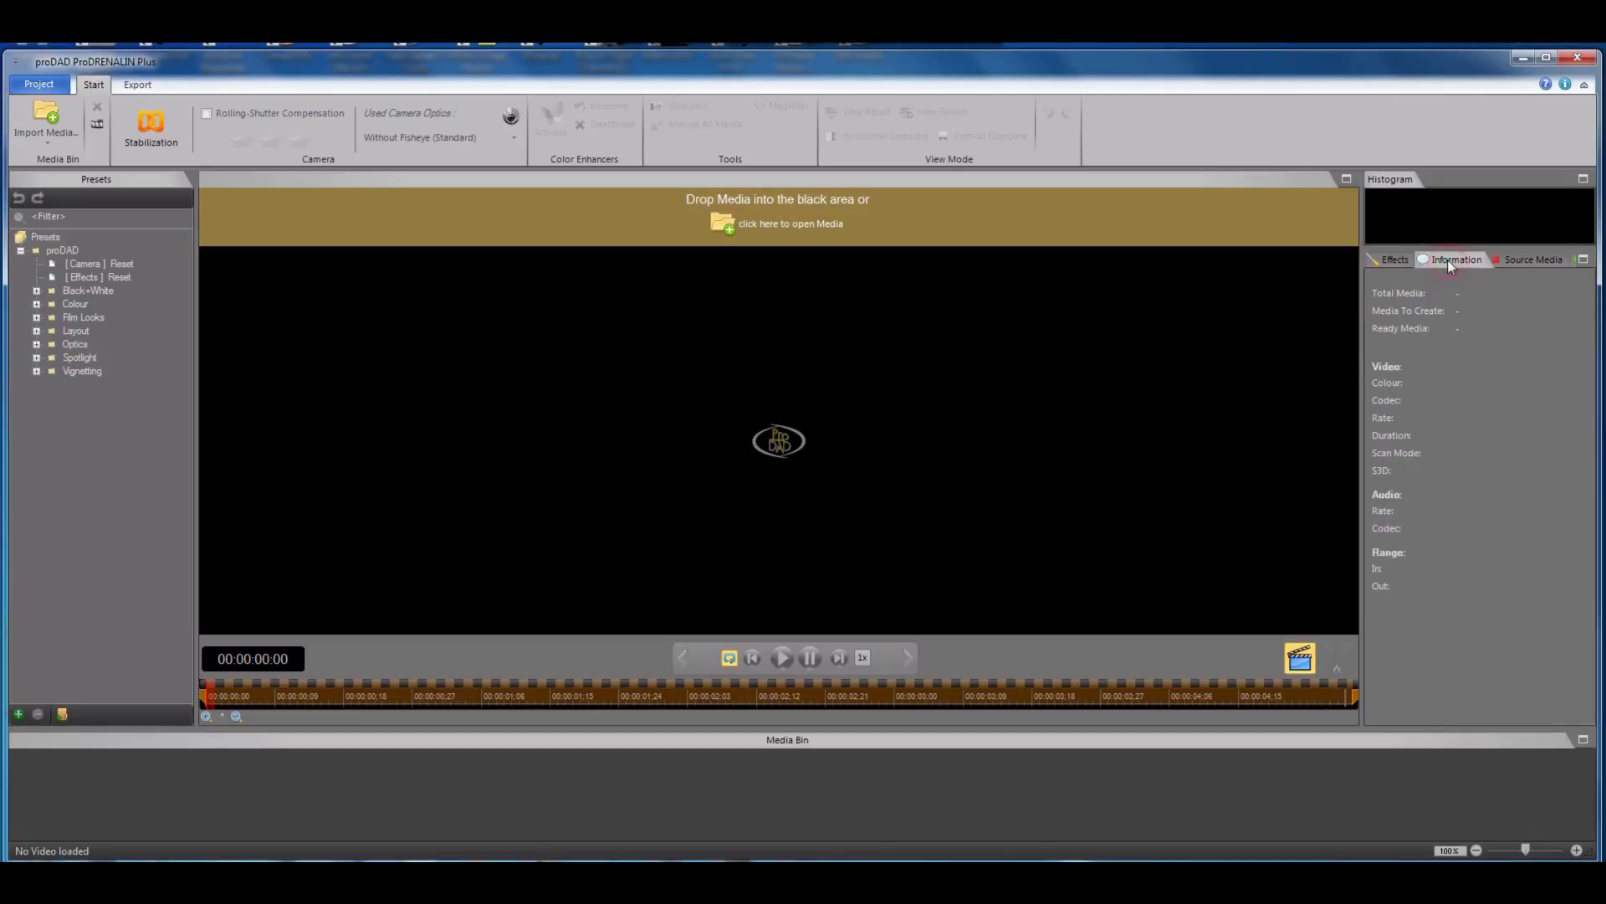
left_click(1512, 260)
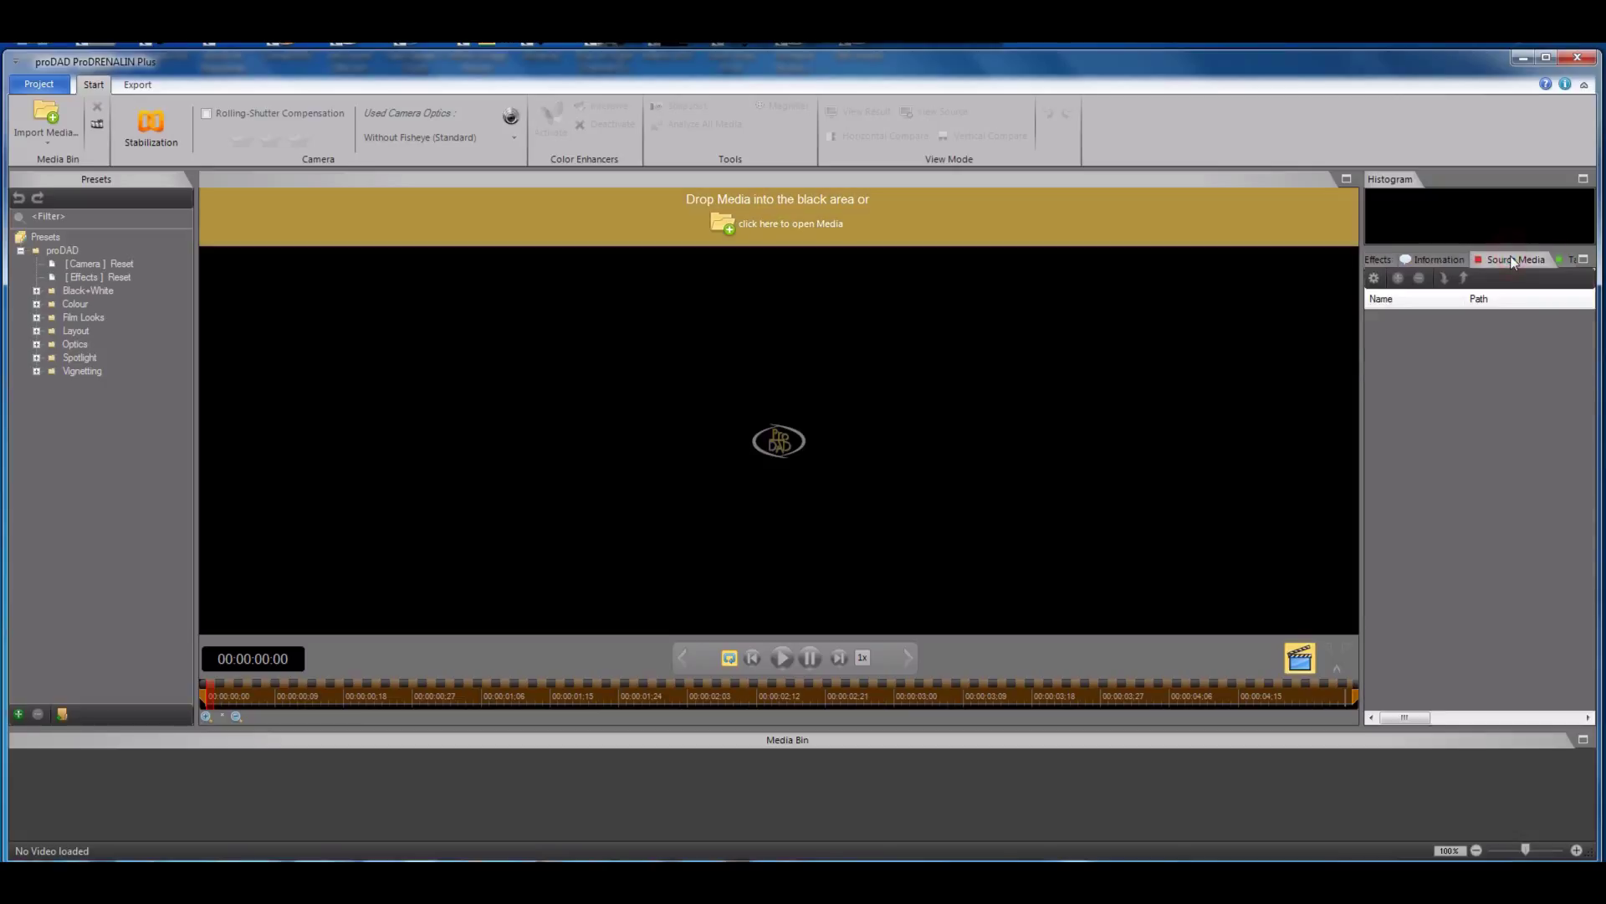
left_click(1378, 260)
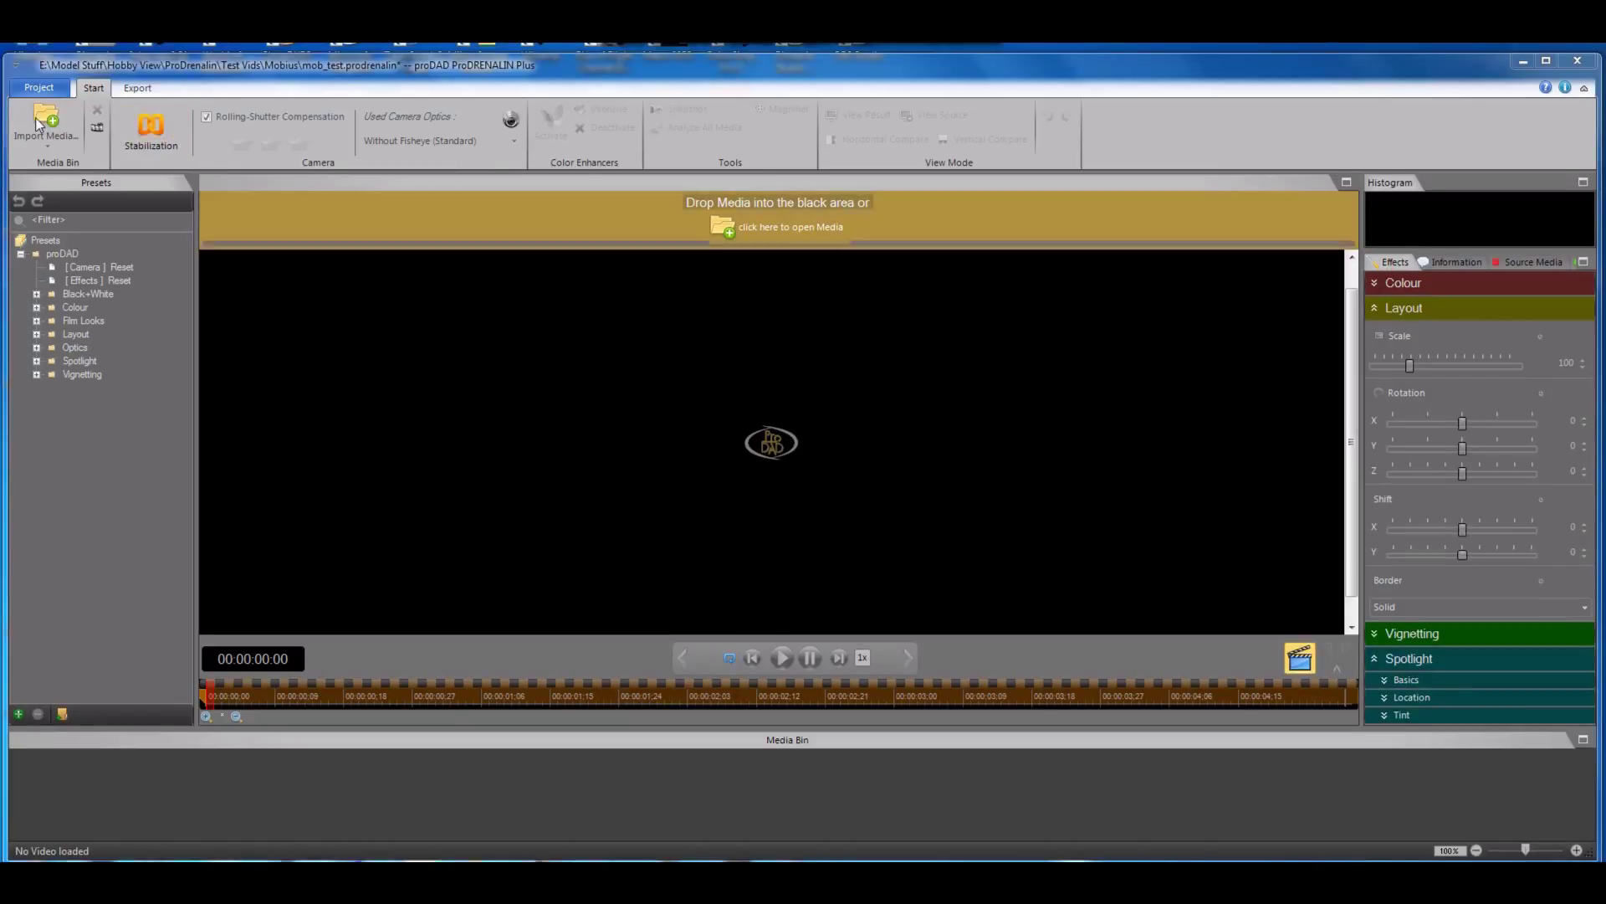
Open 00171.MTS from the GH3 folder as the project's clip.
left_click(38, 125)
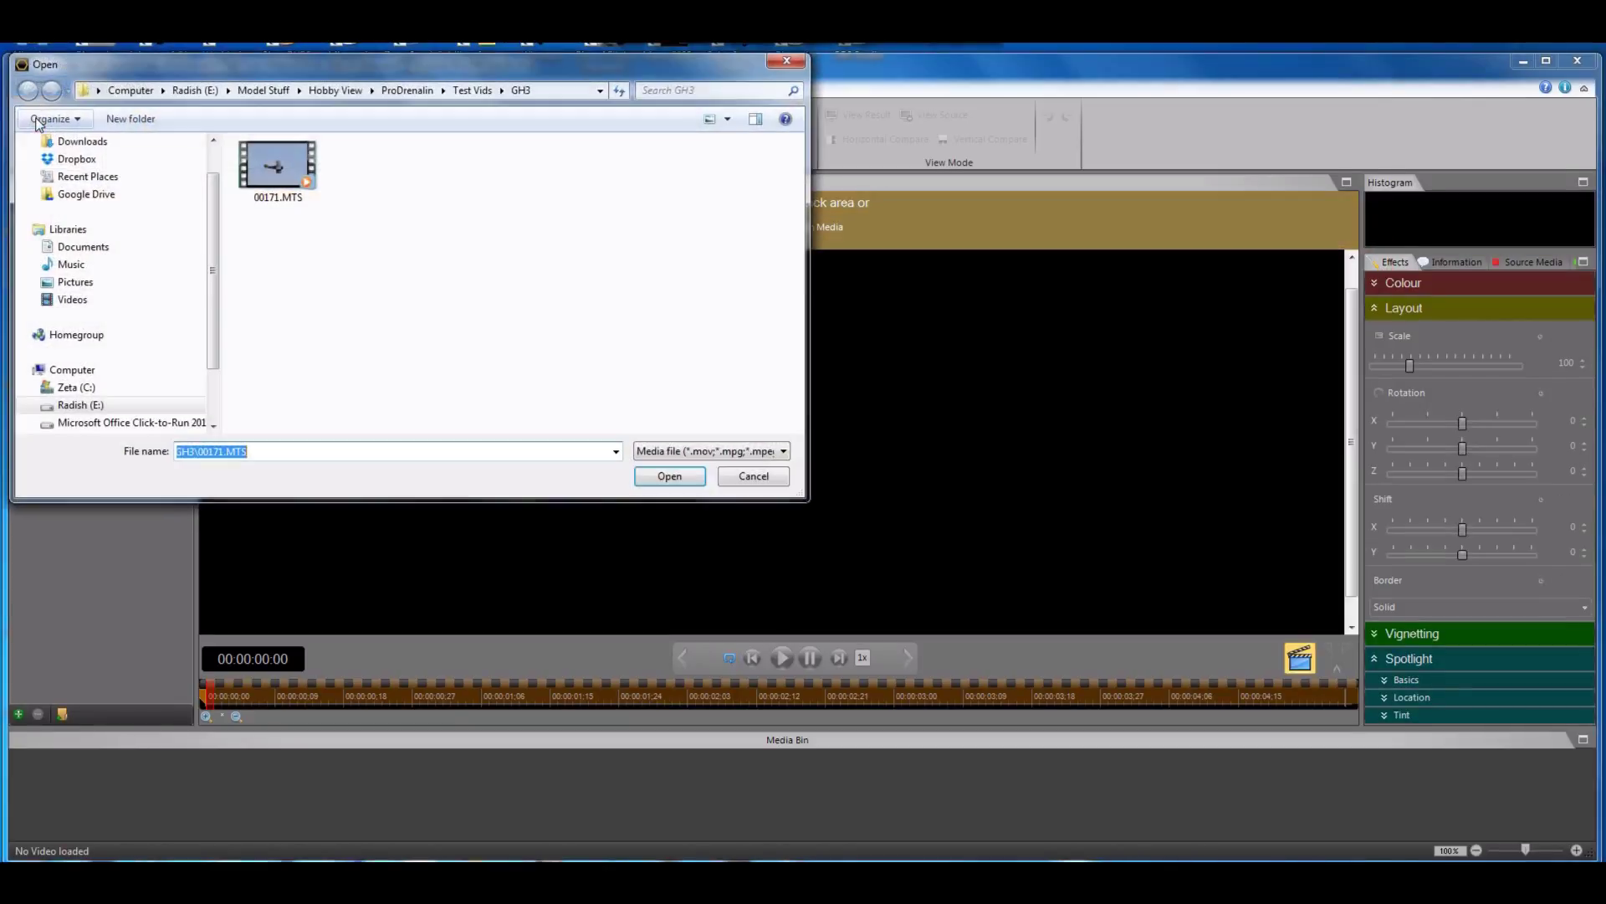
double_click(272, 170)
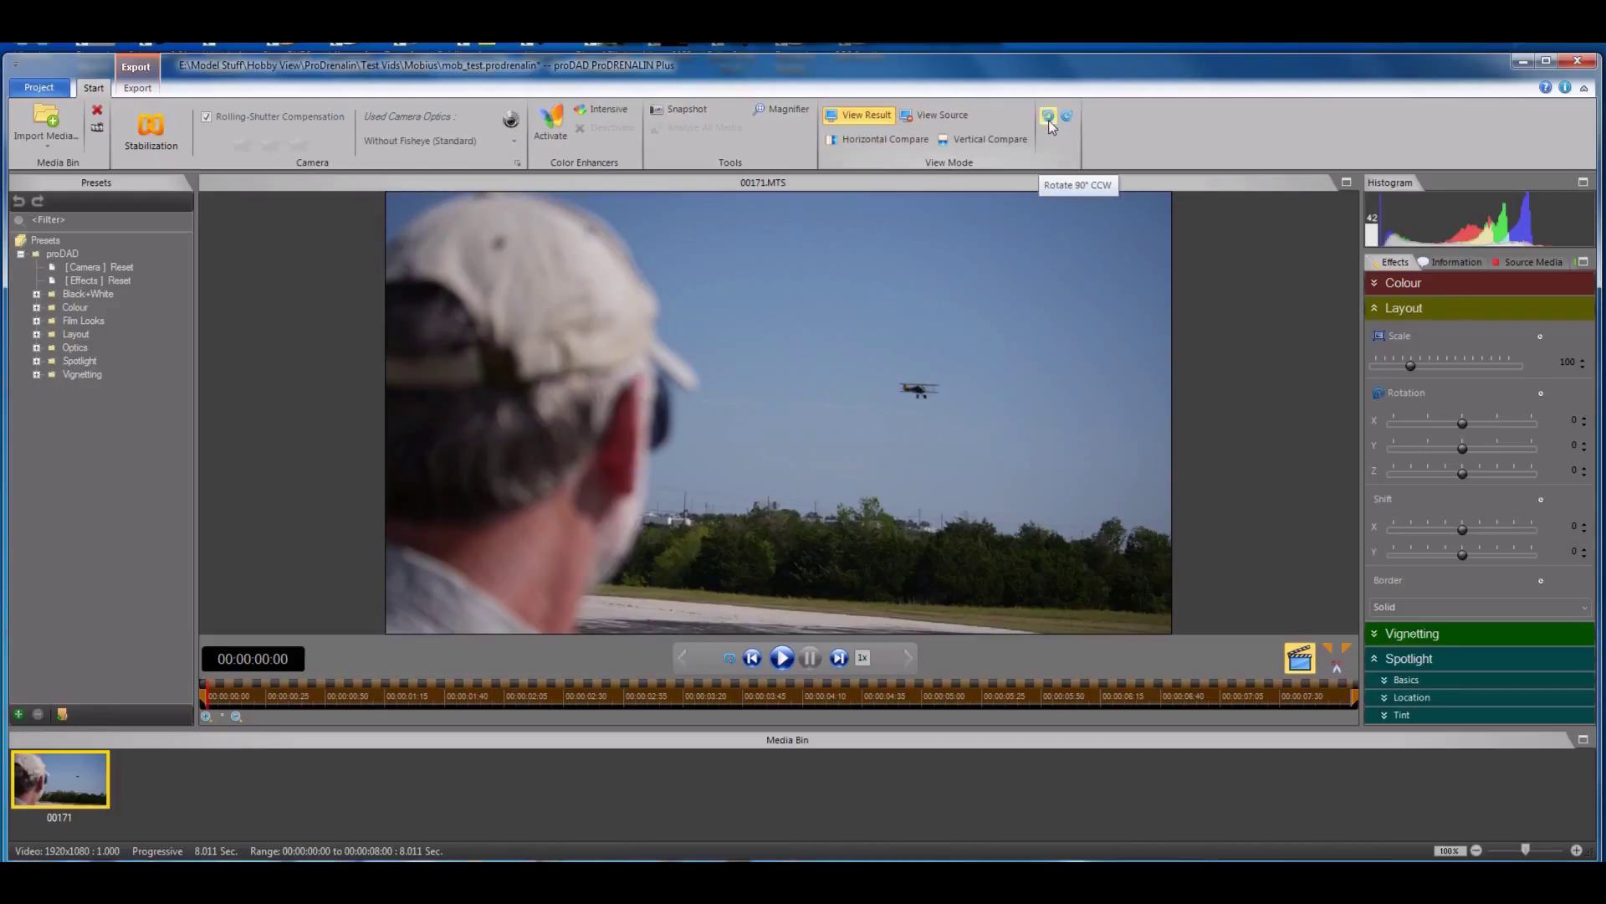
Show Colour adjustments, fold Spotlight basics, and view the clip's info: 1920x1080 h264, 8.011 s.
left_click(1375, 283)
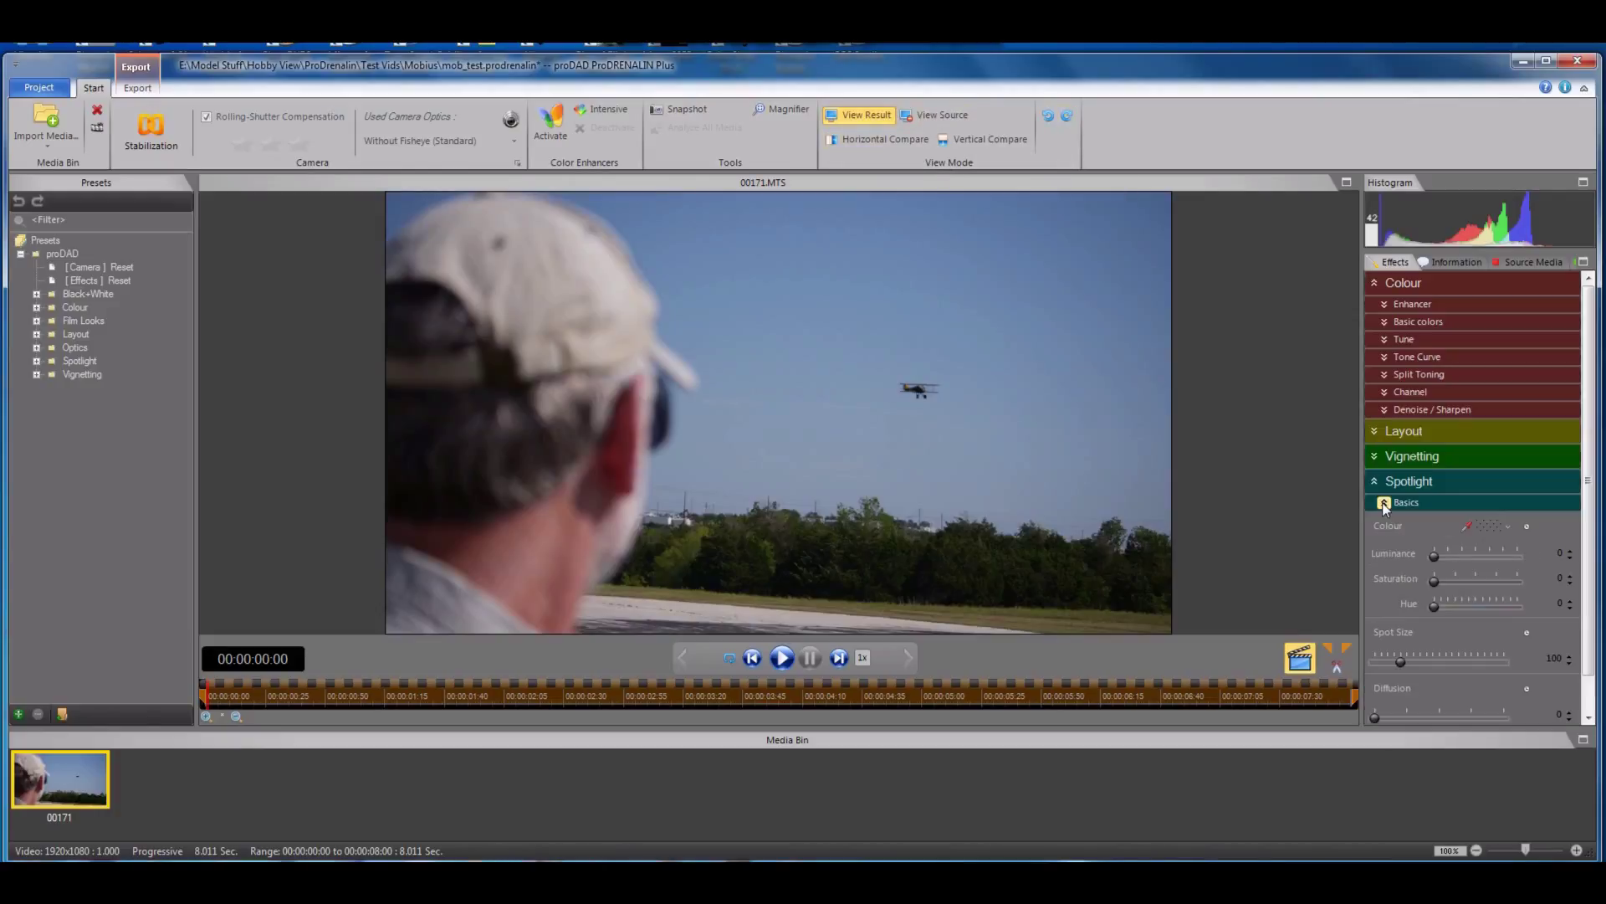
left_click(1374, 482)
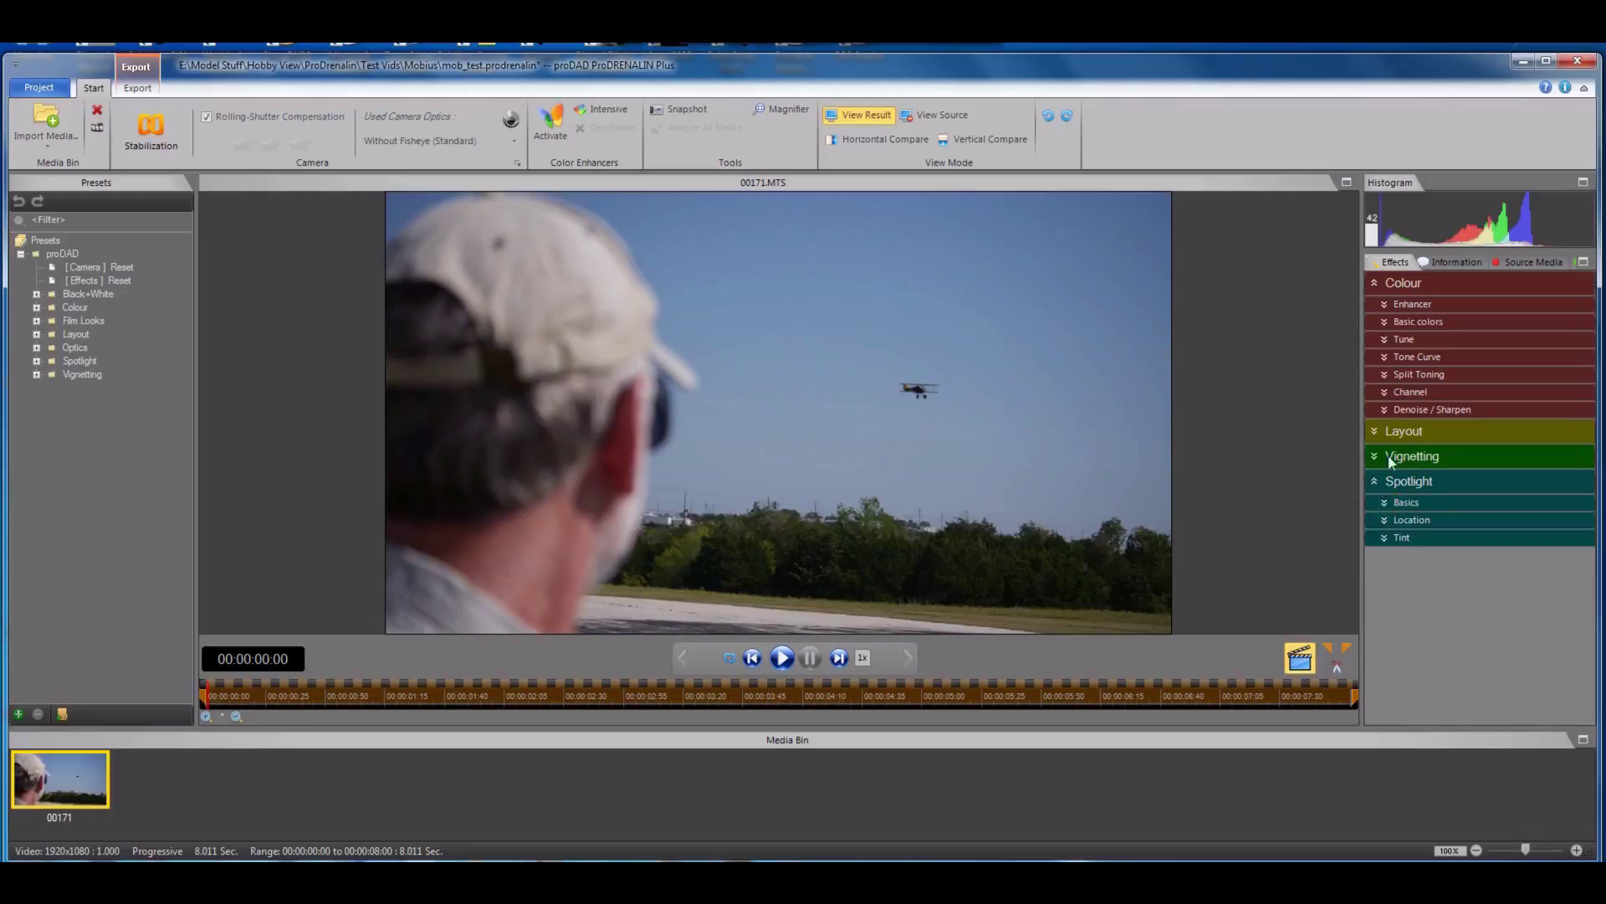
left_click(1442, 263)
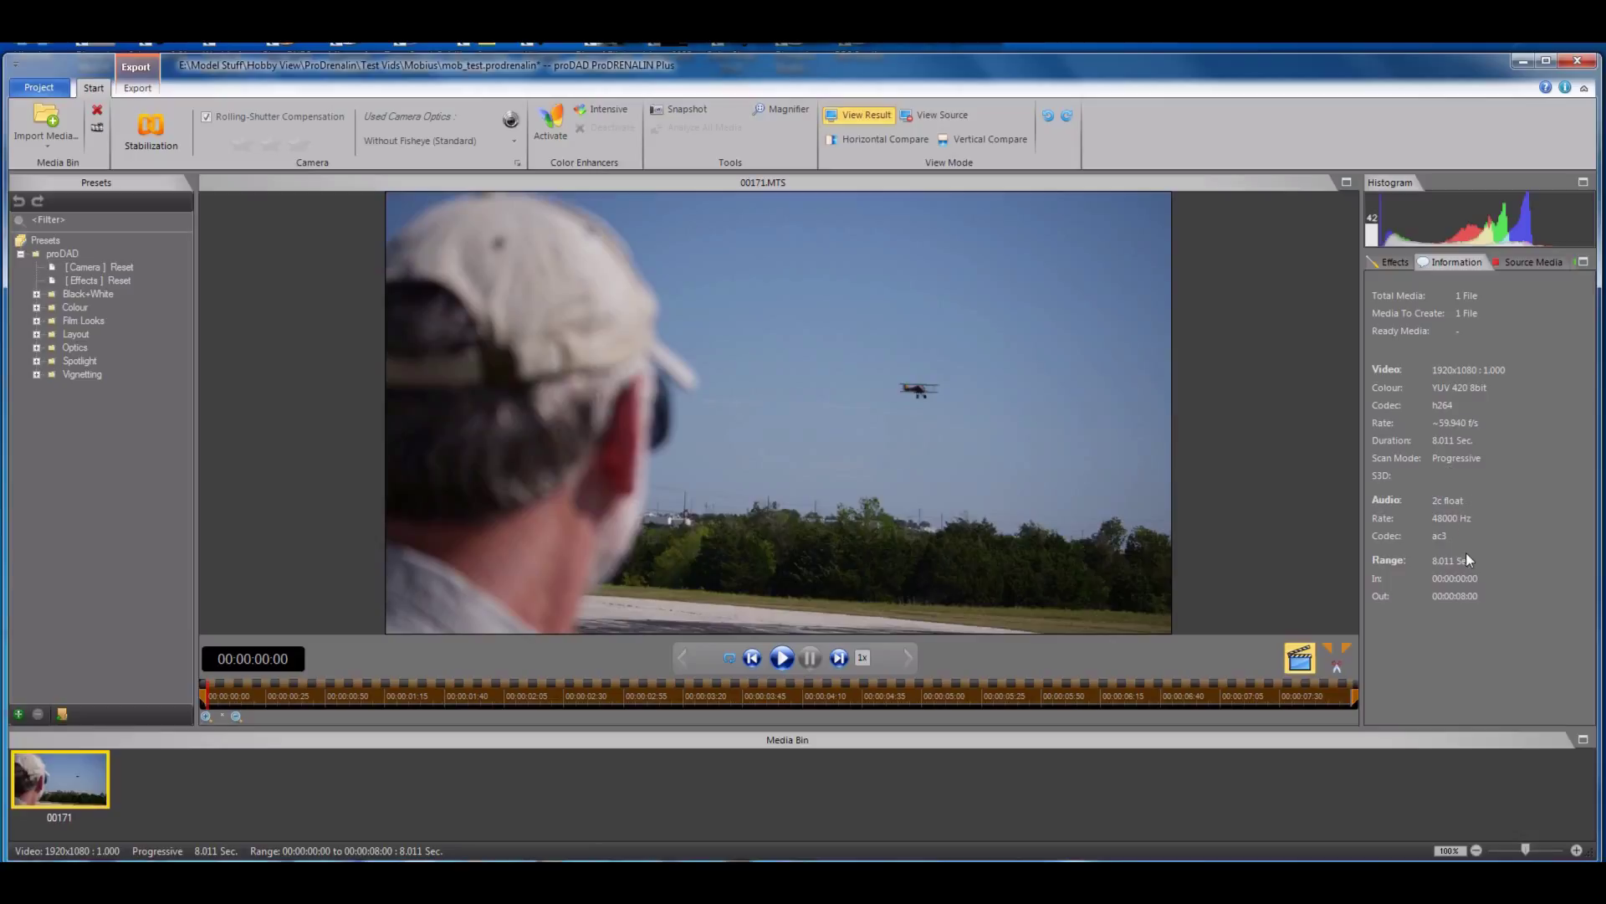
View the clip's source file list, then go back to the effect settings.
left_click(1521, 265)
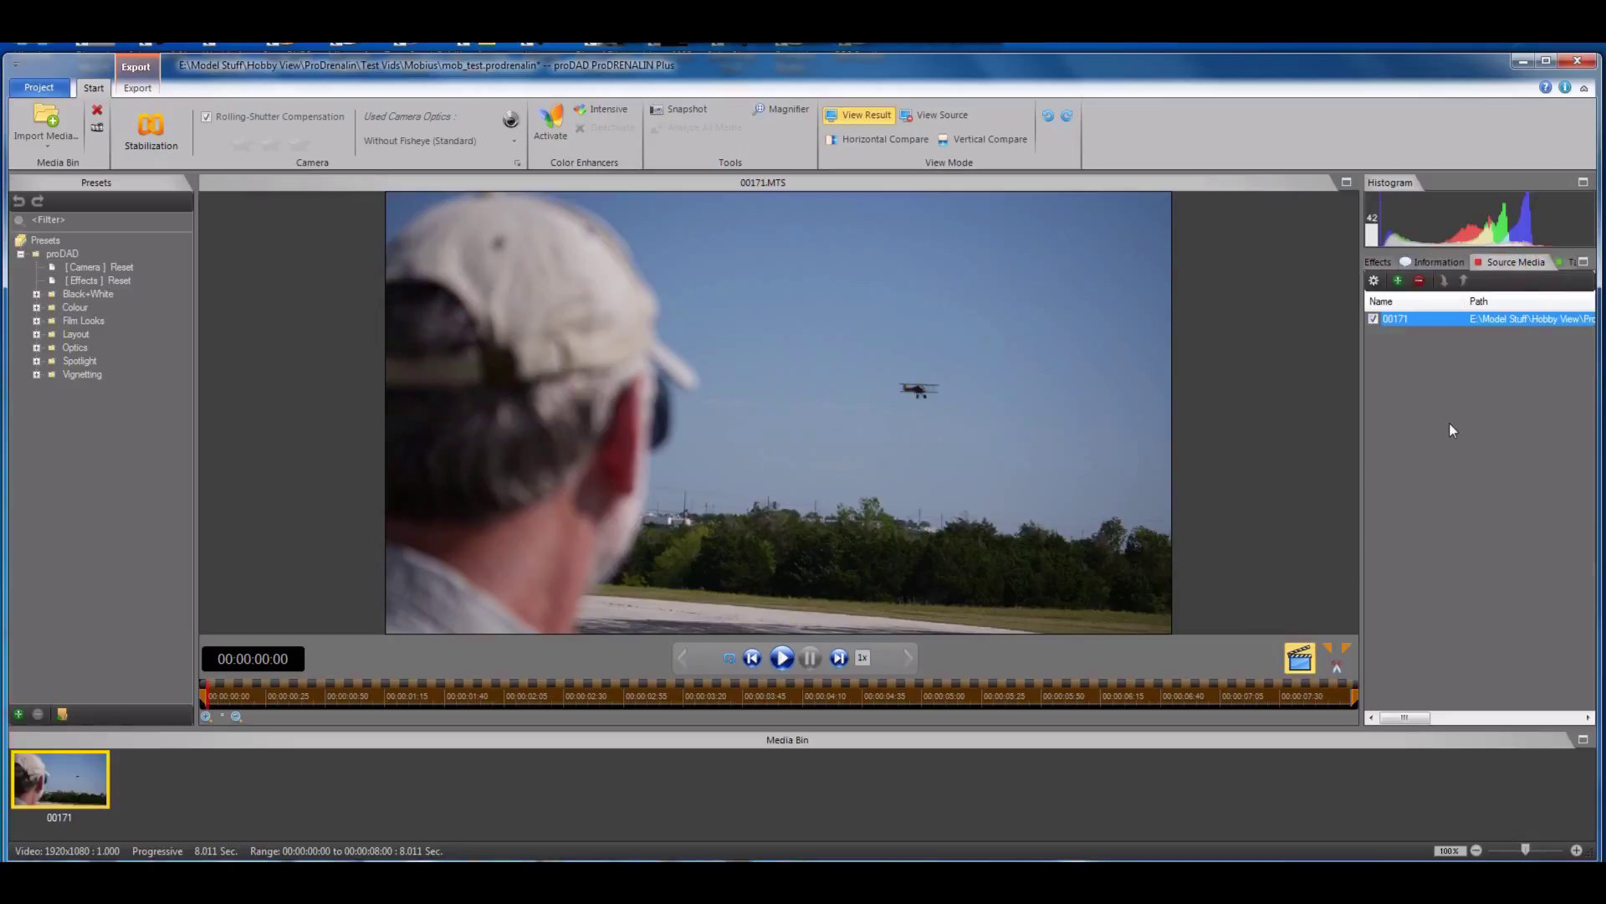
left_click(1386, 266)
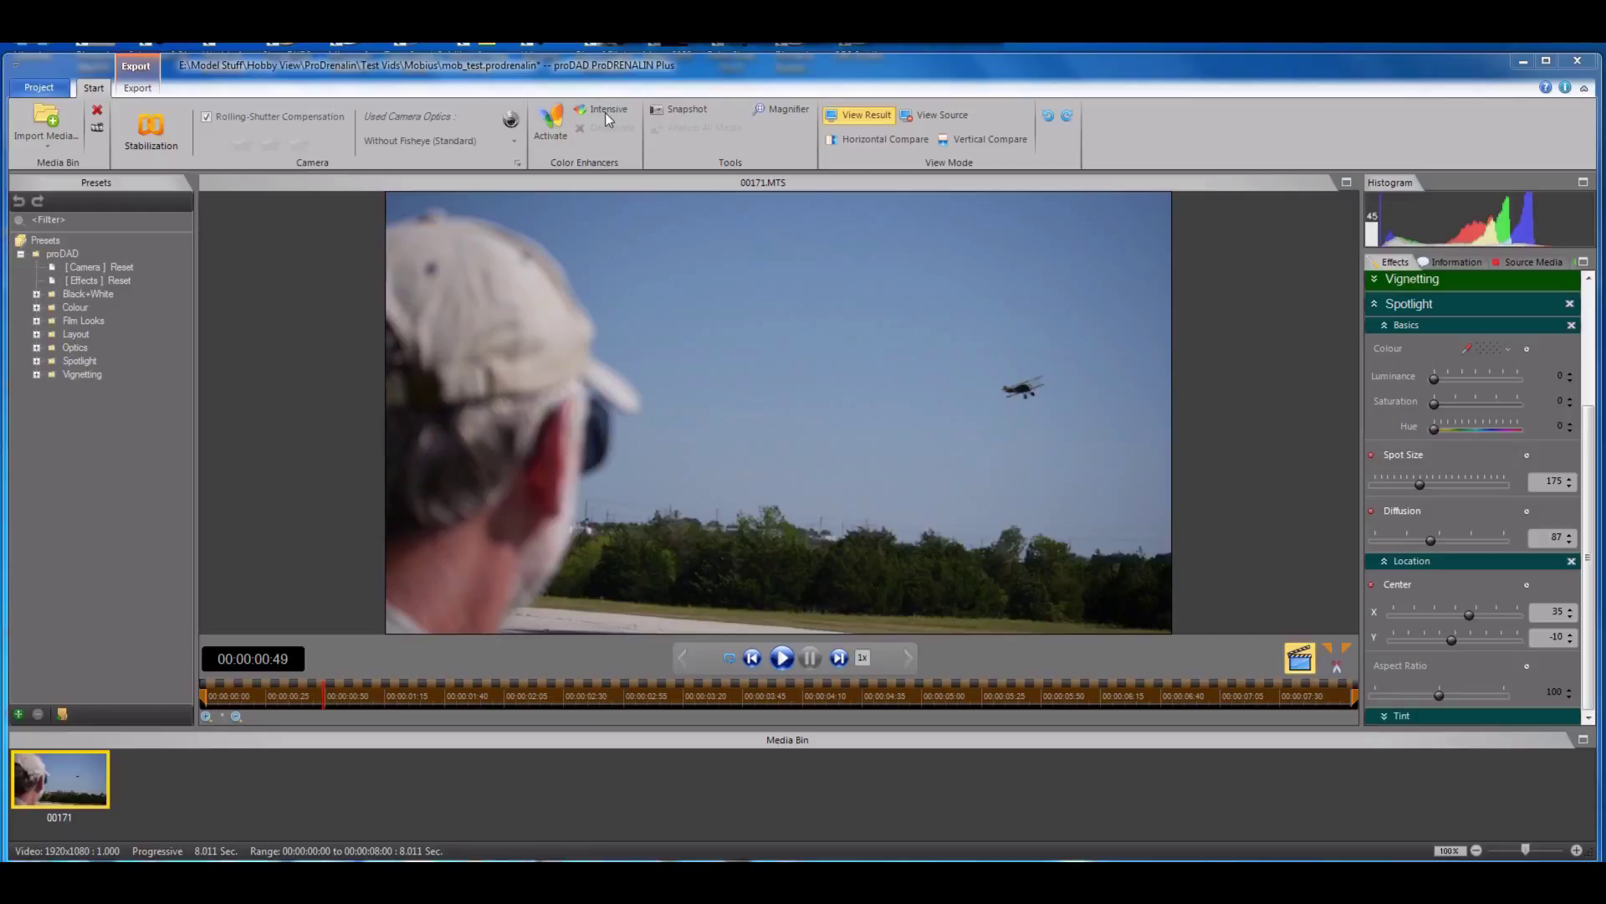
left_click(515, 144)
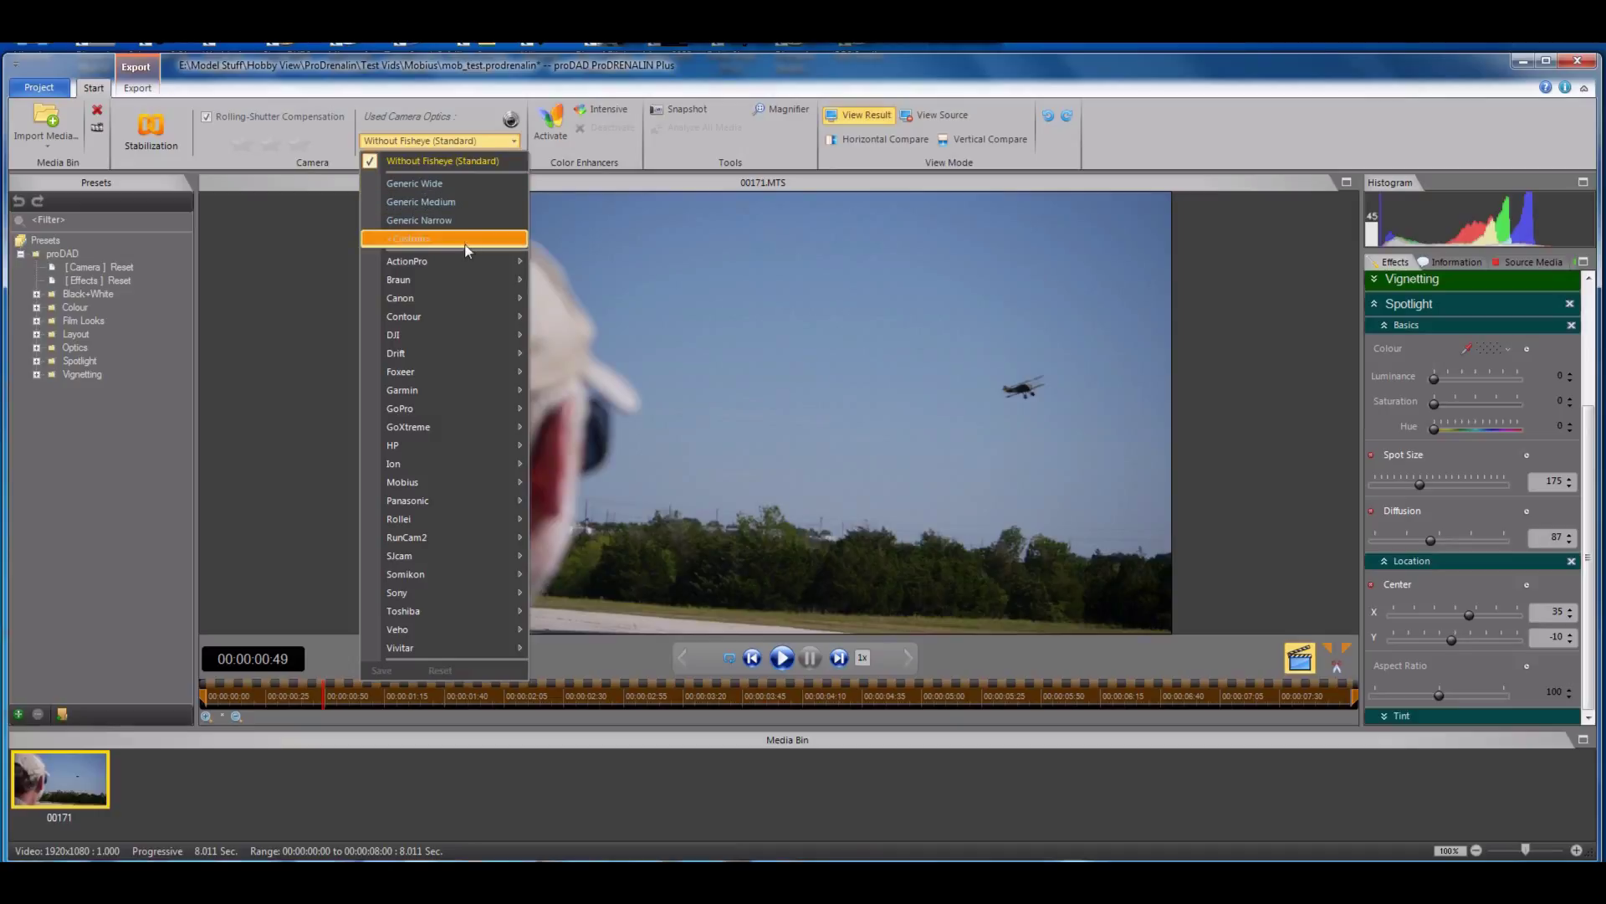
mouse_move(463, 263)
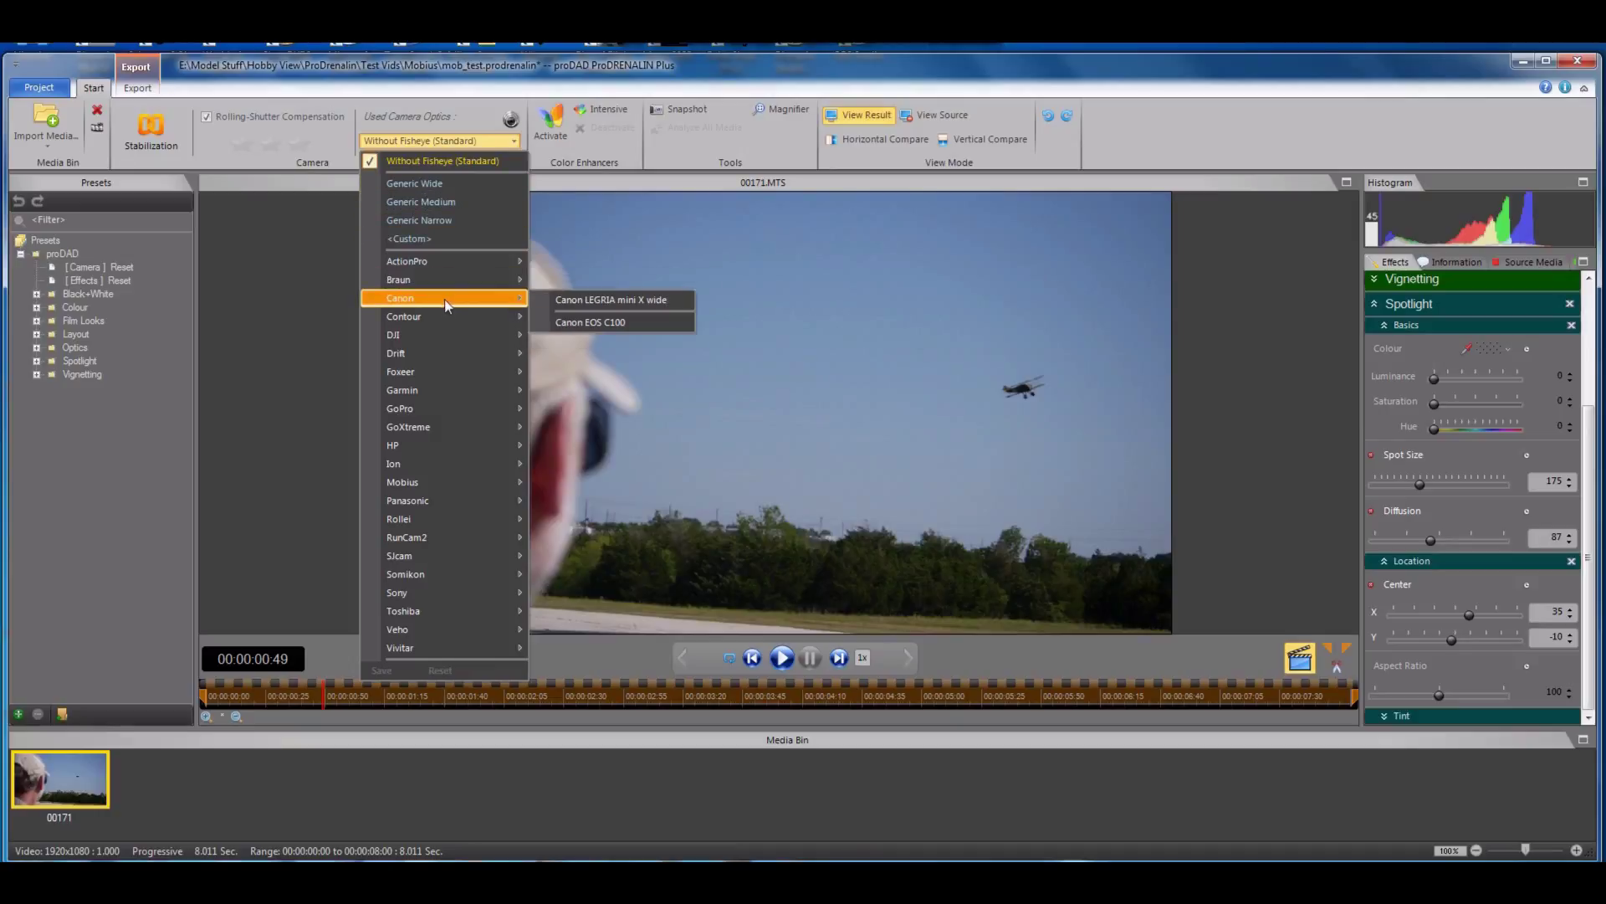
mouse_move(435, 338)
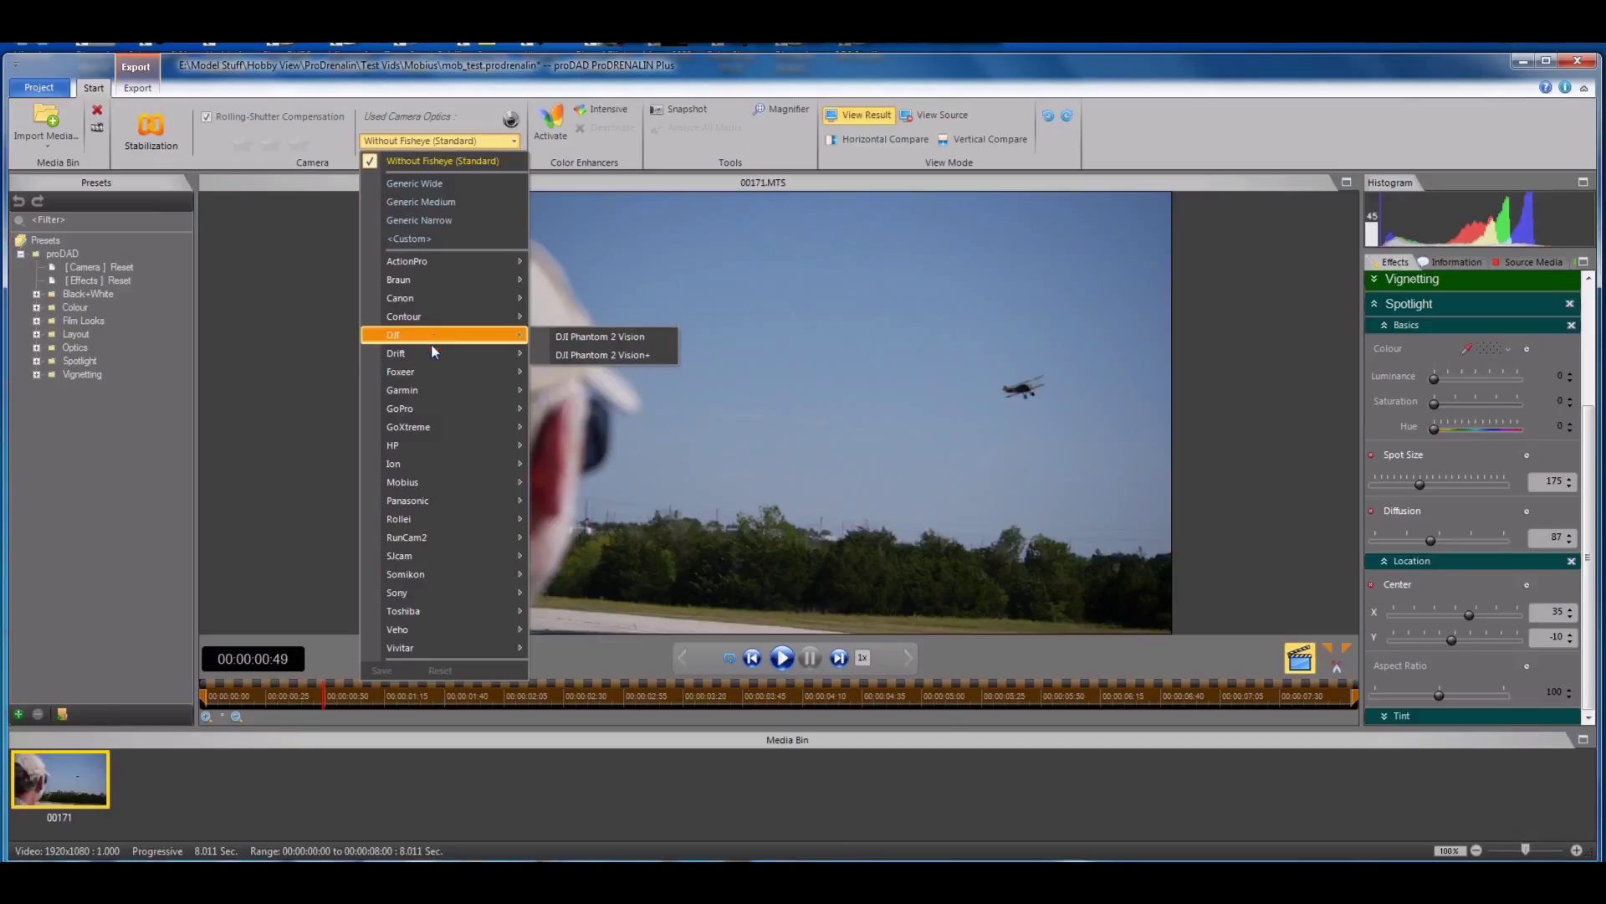
mouse_move(411, 409)
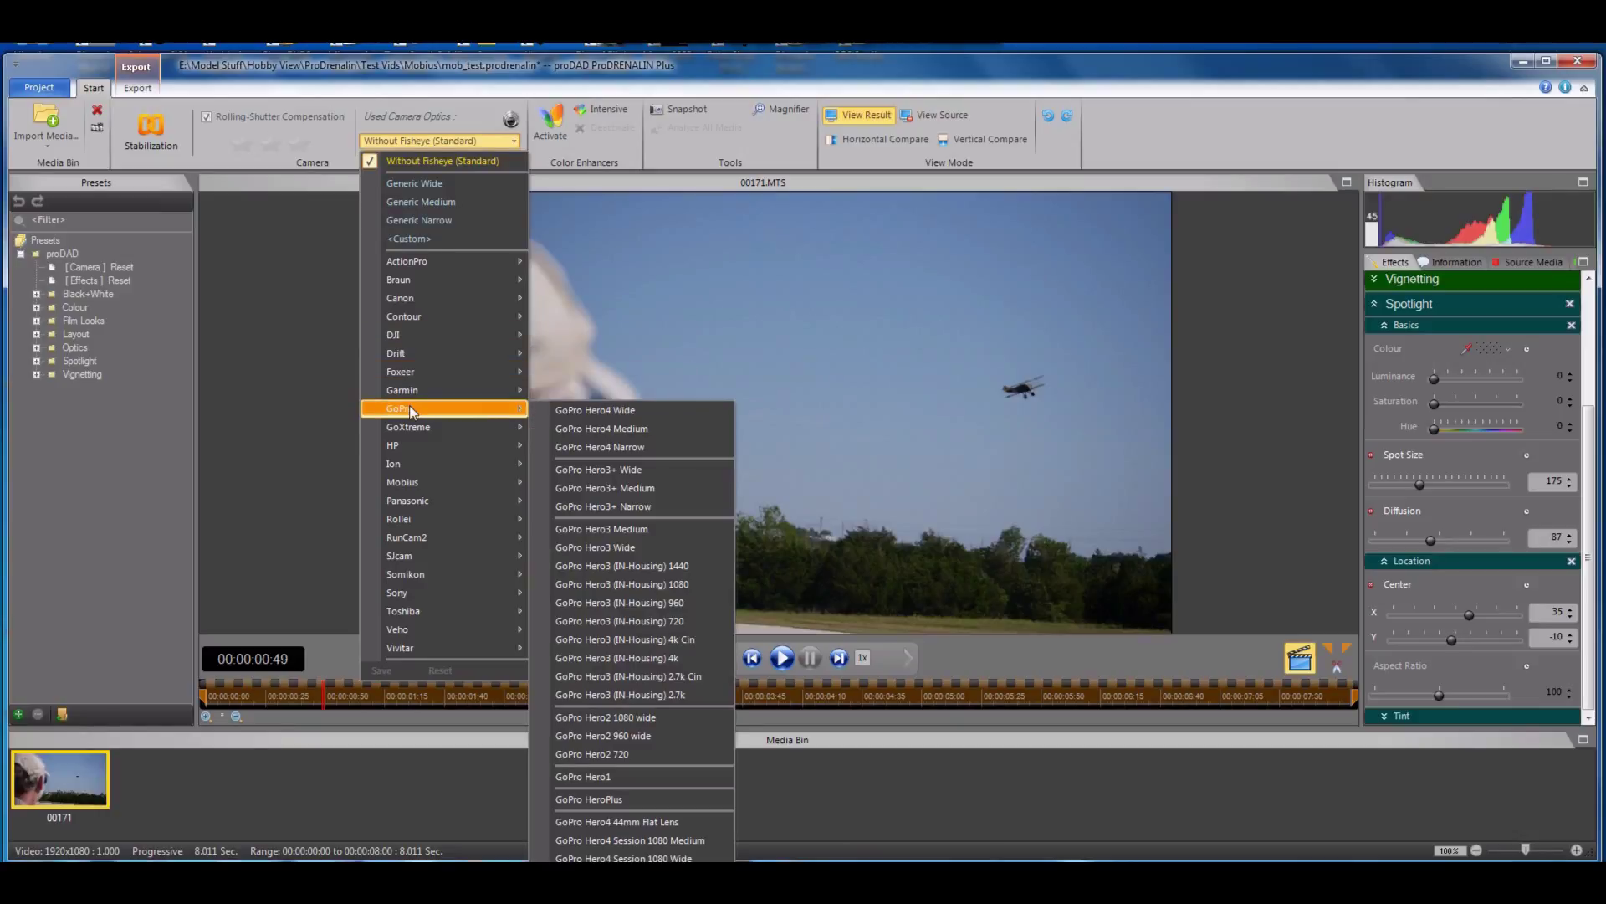
mouse_move(420, 448)
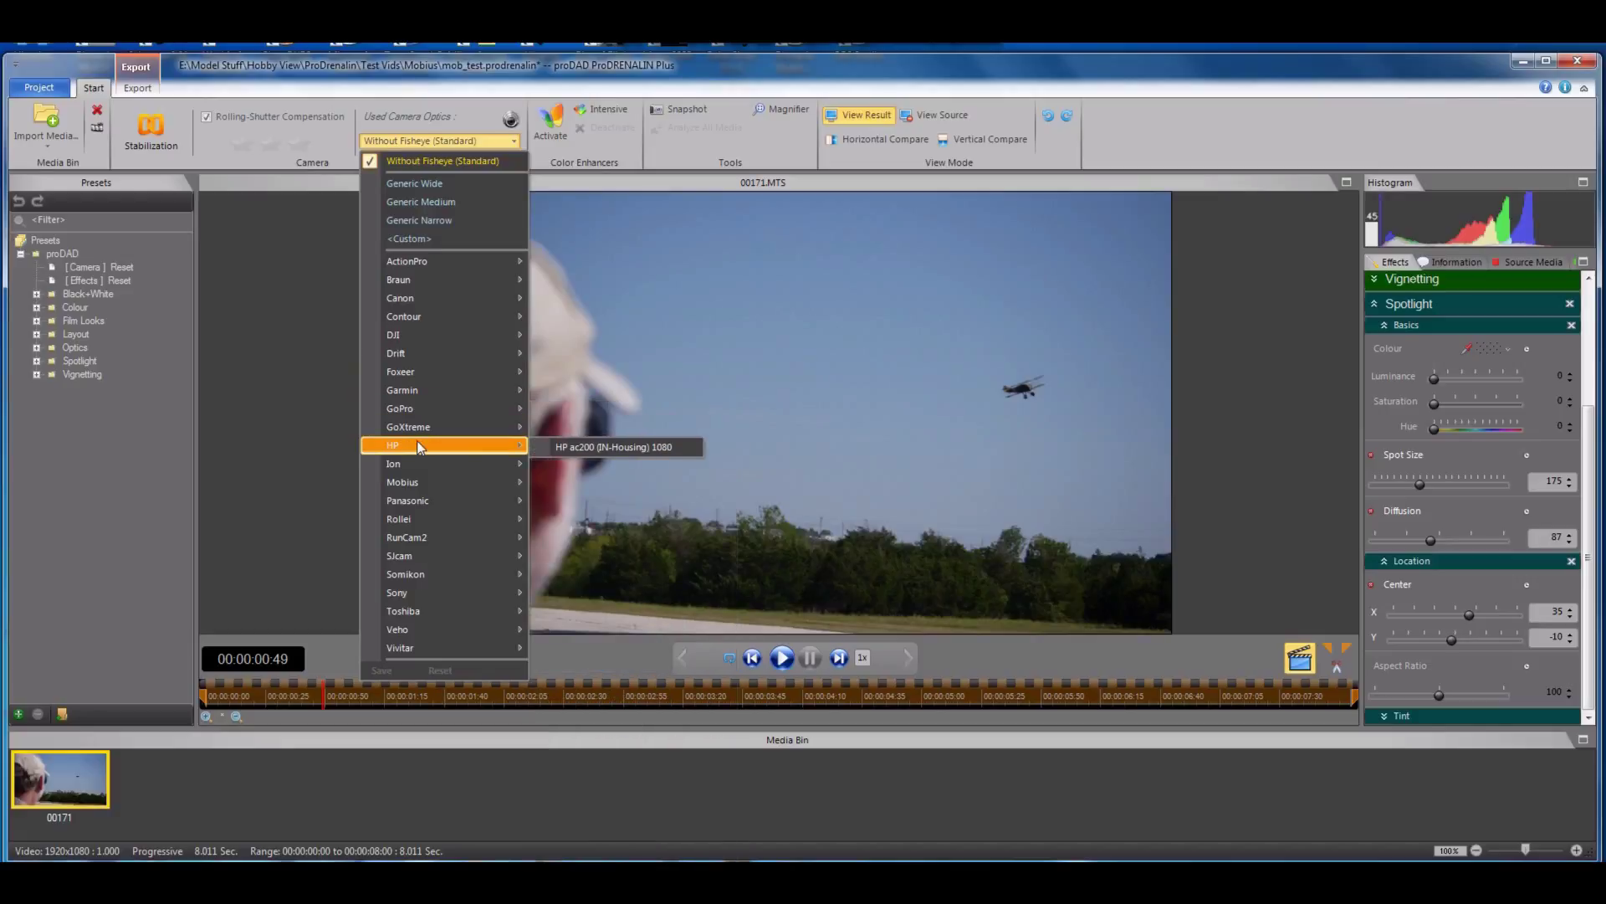
mouse_move(408, 484)
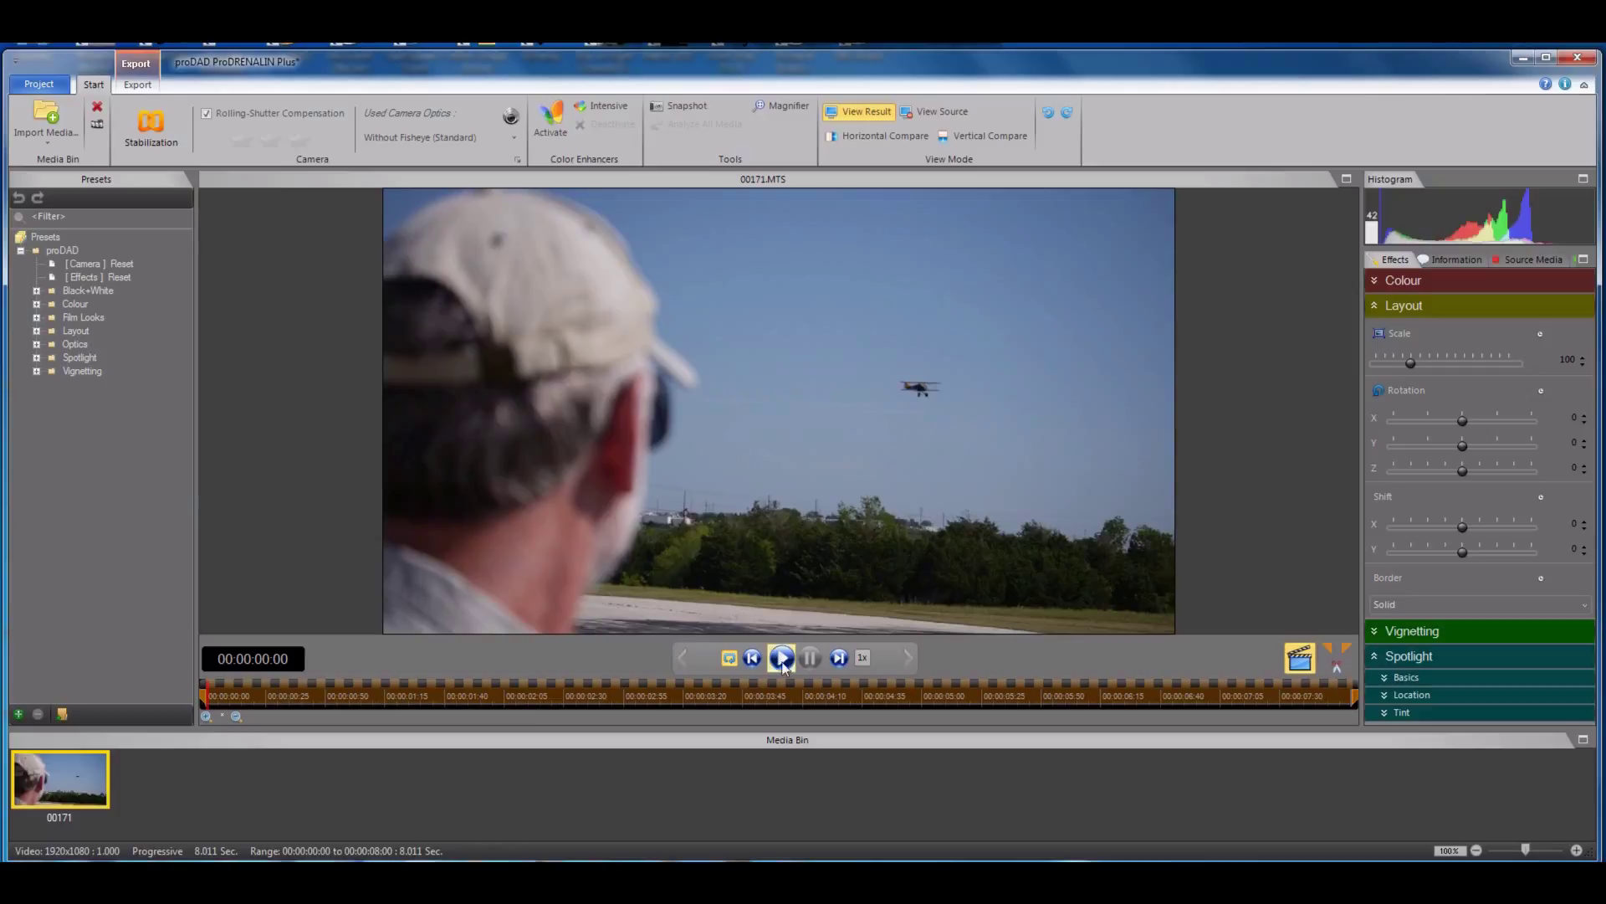
Trim 00171.MTS to 00:00:01:50–00:00:07:15 and play back the 5.4-second range.
left_click(782, 658)
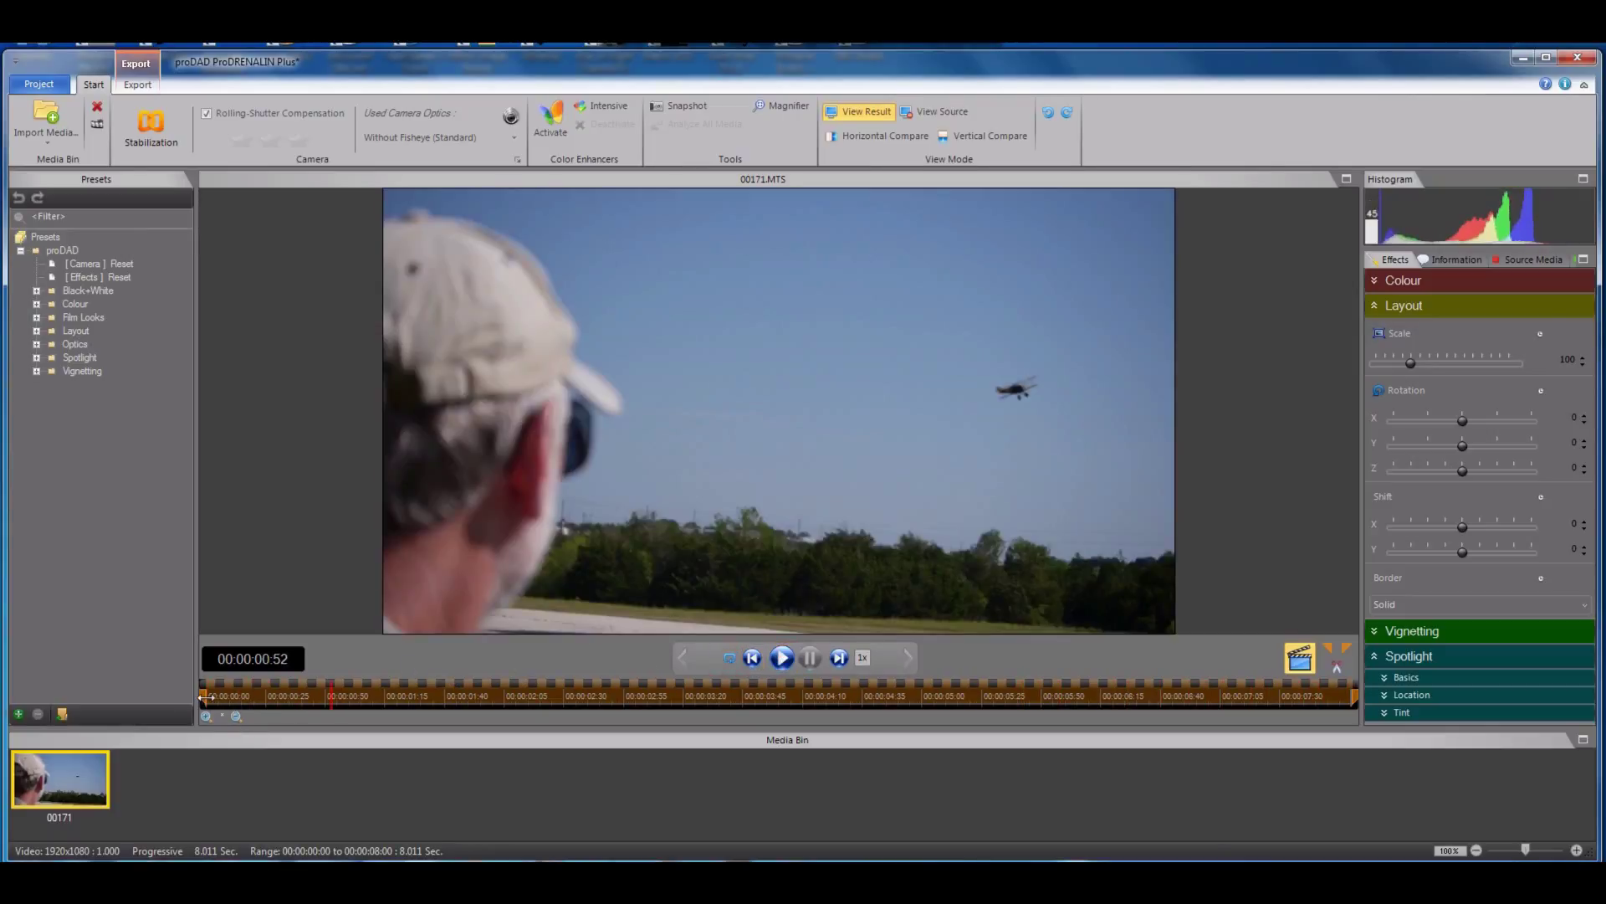
left_click_drag(216, 703, 471, 709)
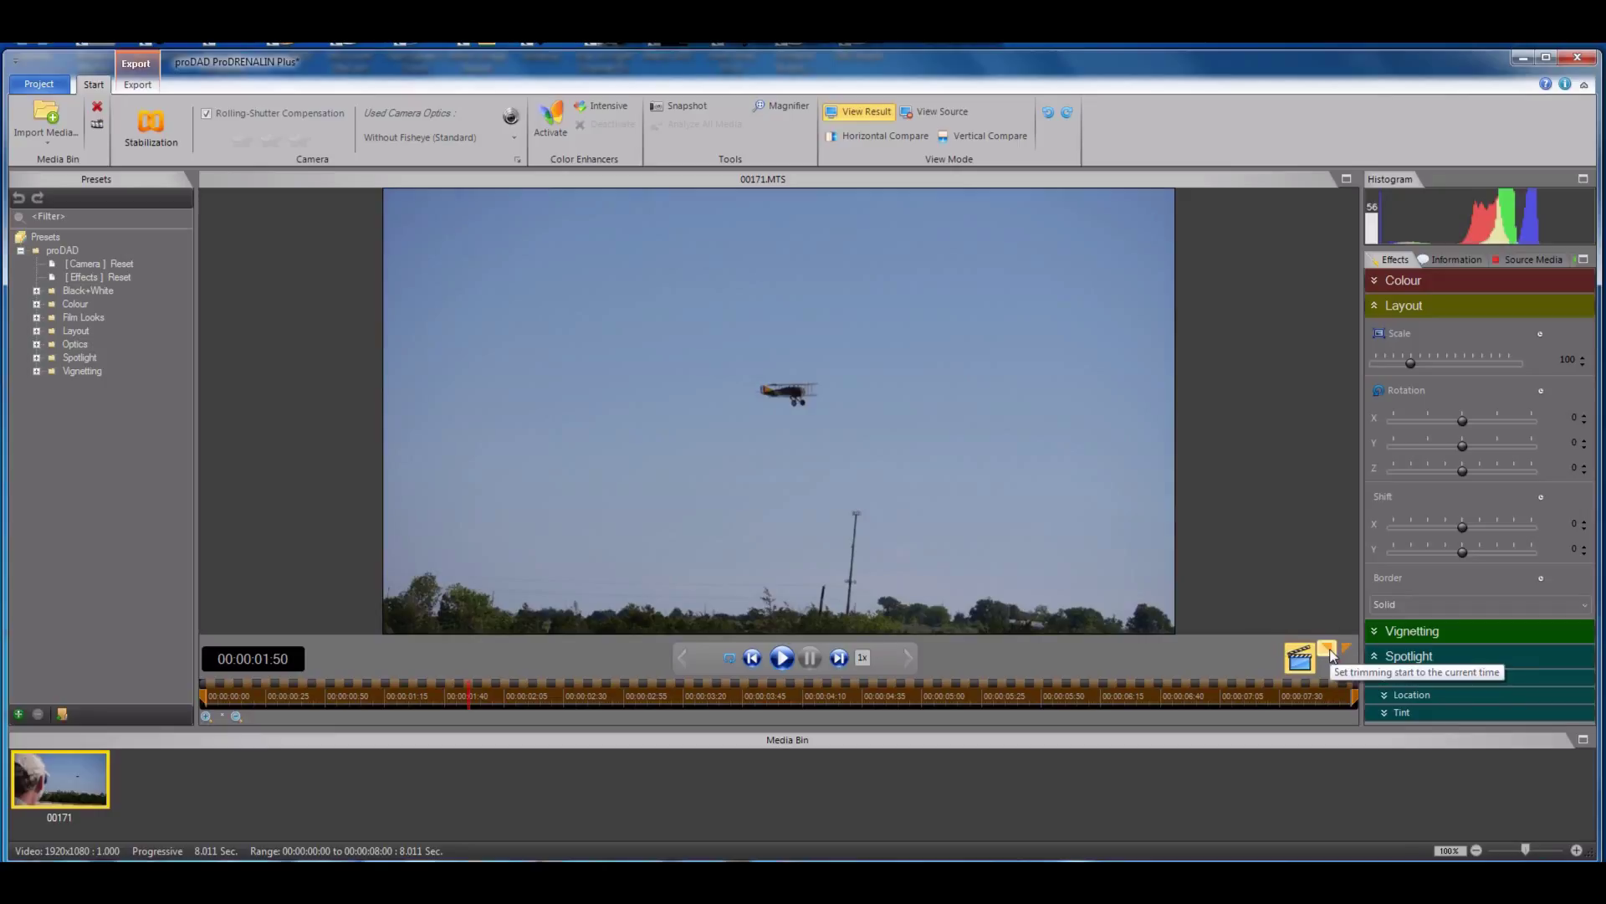
left_click(1330, 651)
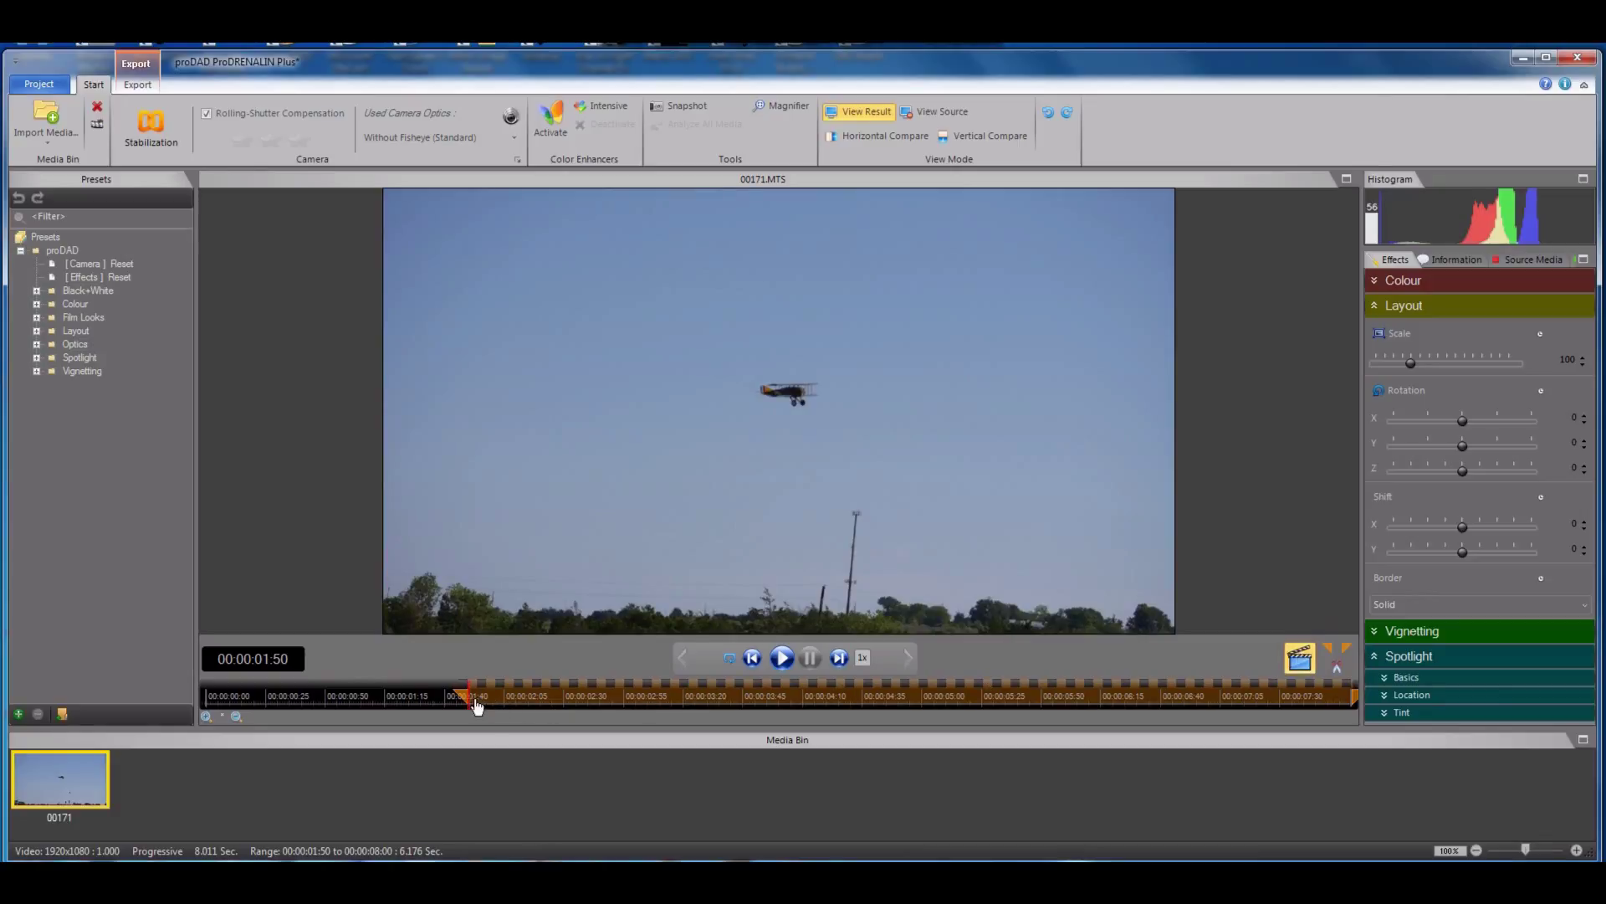
left_click_drag(478, 705, 1244, 707)
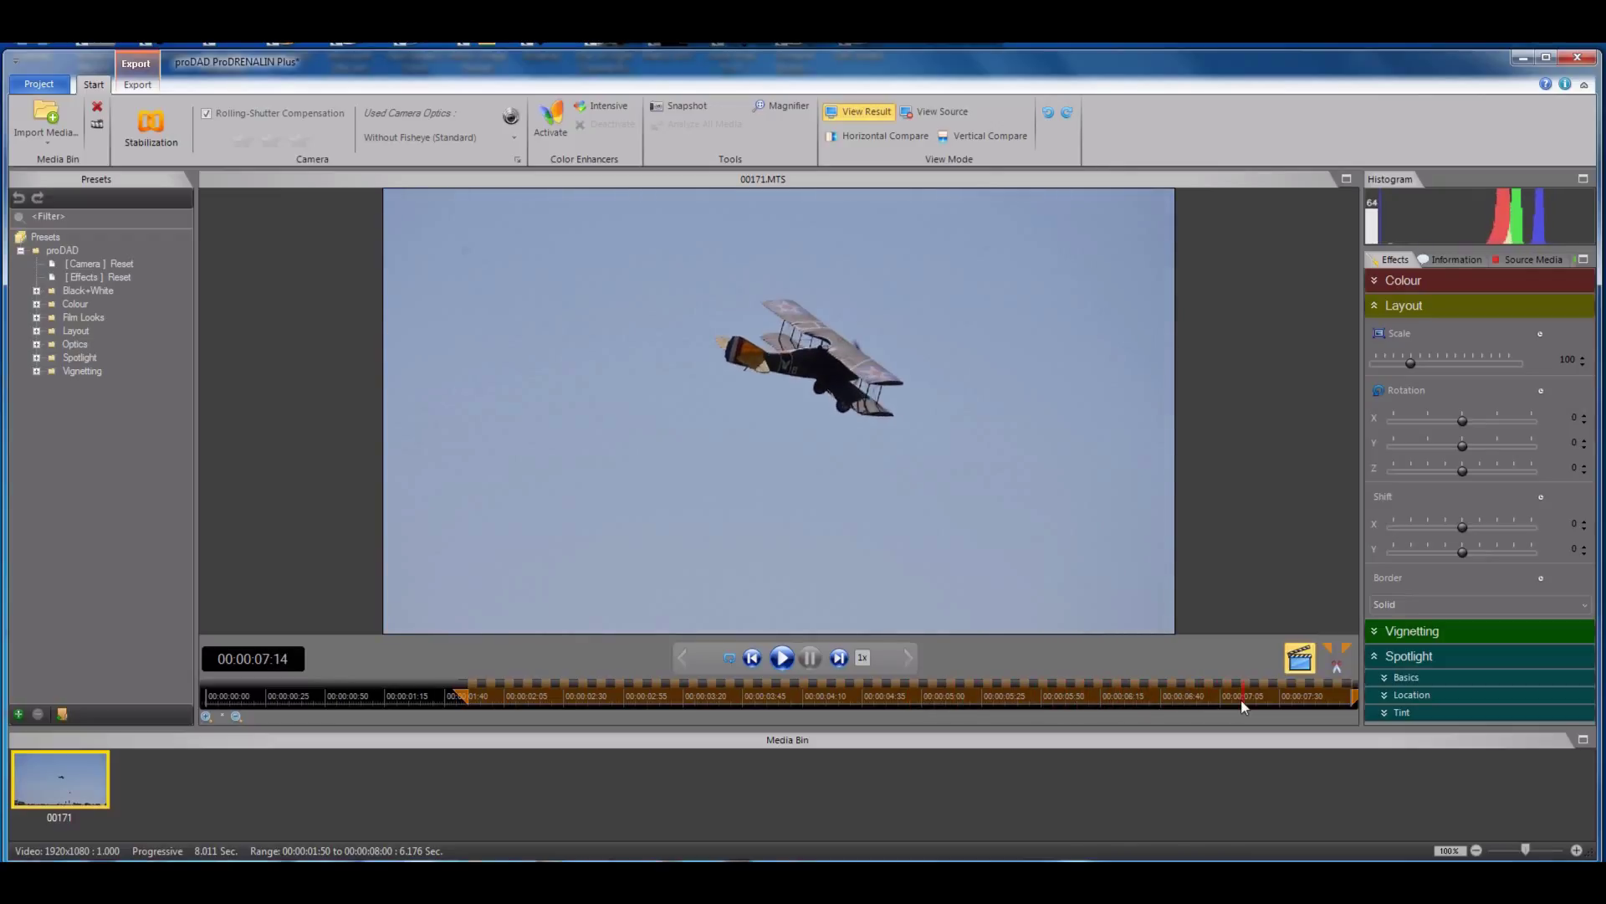
left_click(1347, 650)
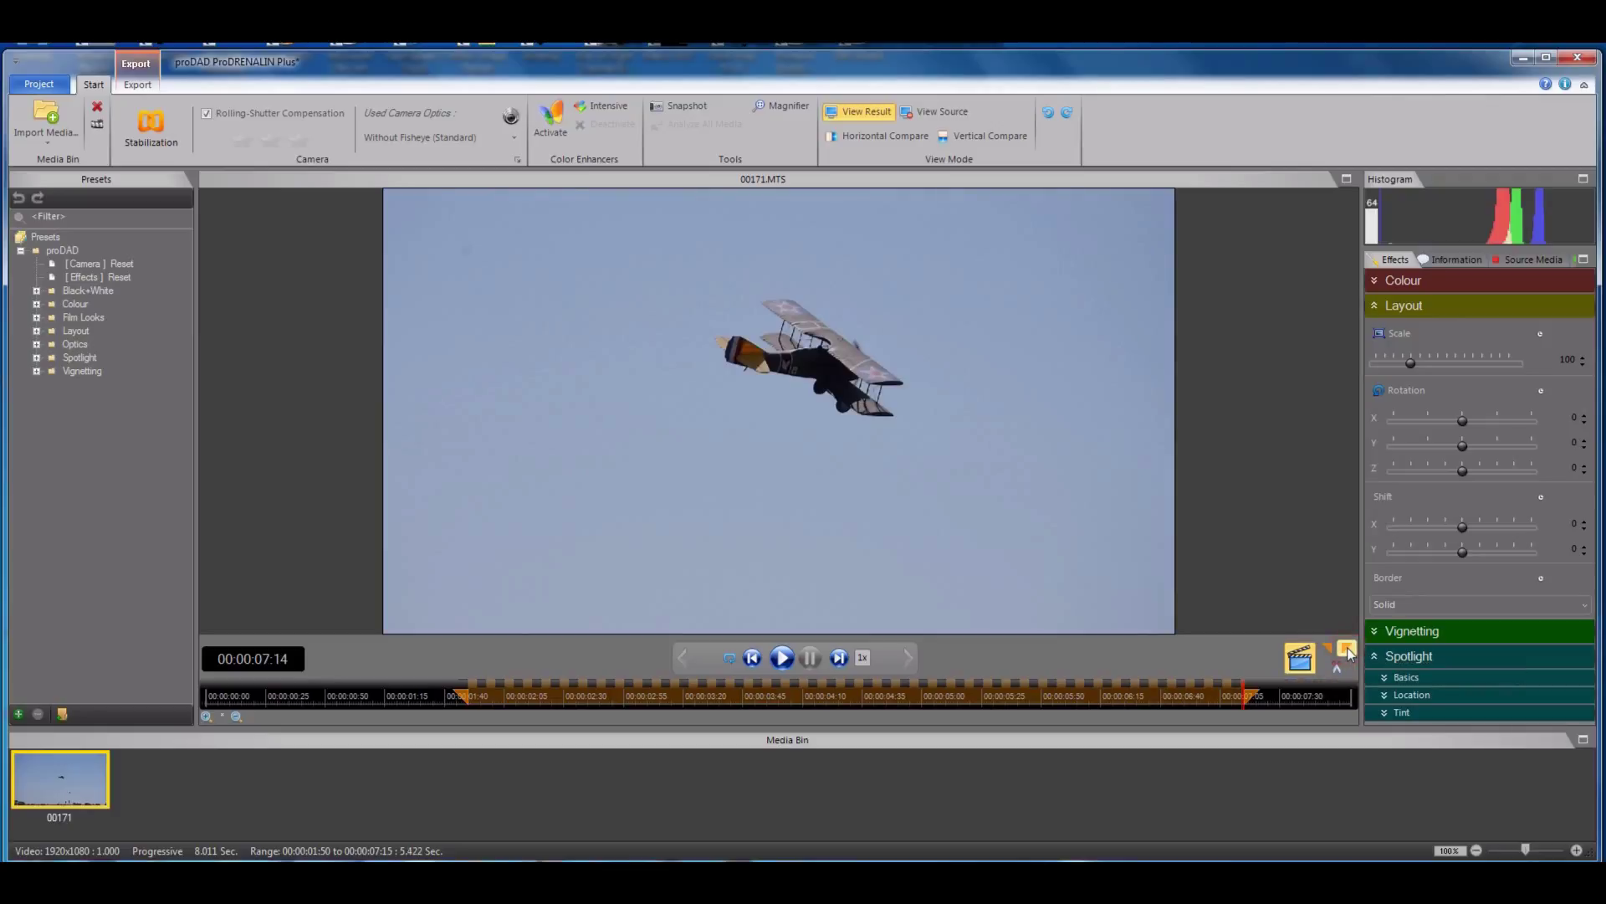
left_click(781, 657)
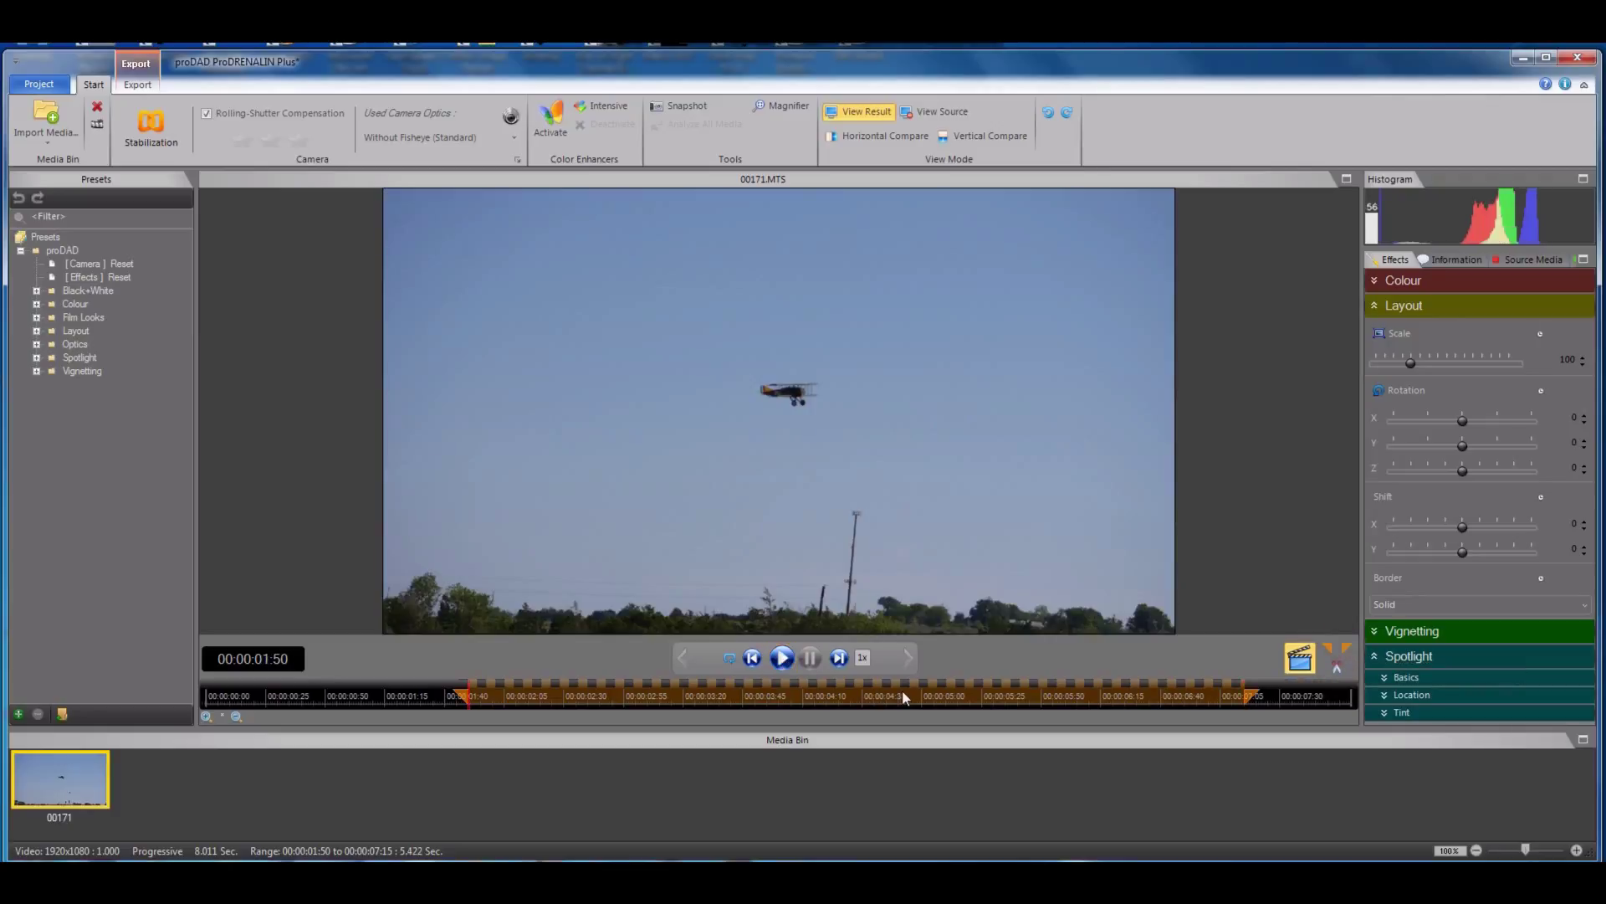
Enable one-star (lowest) stabilization on the trimmed clip and run the video analysis.
left_click(782, 658)
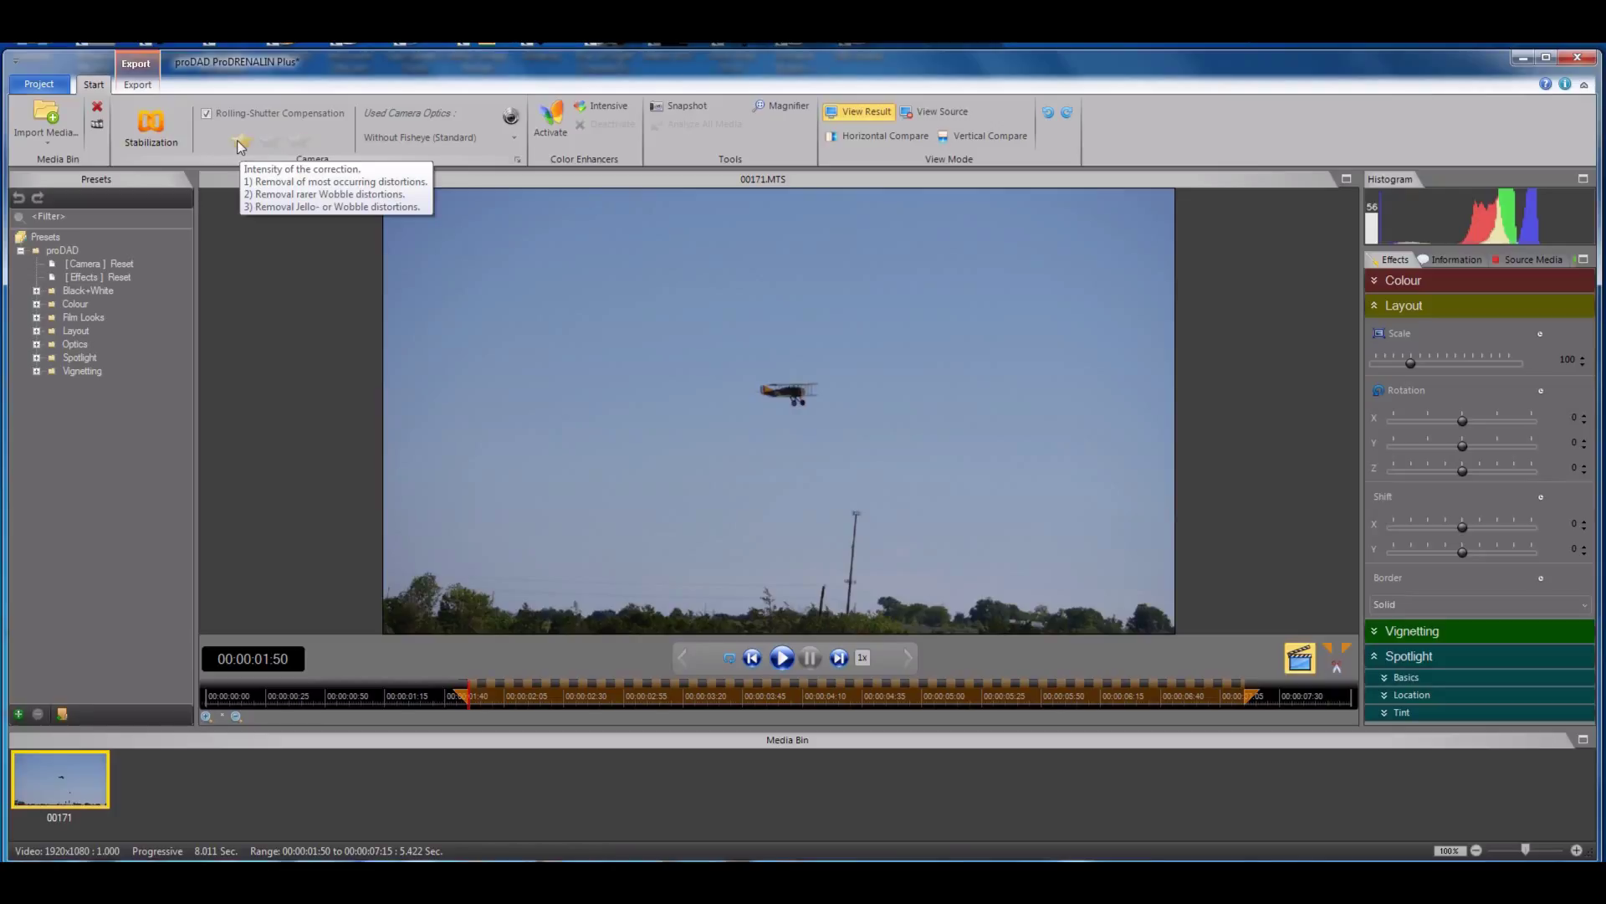
left_click(241, 143)
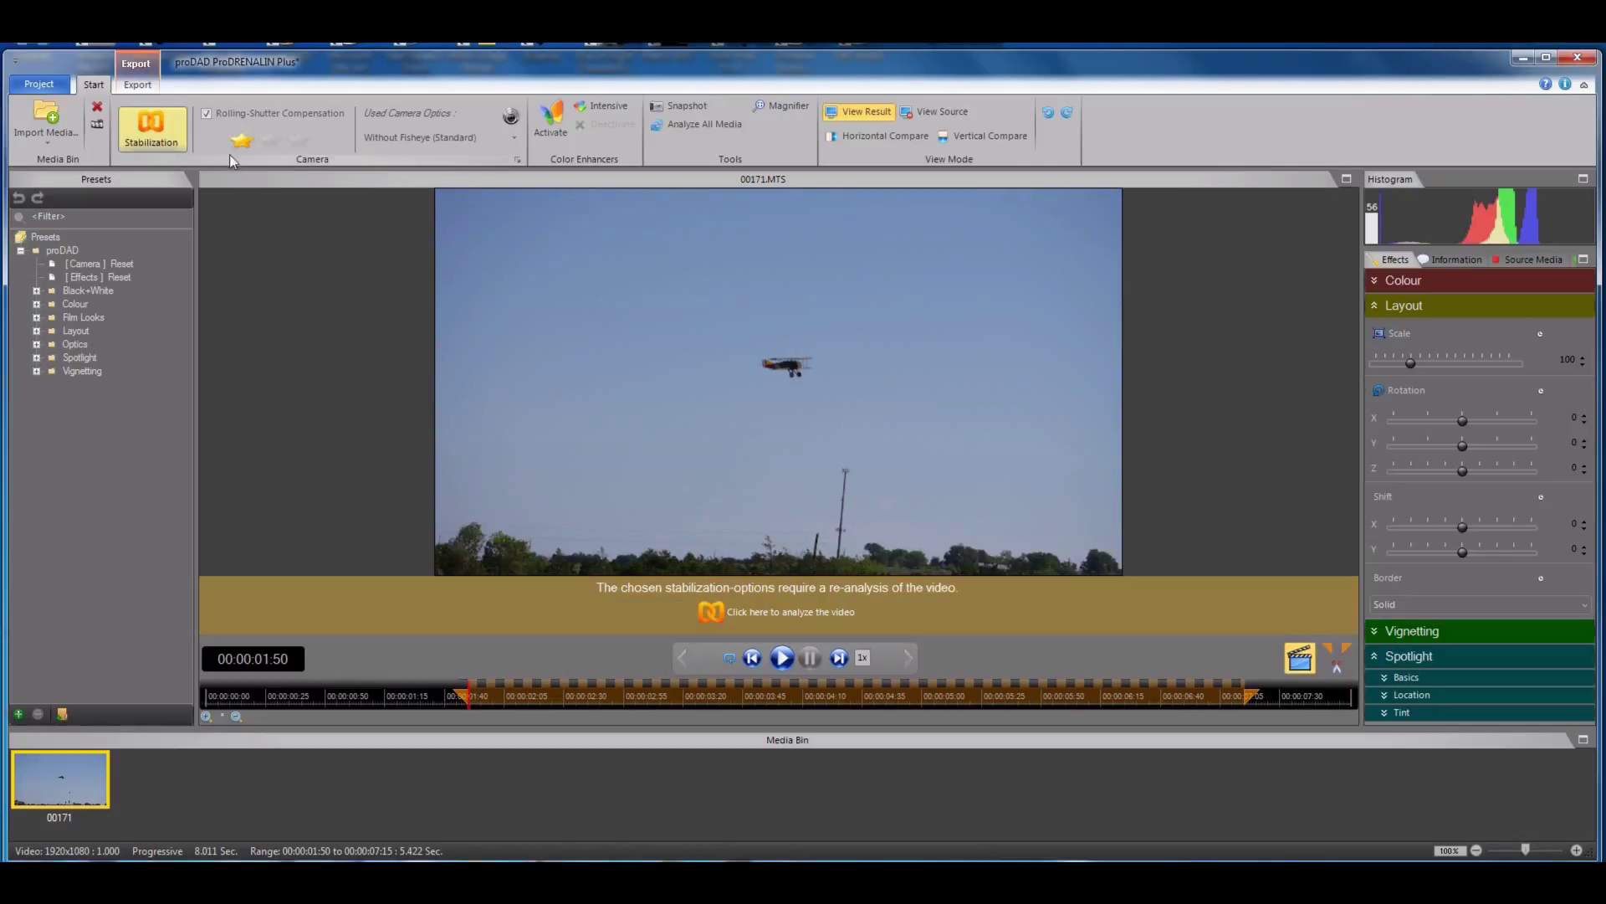
left_click(740, 615)
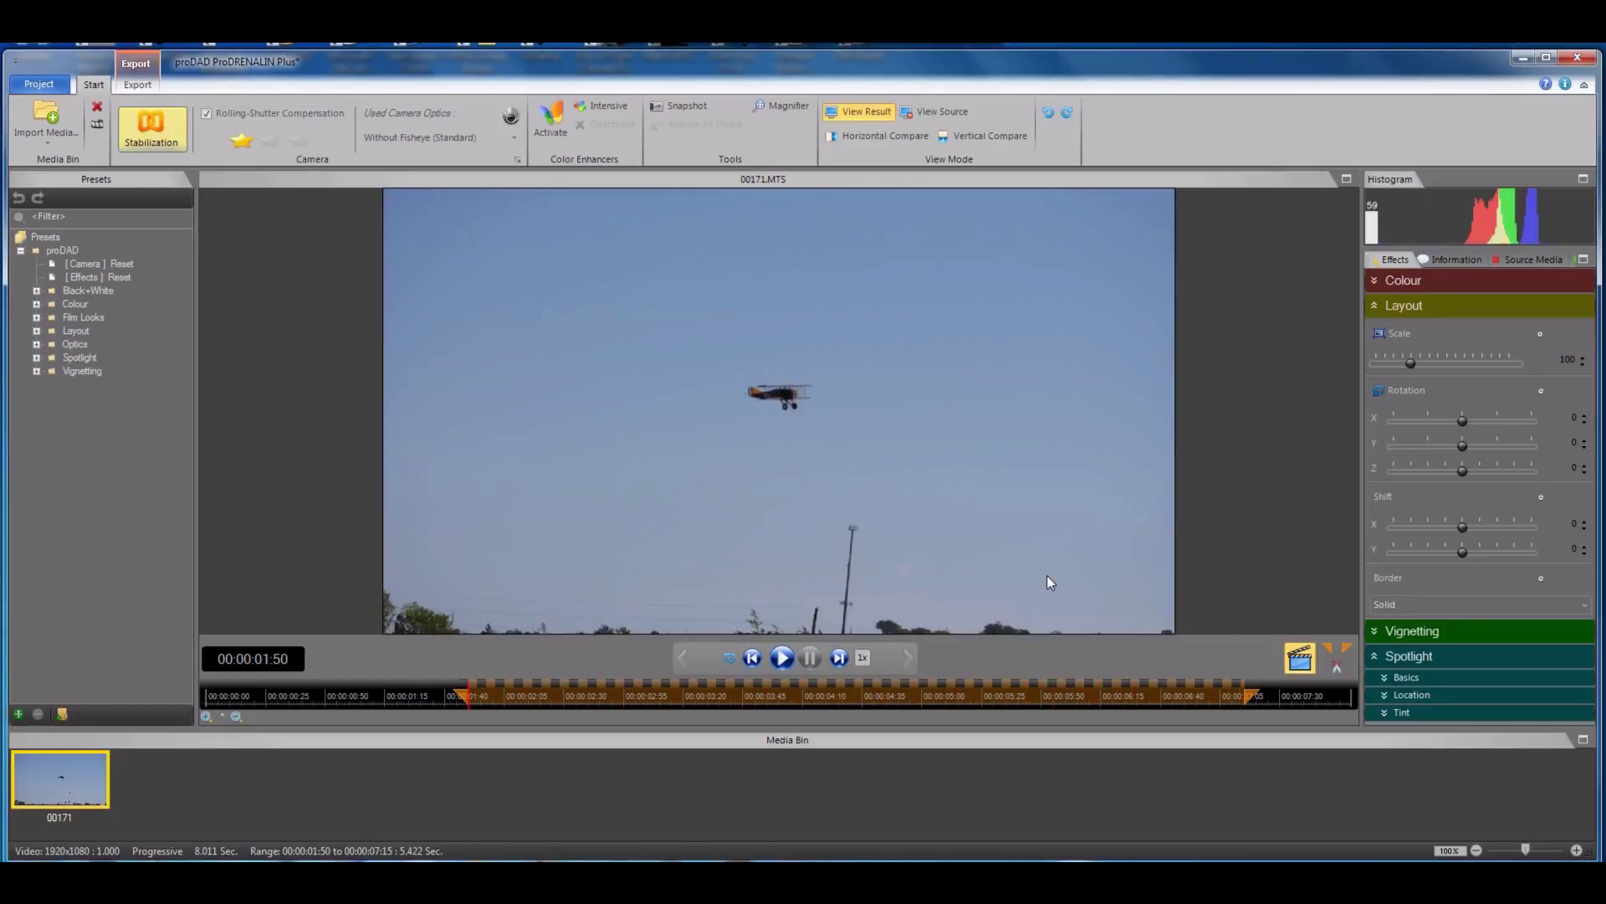
Switch the preview to Horizontal Compare and play the original-versus-stabilized split.
left_click(901, 135)
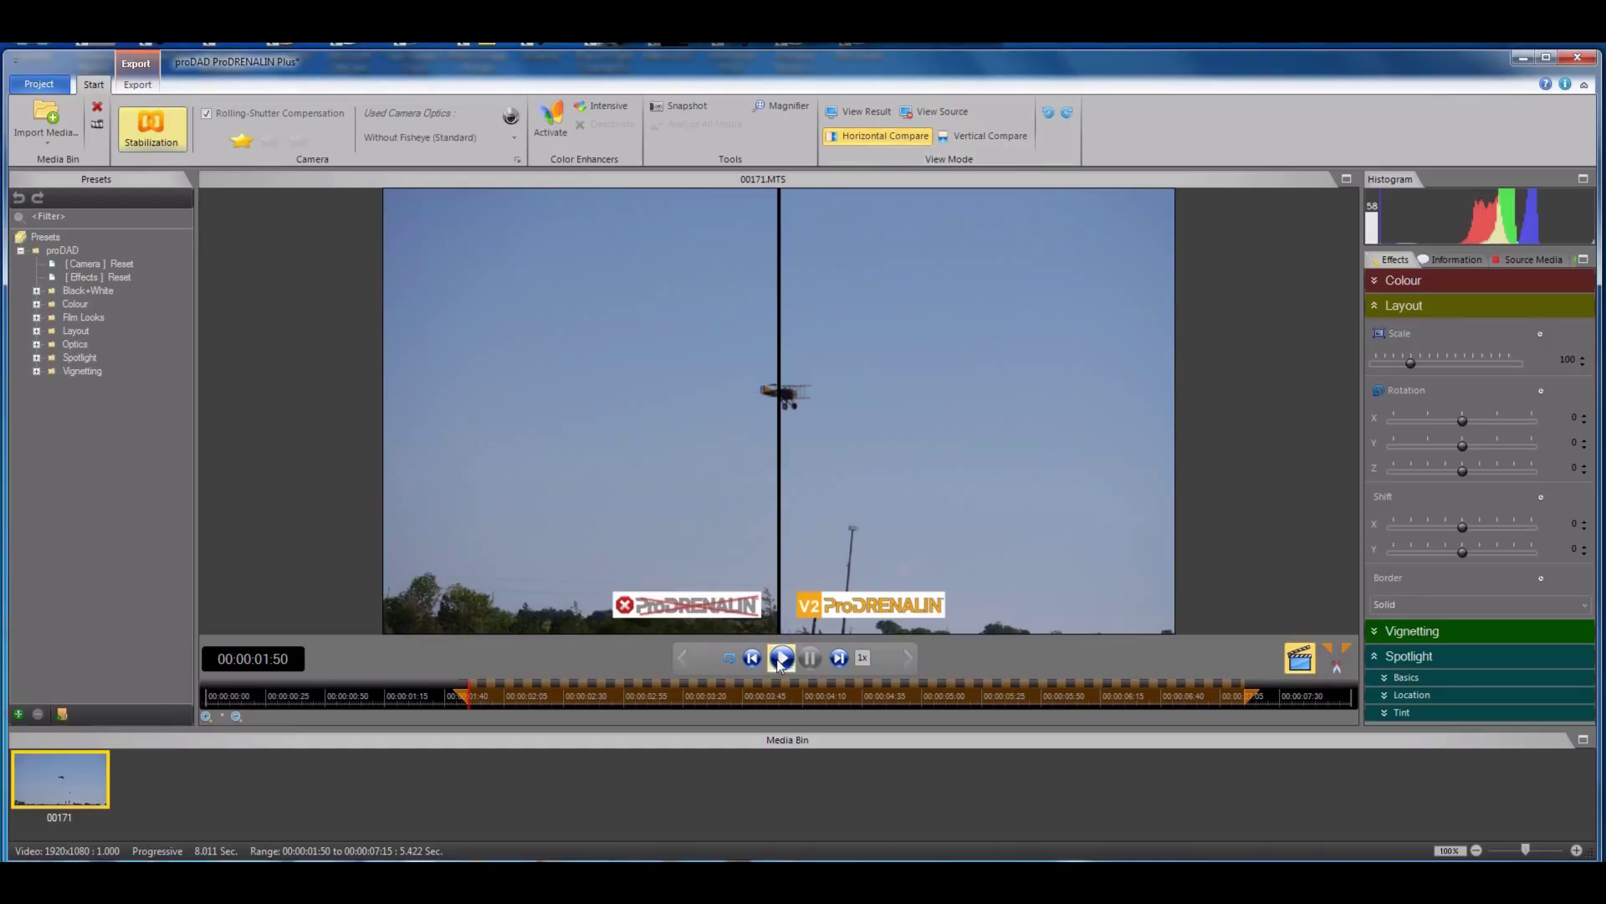
left_click(782, 658)
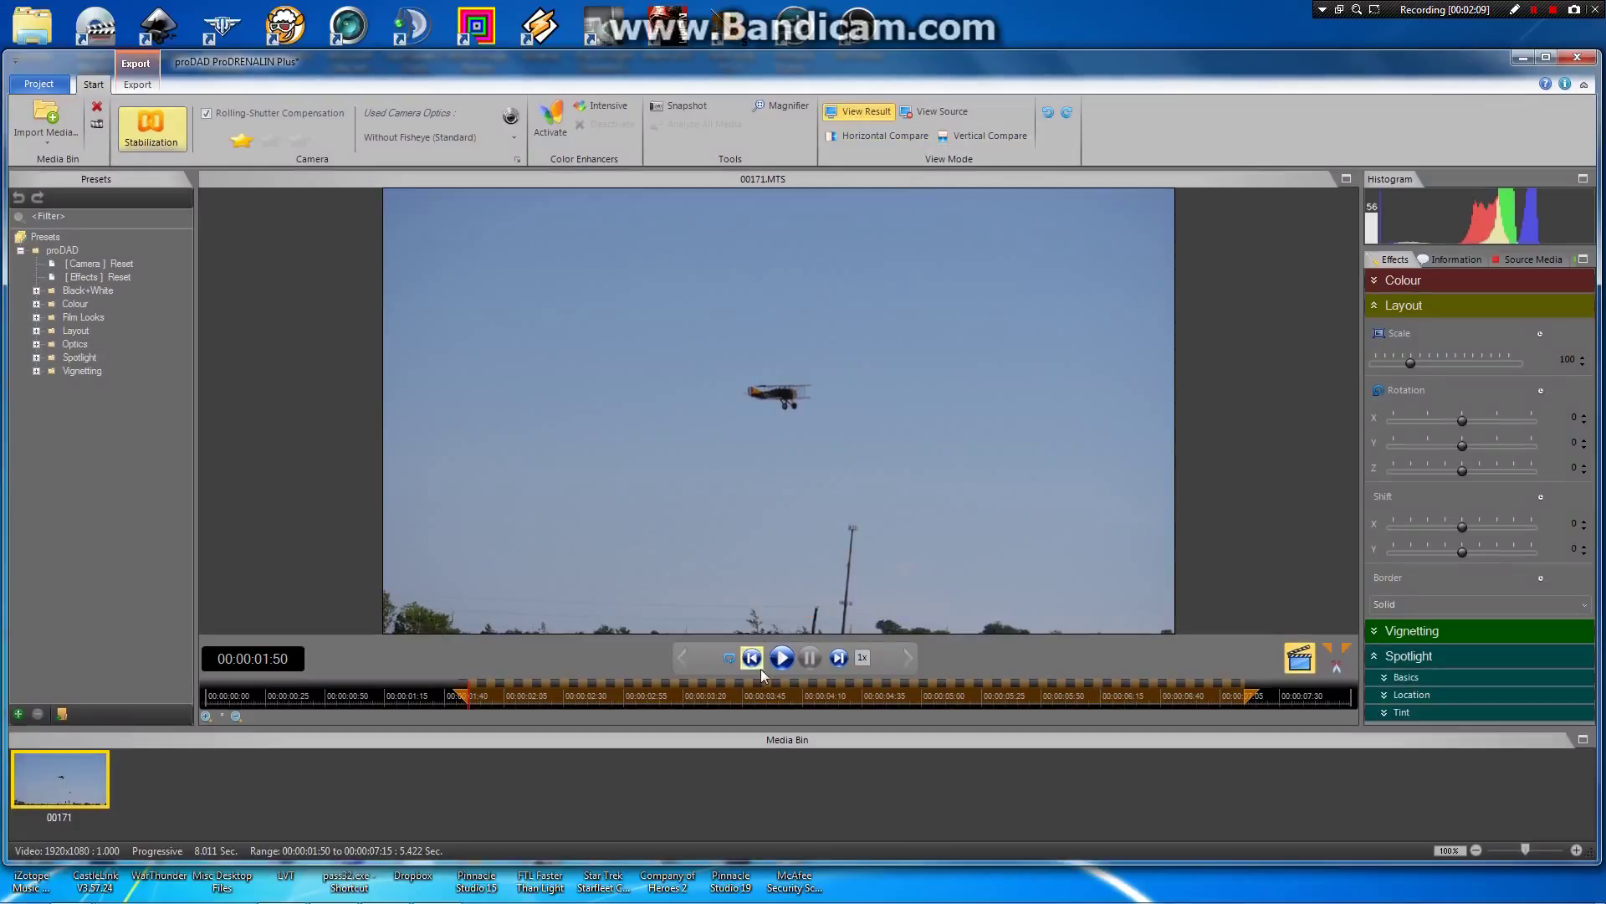
left_click(782, 658)
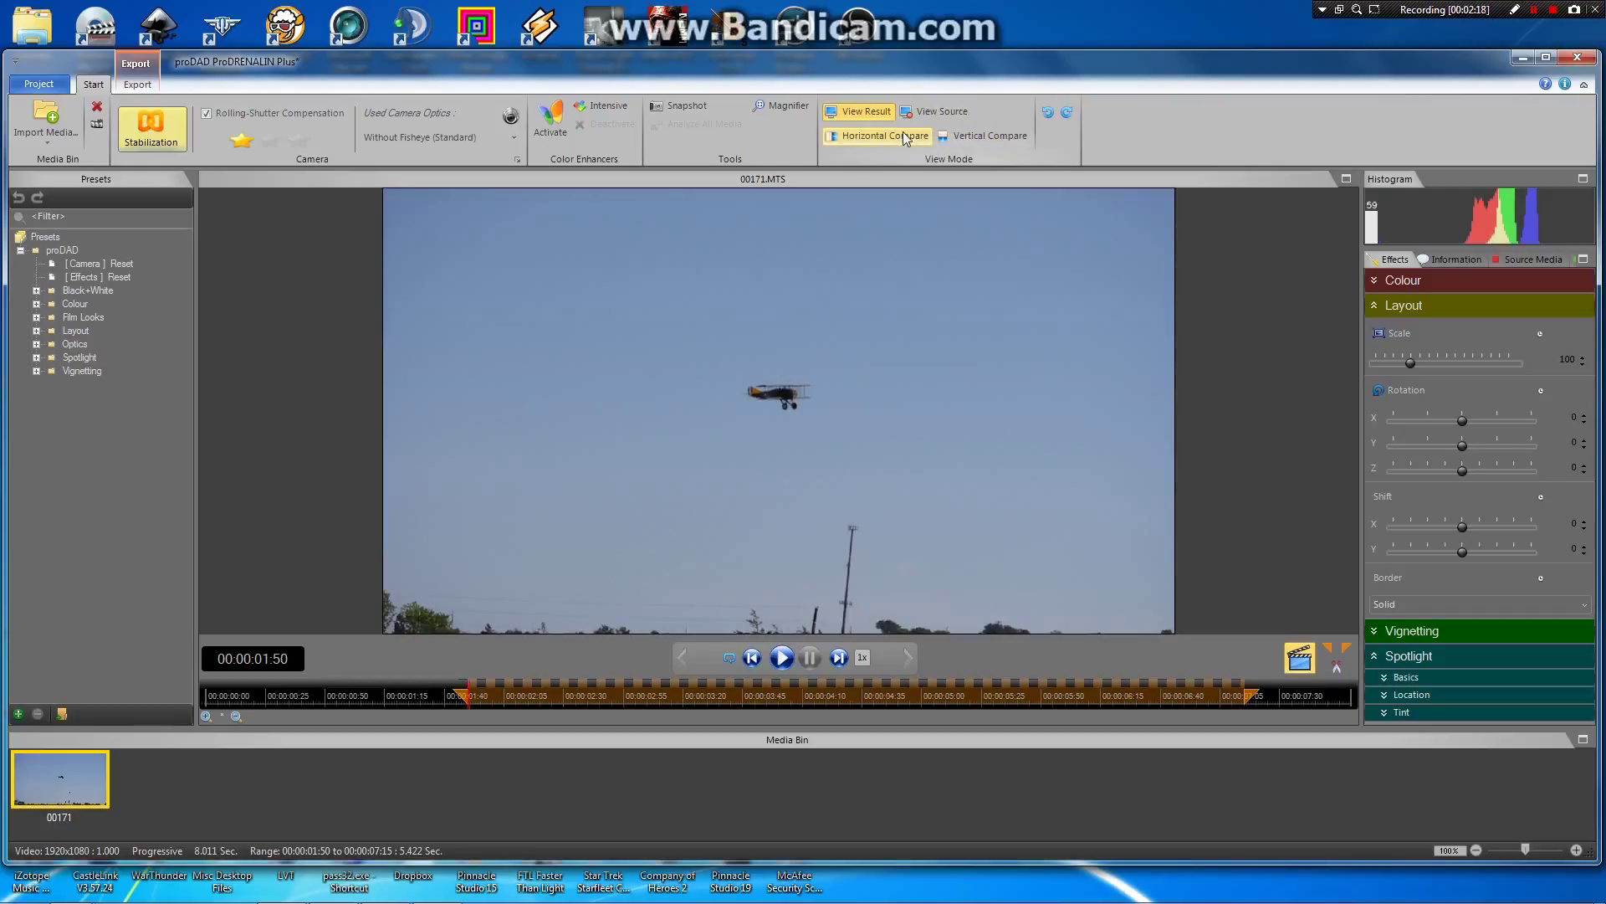
left_click(902, 134)
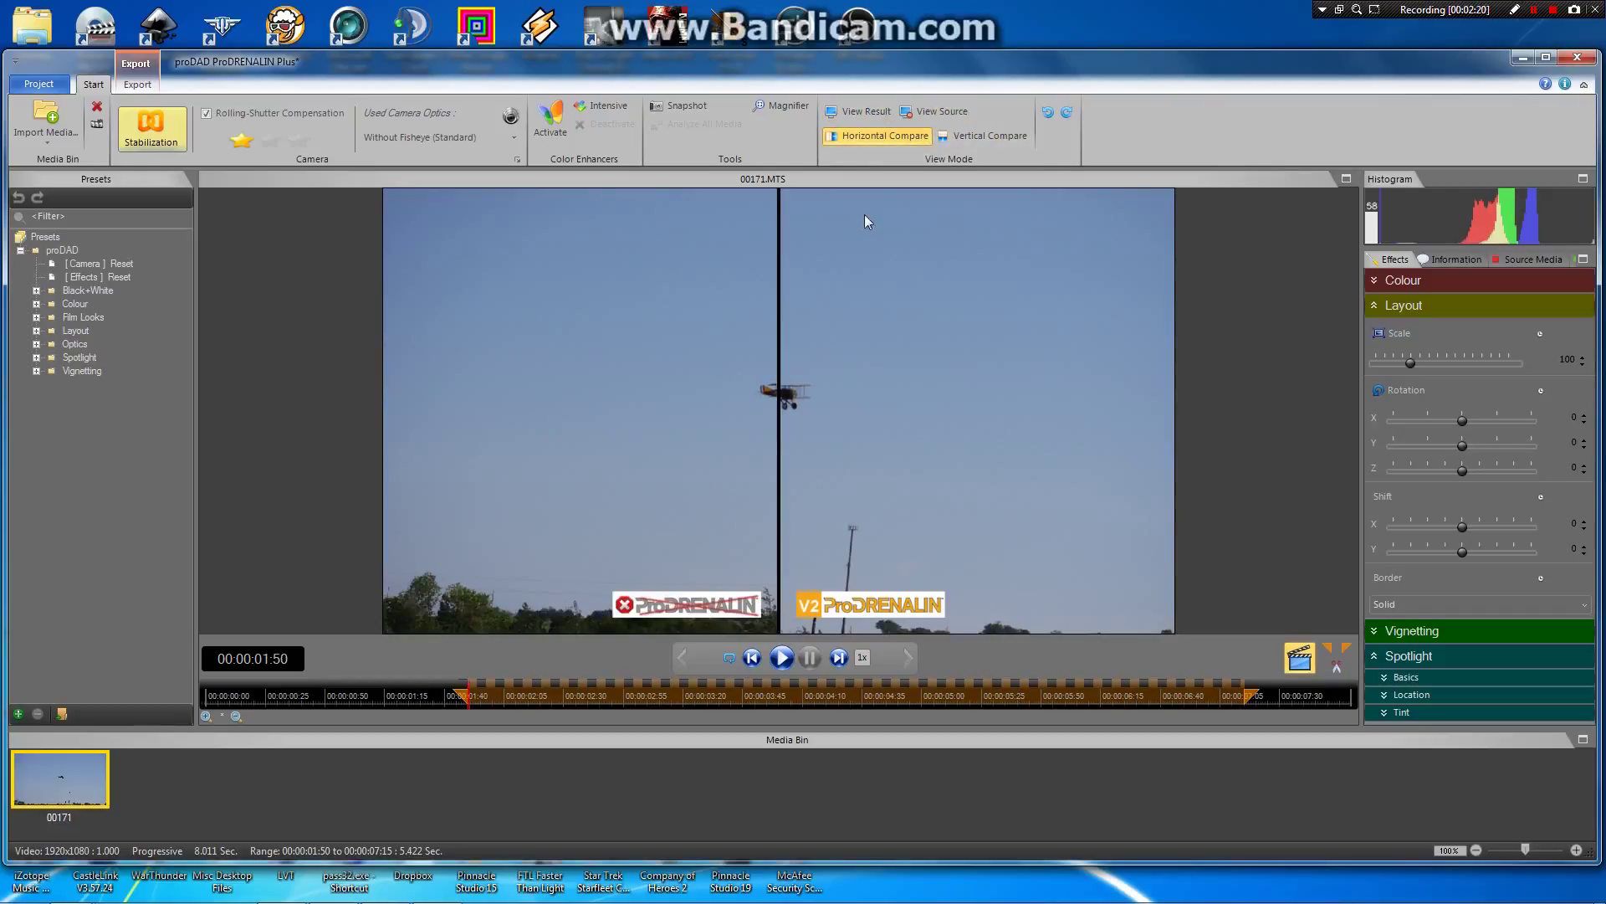
left_click(781, 660)
Switch to Vertical Compare and play the top-and-bottom before/after comparison.
left_click(972, 133)
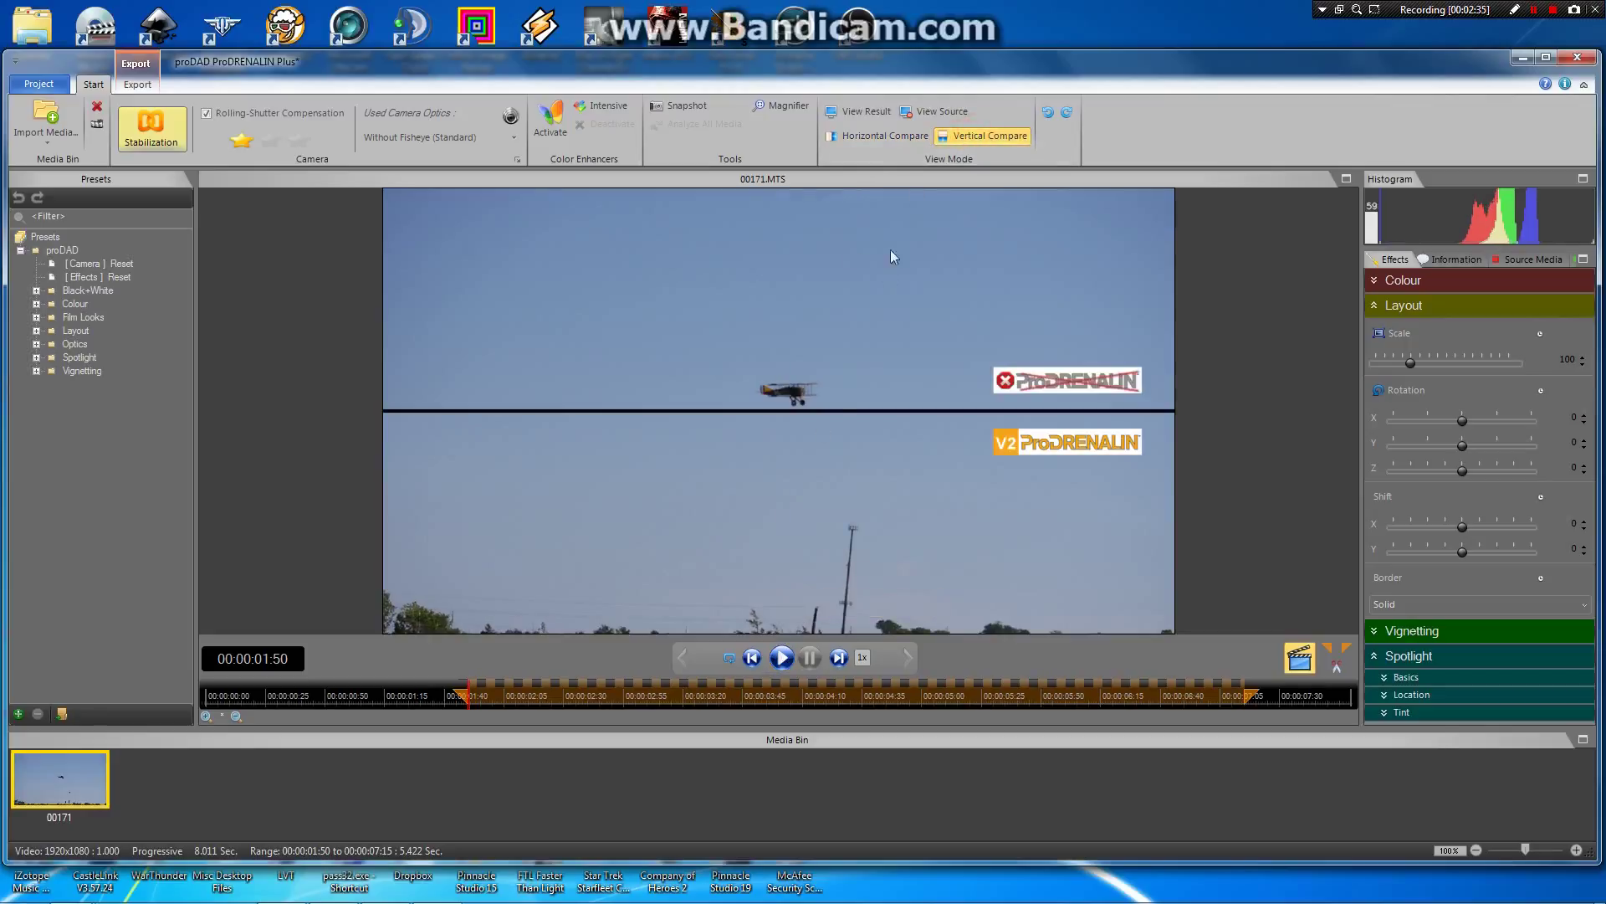
left_click(783, 659)
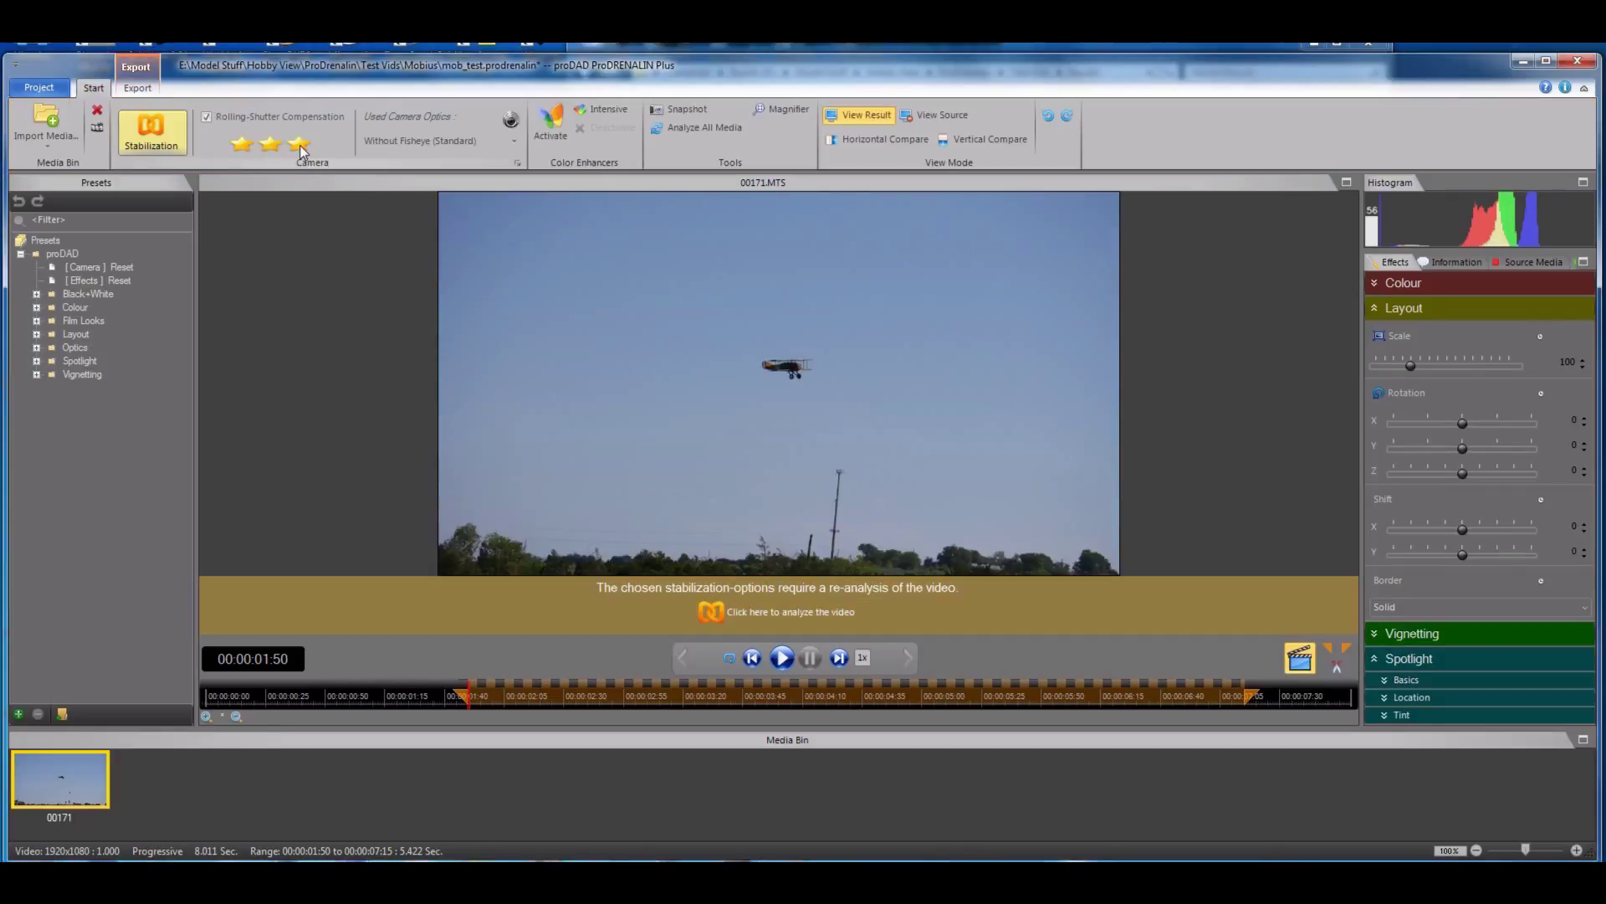
Drop the stabilization intensity to one star, then raise it to the maximum three stars.
left_click(241, 145)
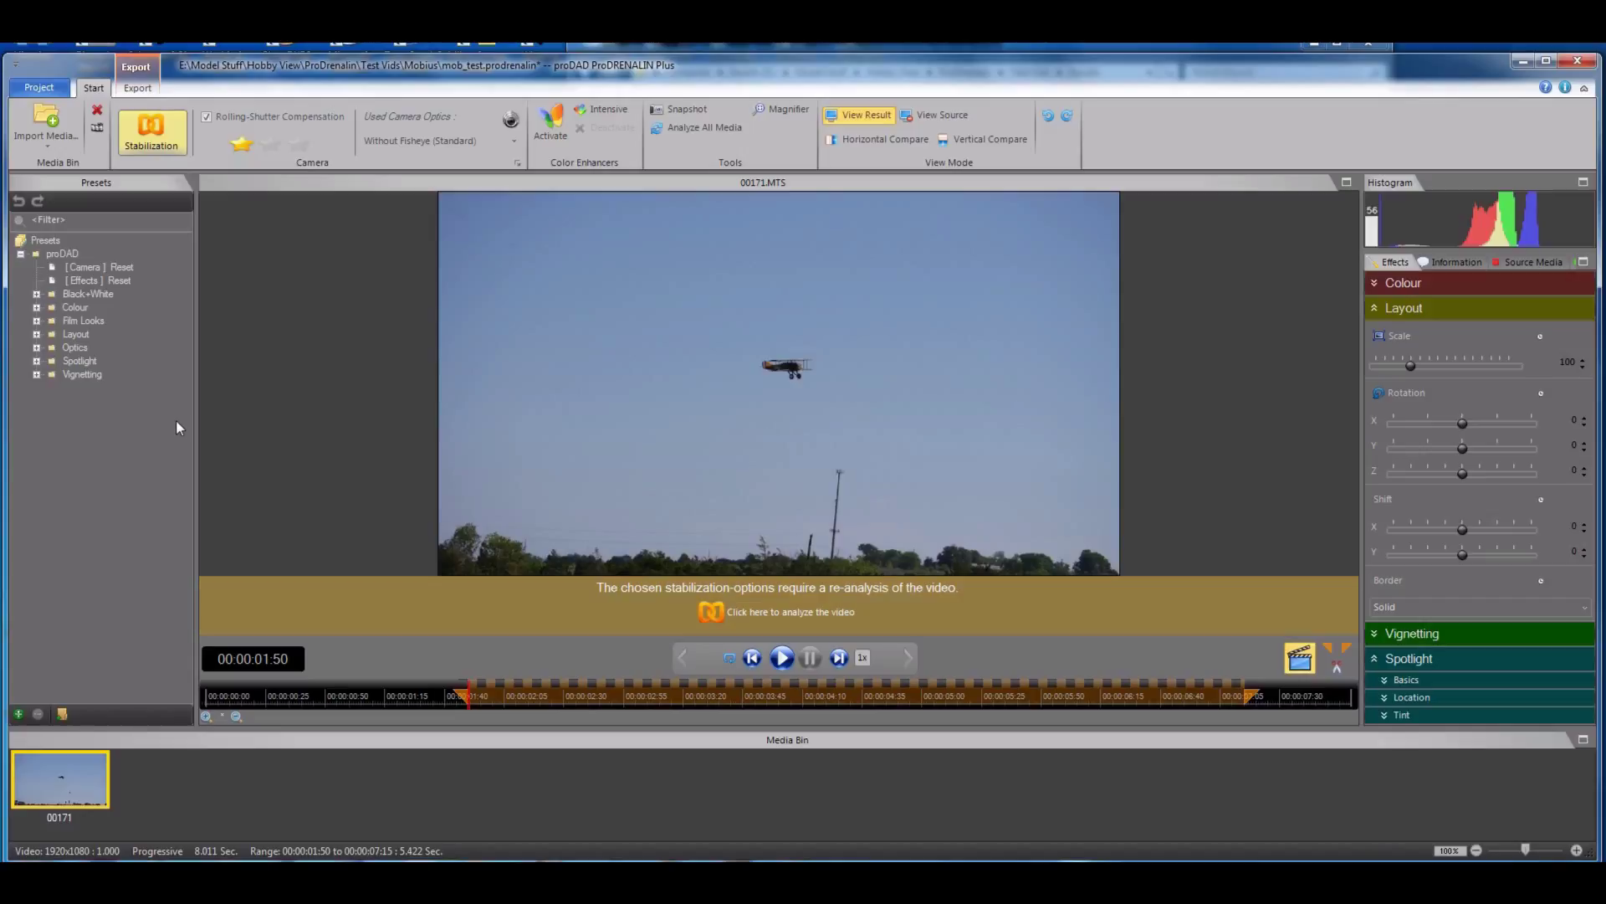
left_click(299, 146)
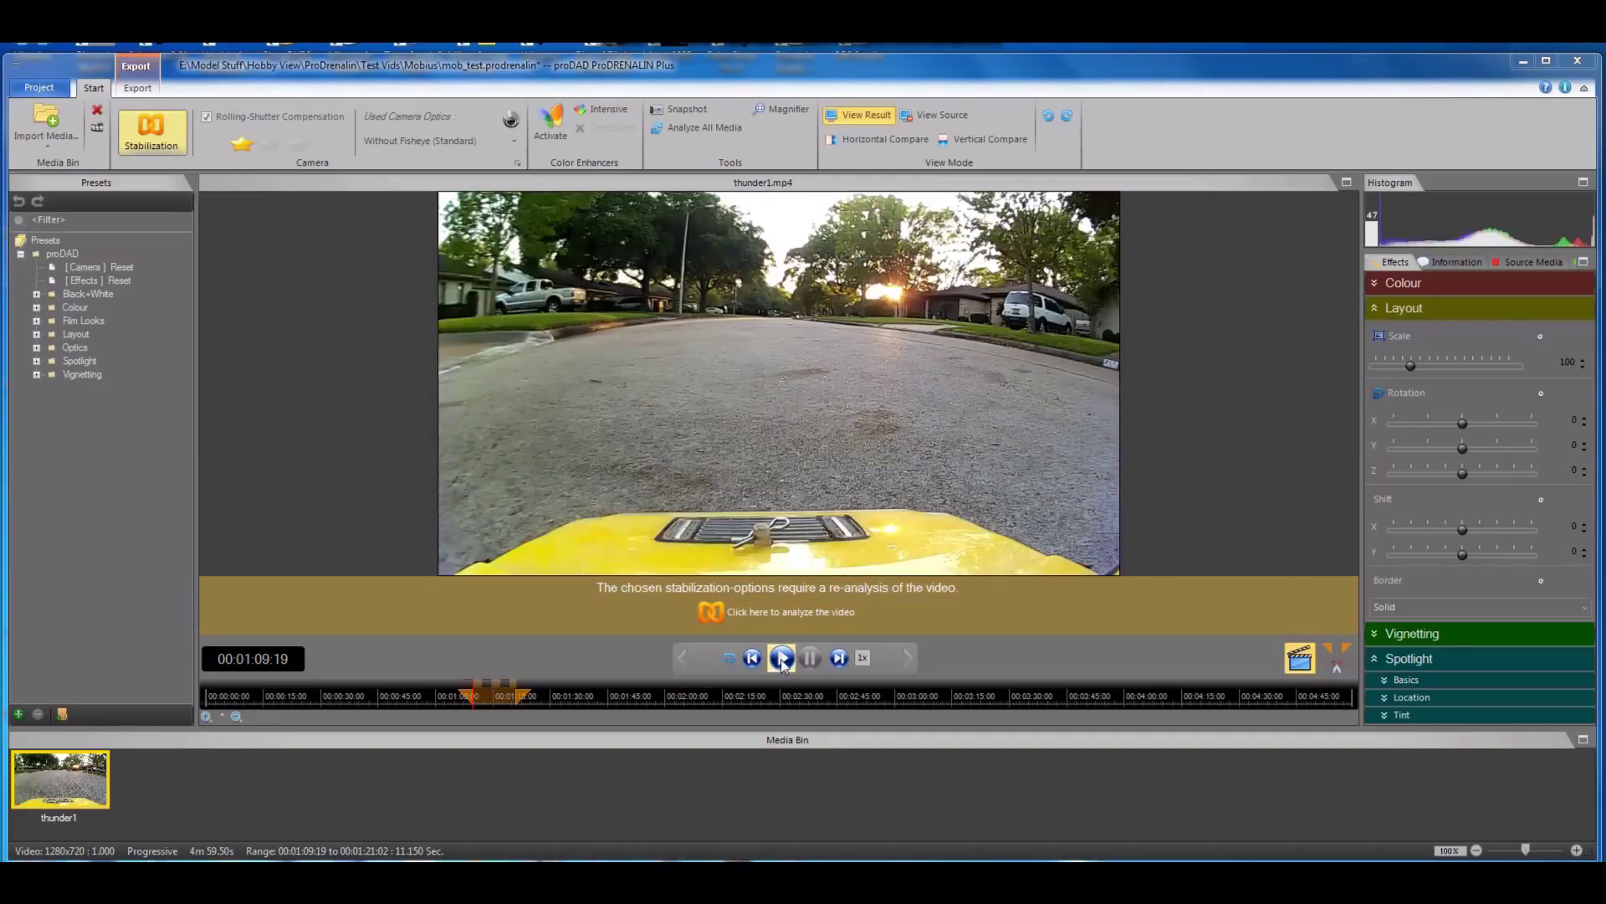
Play back thunder1.mp4 to preview it.
left_click(782, 659)
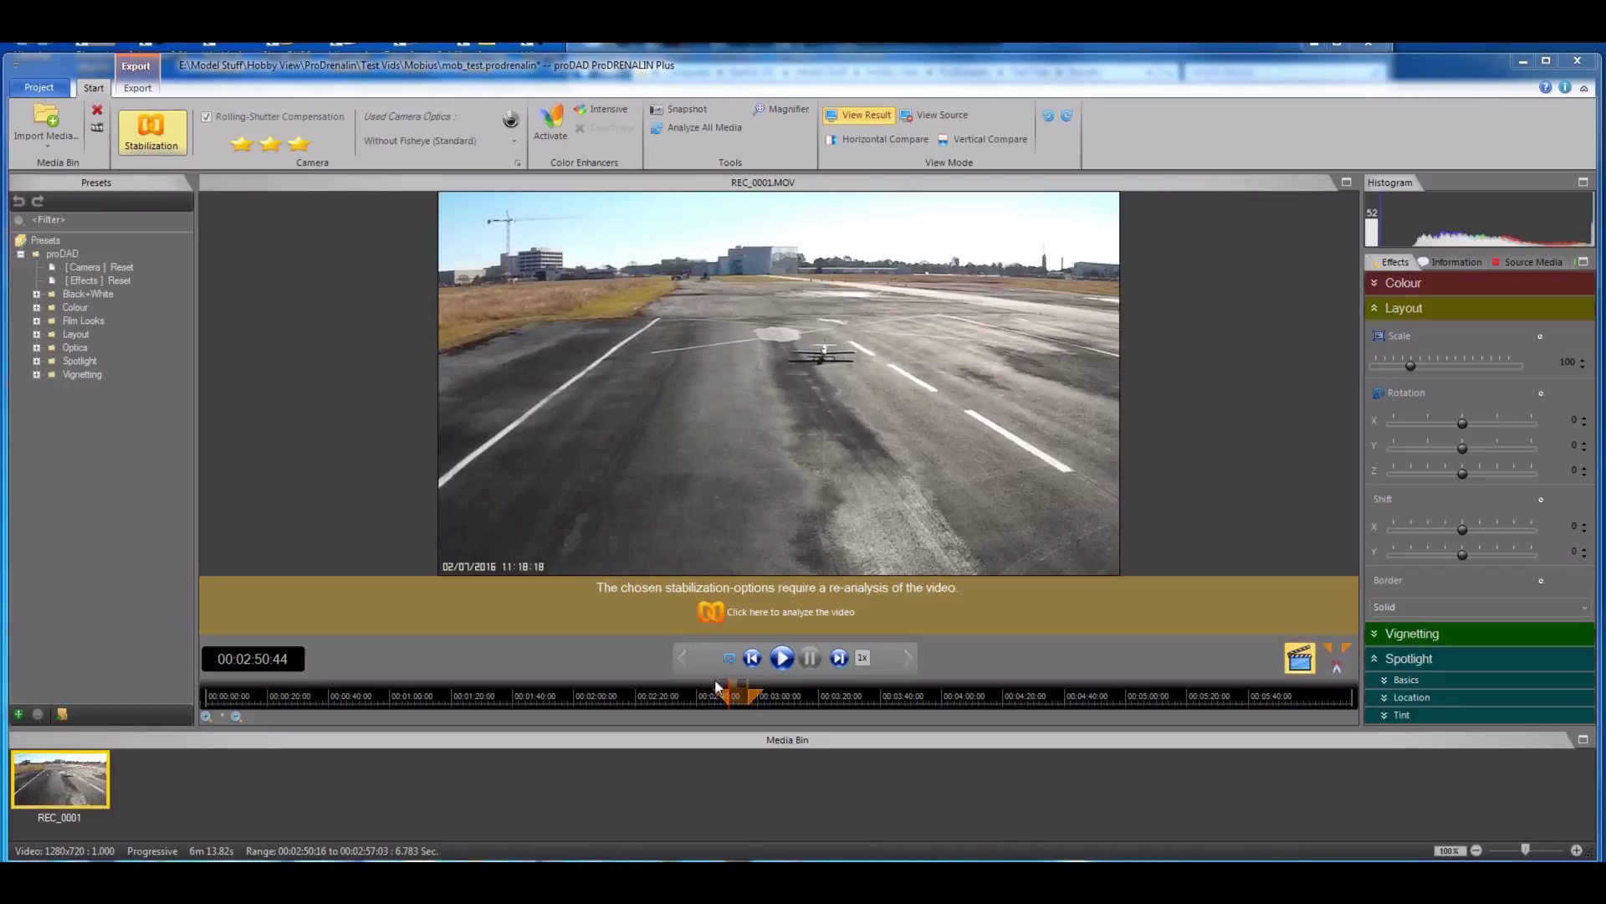
Play the runway clip, analyze it for stabilization, and play the stabilized result.
left_click(783, 659)
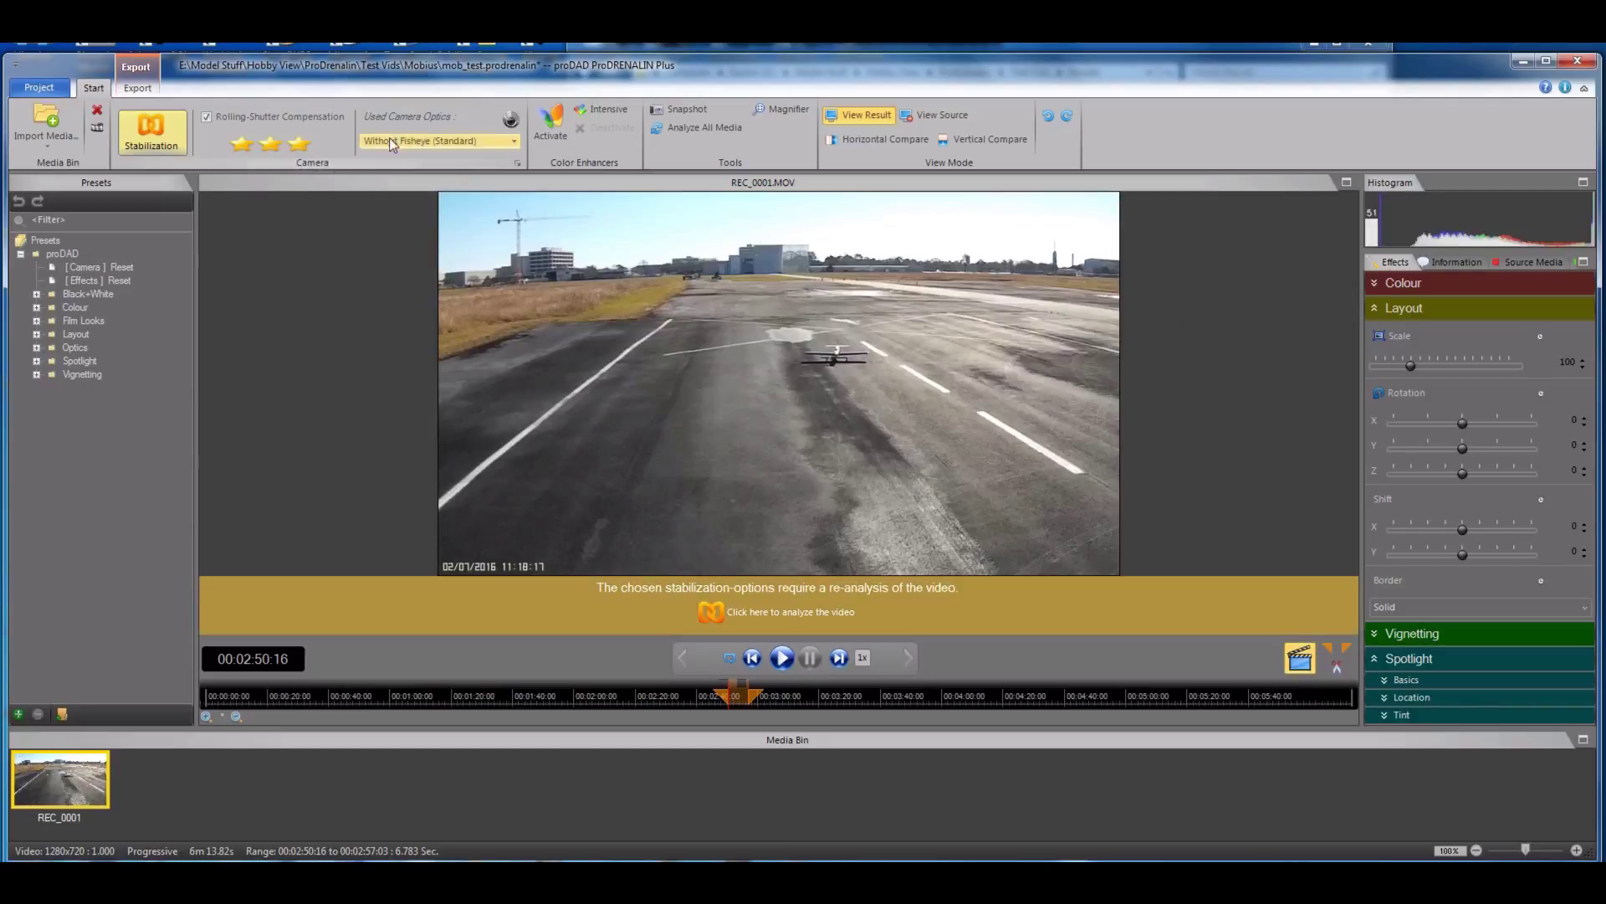
left_click(809, 615)
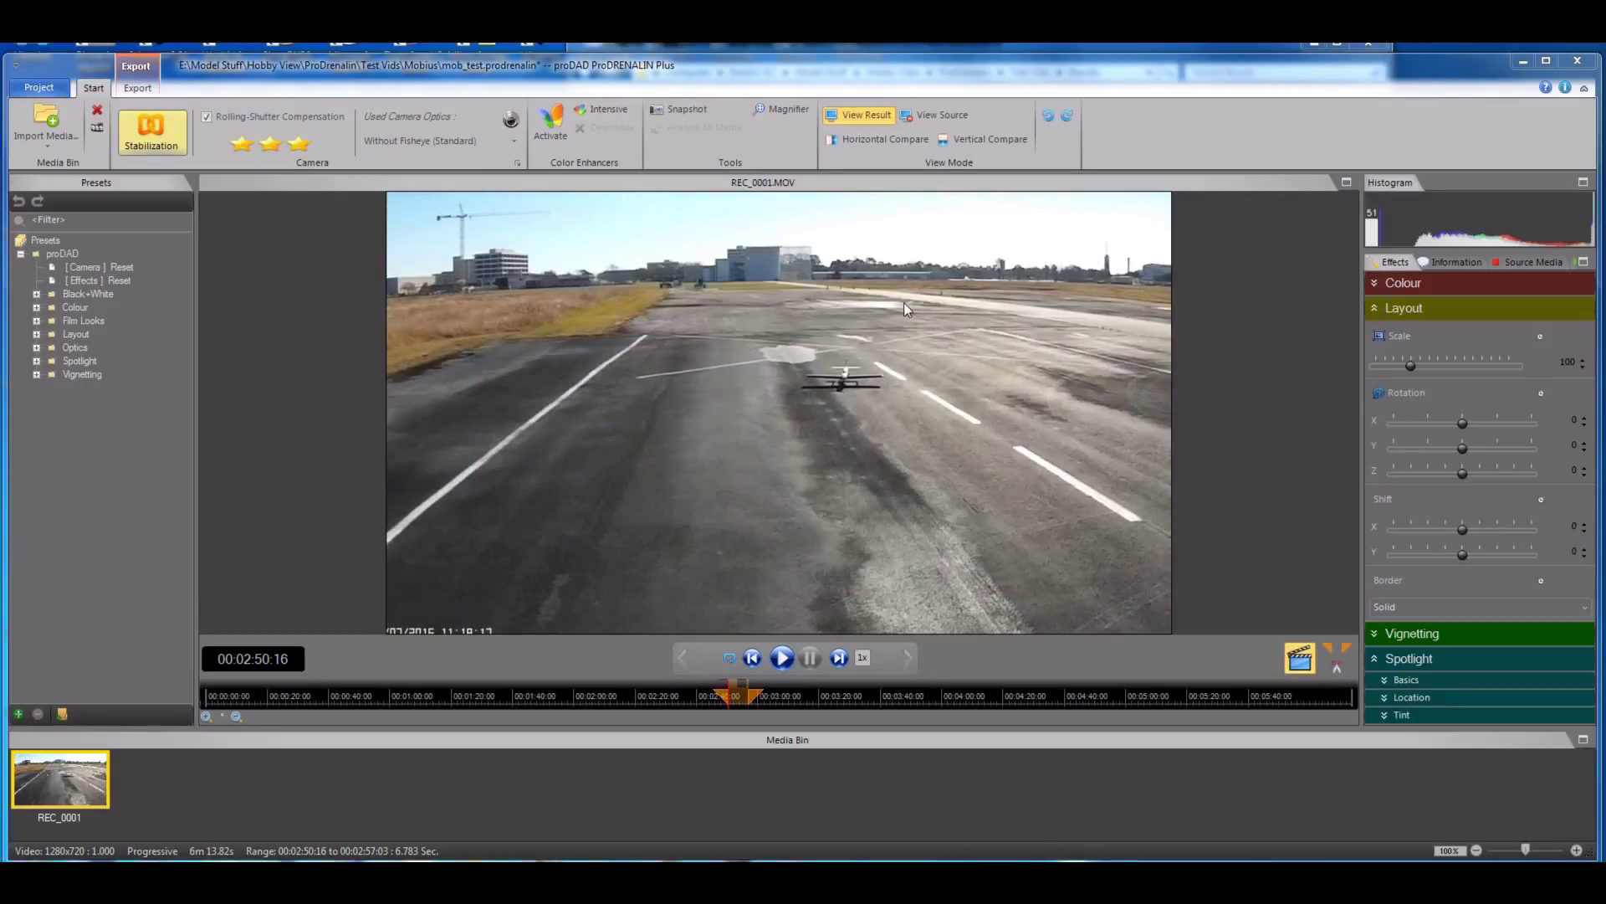
left_click(782, 658)
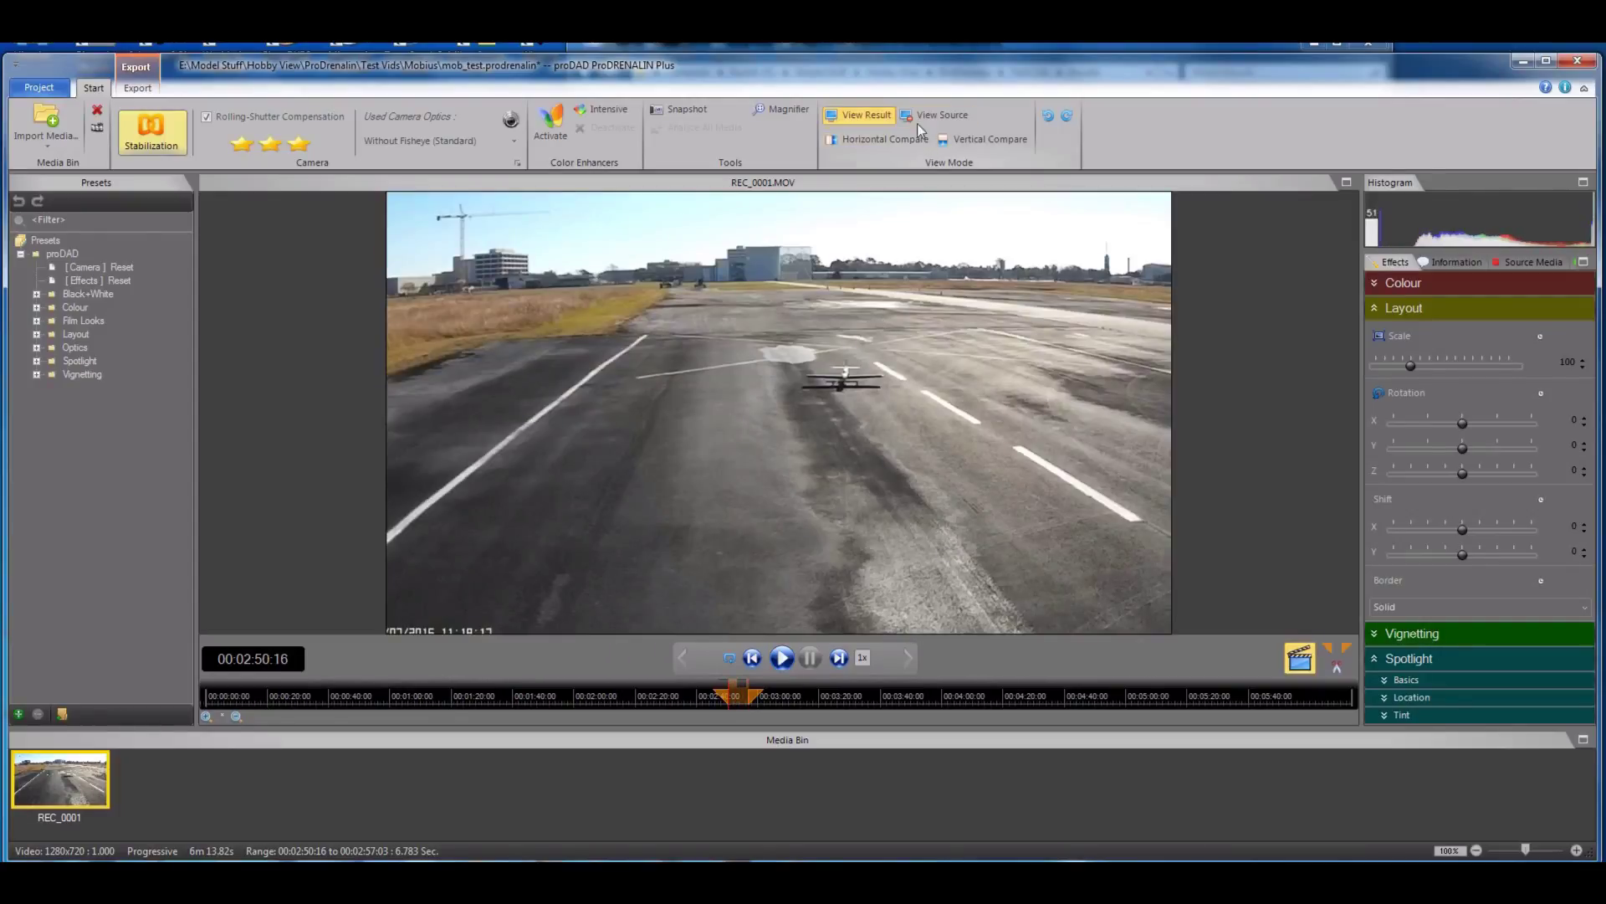
Play the original and stabilized runway side by side in Horizontal Compare, then replay View Result alone.
left_click(891, 139)
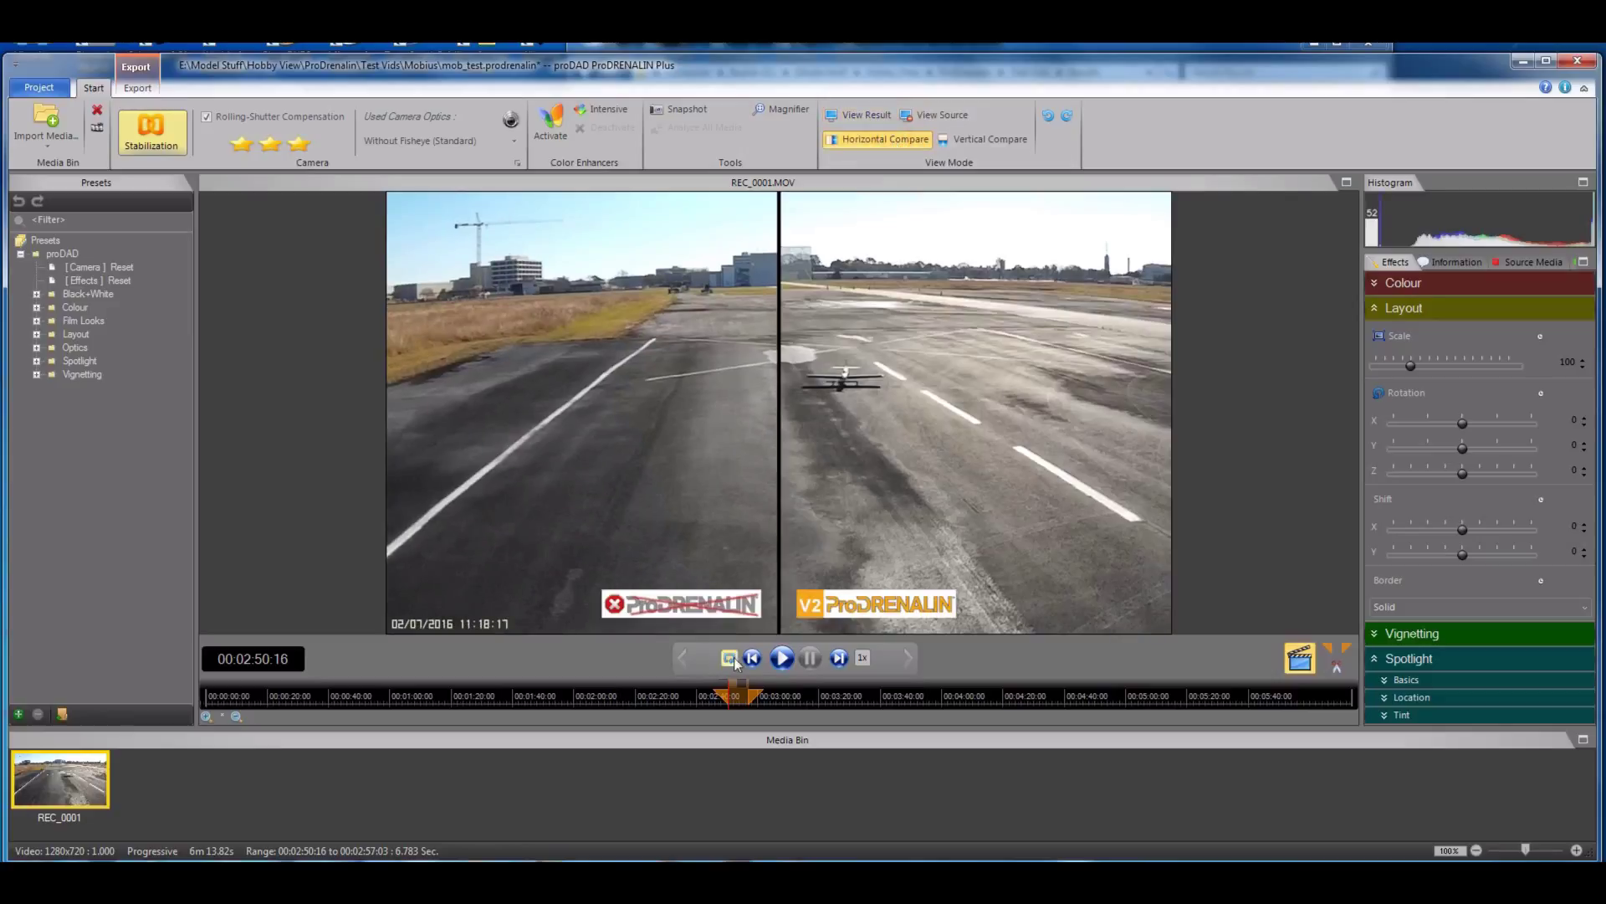
left_click(782, 660)
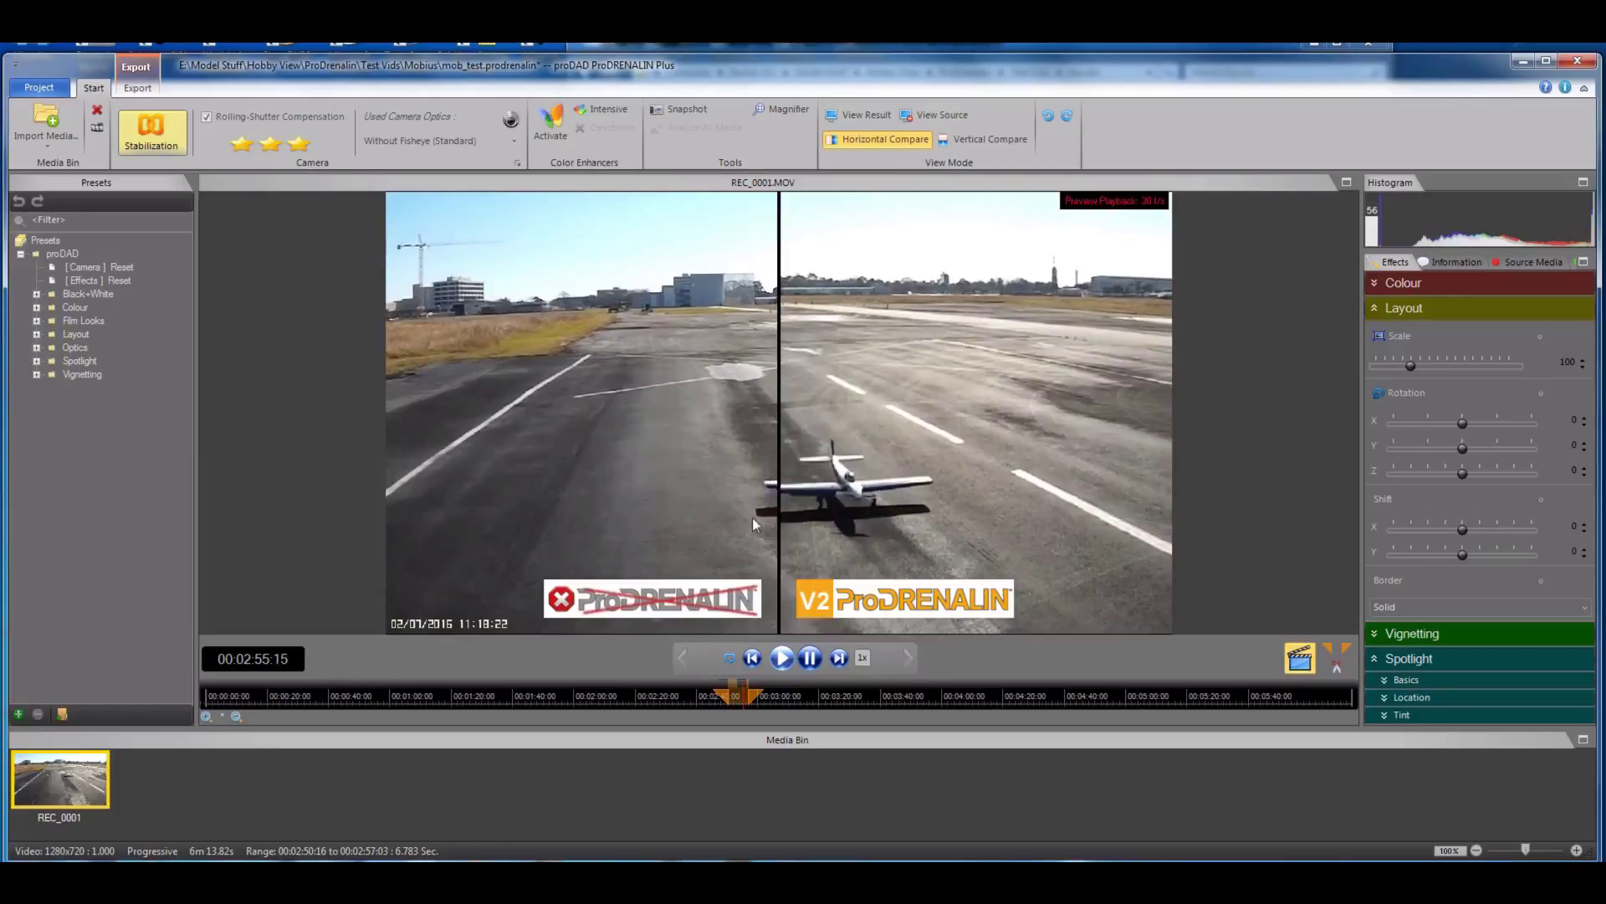
left_click(868, 115)
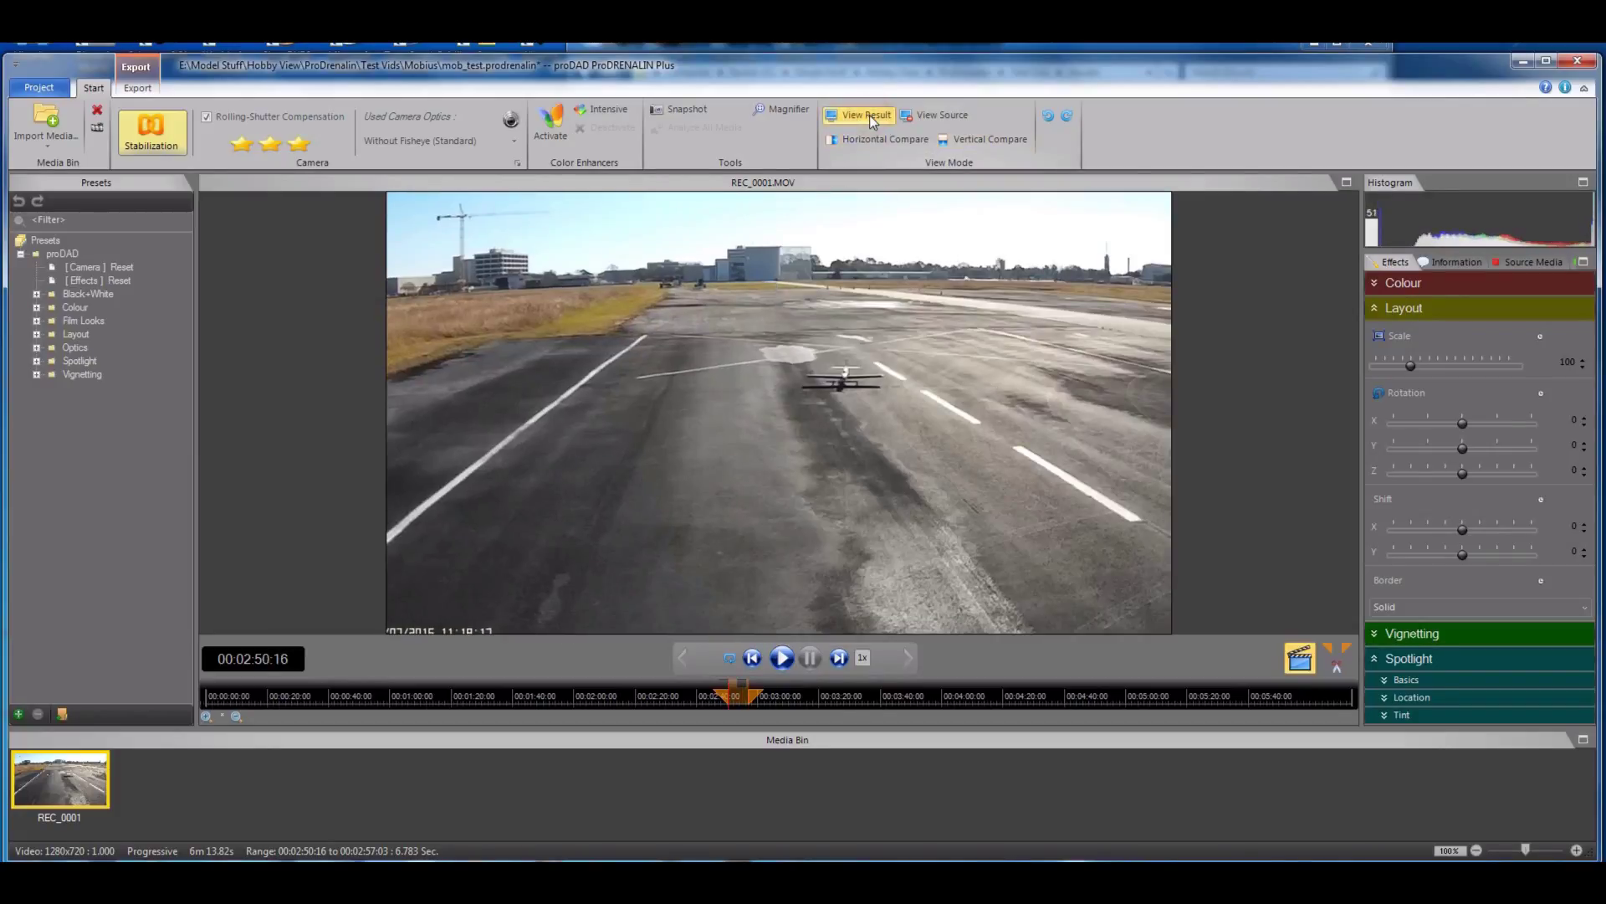
left_click(783, 660)
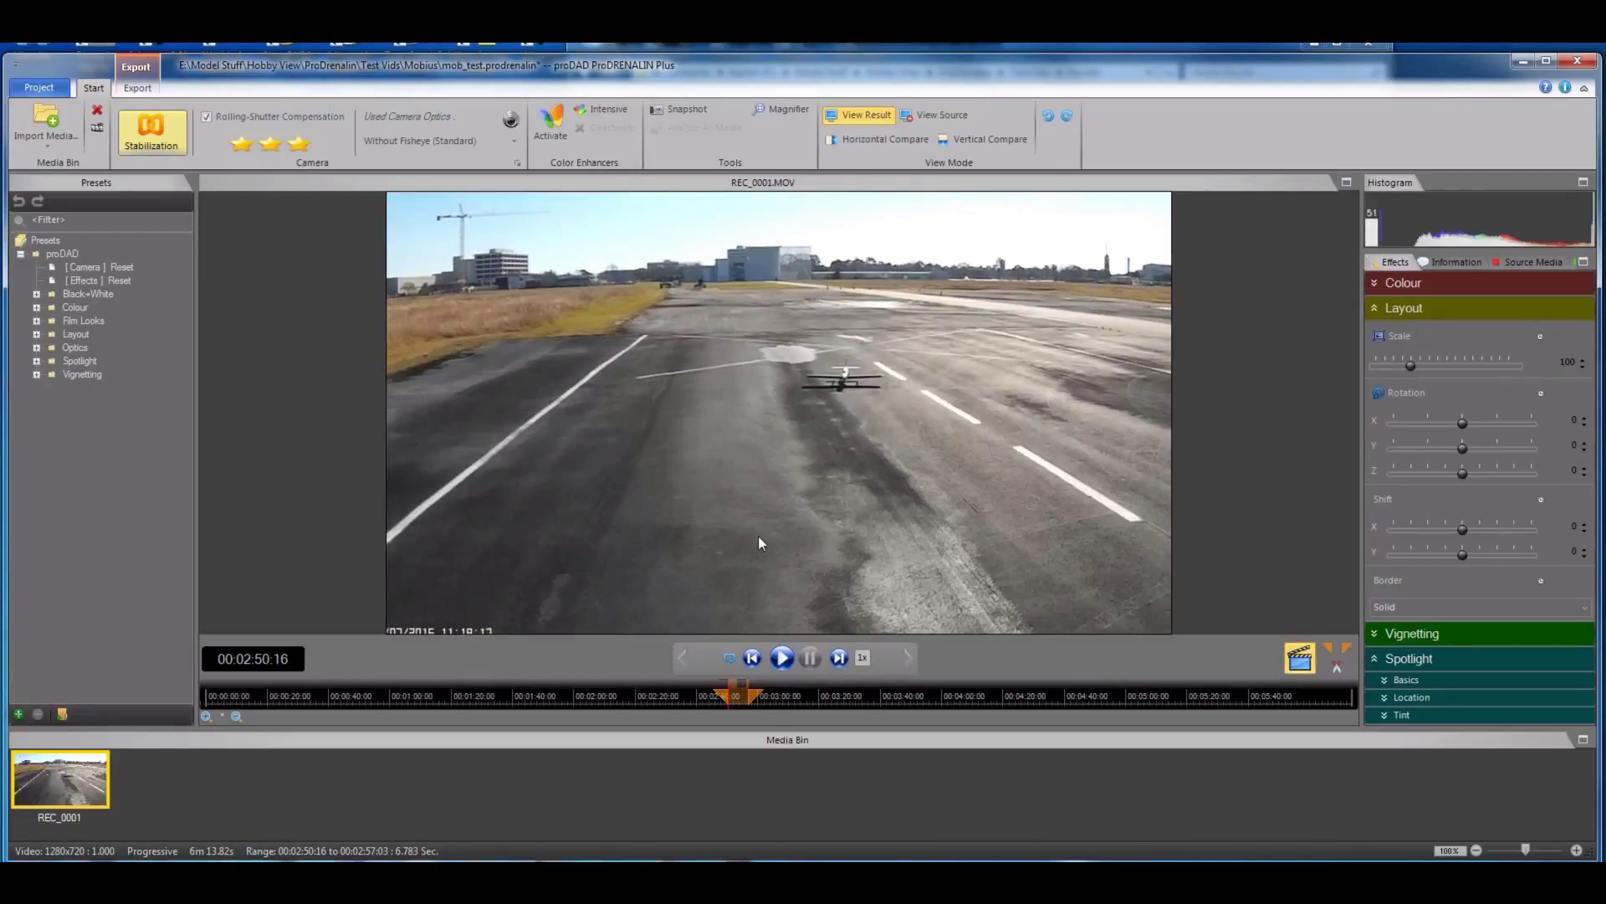
Zoom the runway clip to Layout Scale 107 and play it back.
left_click(1374, 308)
left_click(1375, 308)
mouse_move(1409, 366)
left_mouse_down()
mouse_move(1429, 360)
mouse_move(1412, 364)
left_mouse_up()
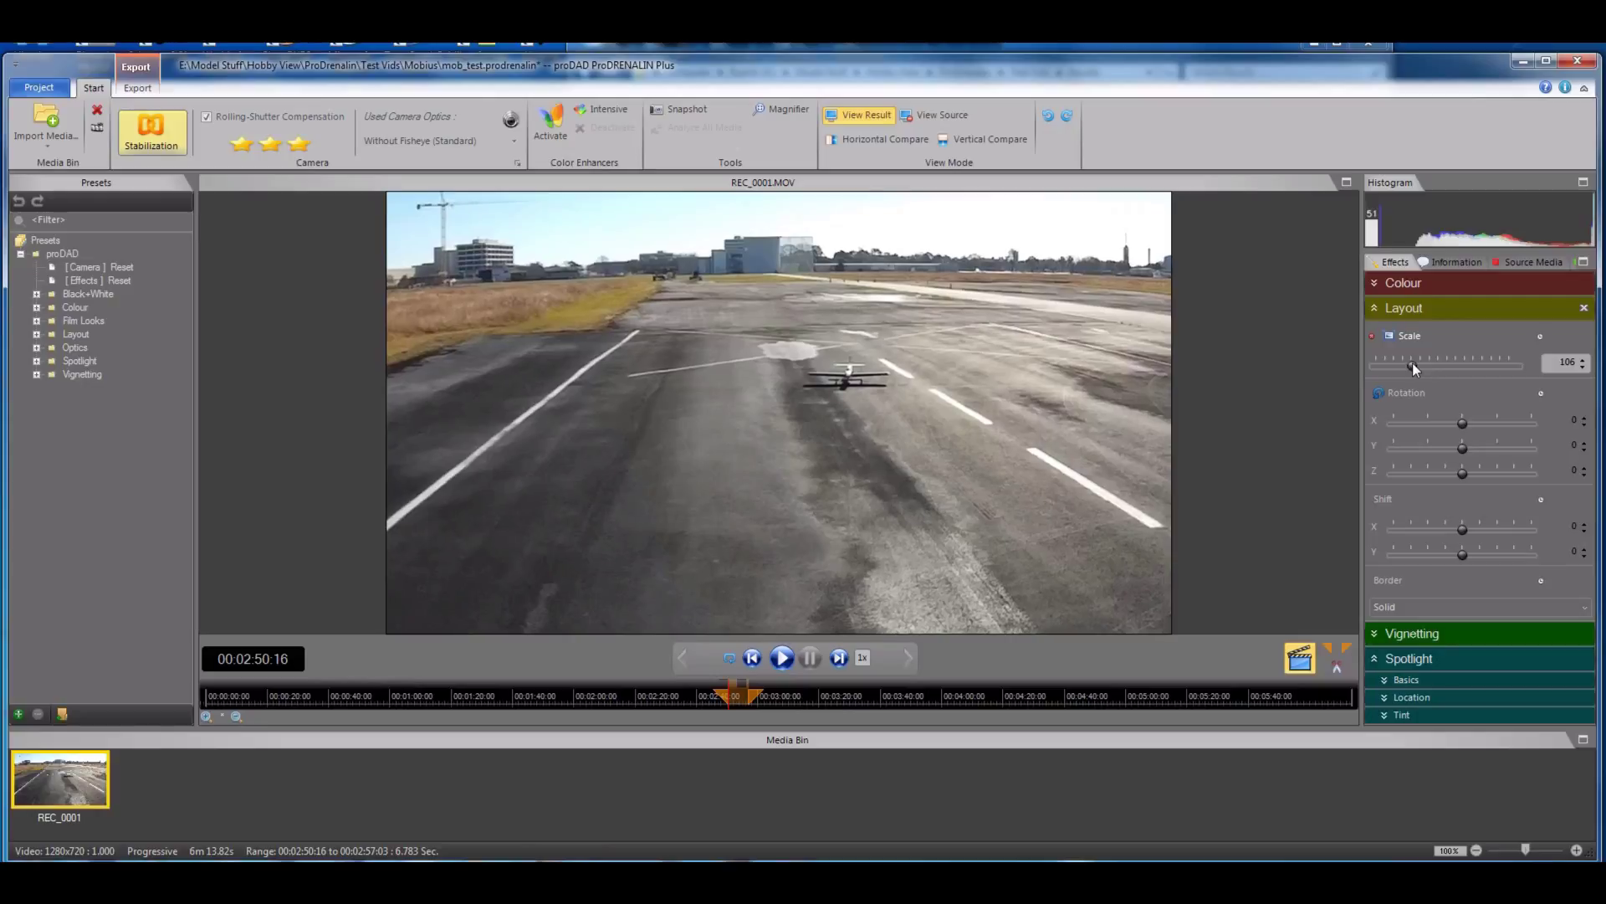
left_click(784, 658)
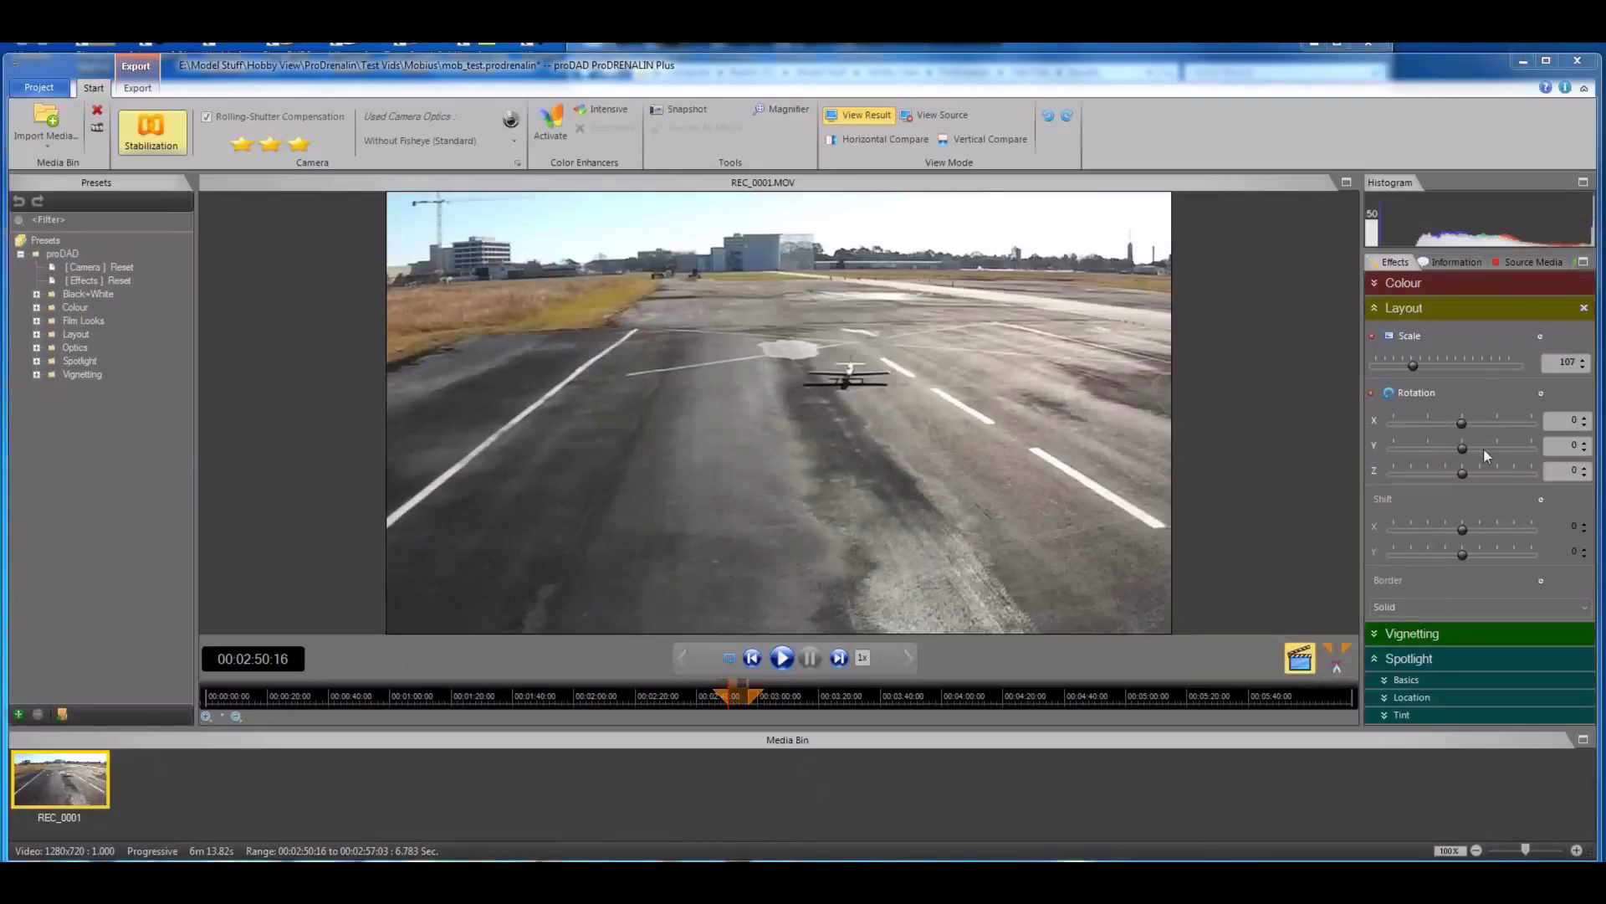
Tilt the runway frame on Rotation X, rotate on Z, shift it left, and fill the border with Reflect.
left_click_drag(1462, 424, 1462, 471)
mouse_move(1462, 529)
left_mouse_down()
mouse_move(1481, 529)
mouse_move(1462, 531)
left_mouse_up()
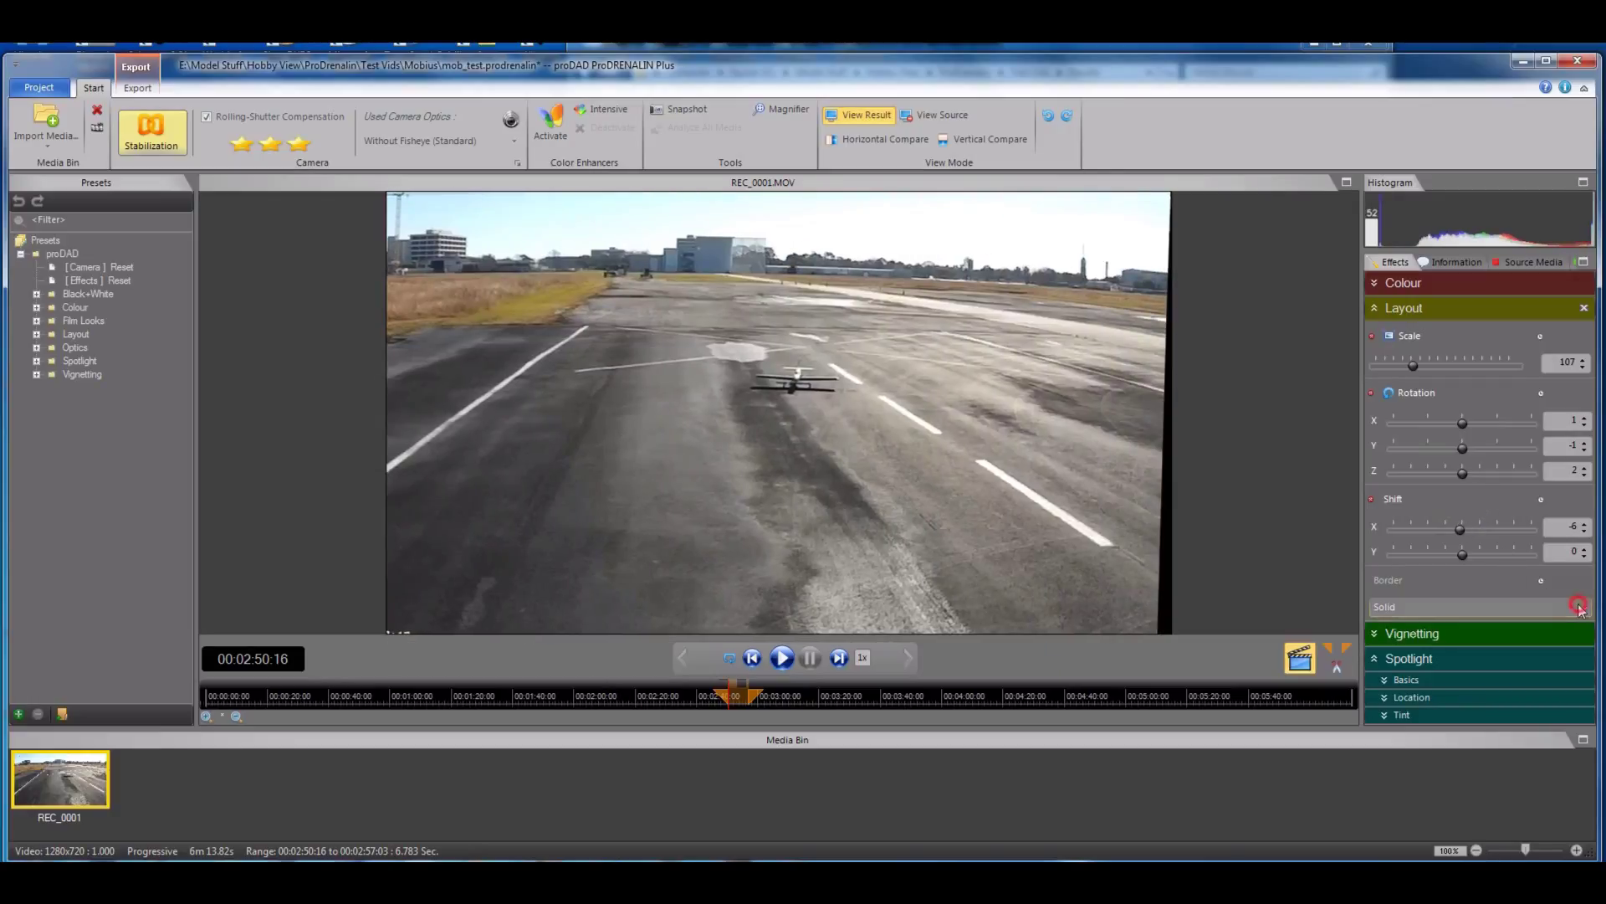
left_click(1434, 655)
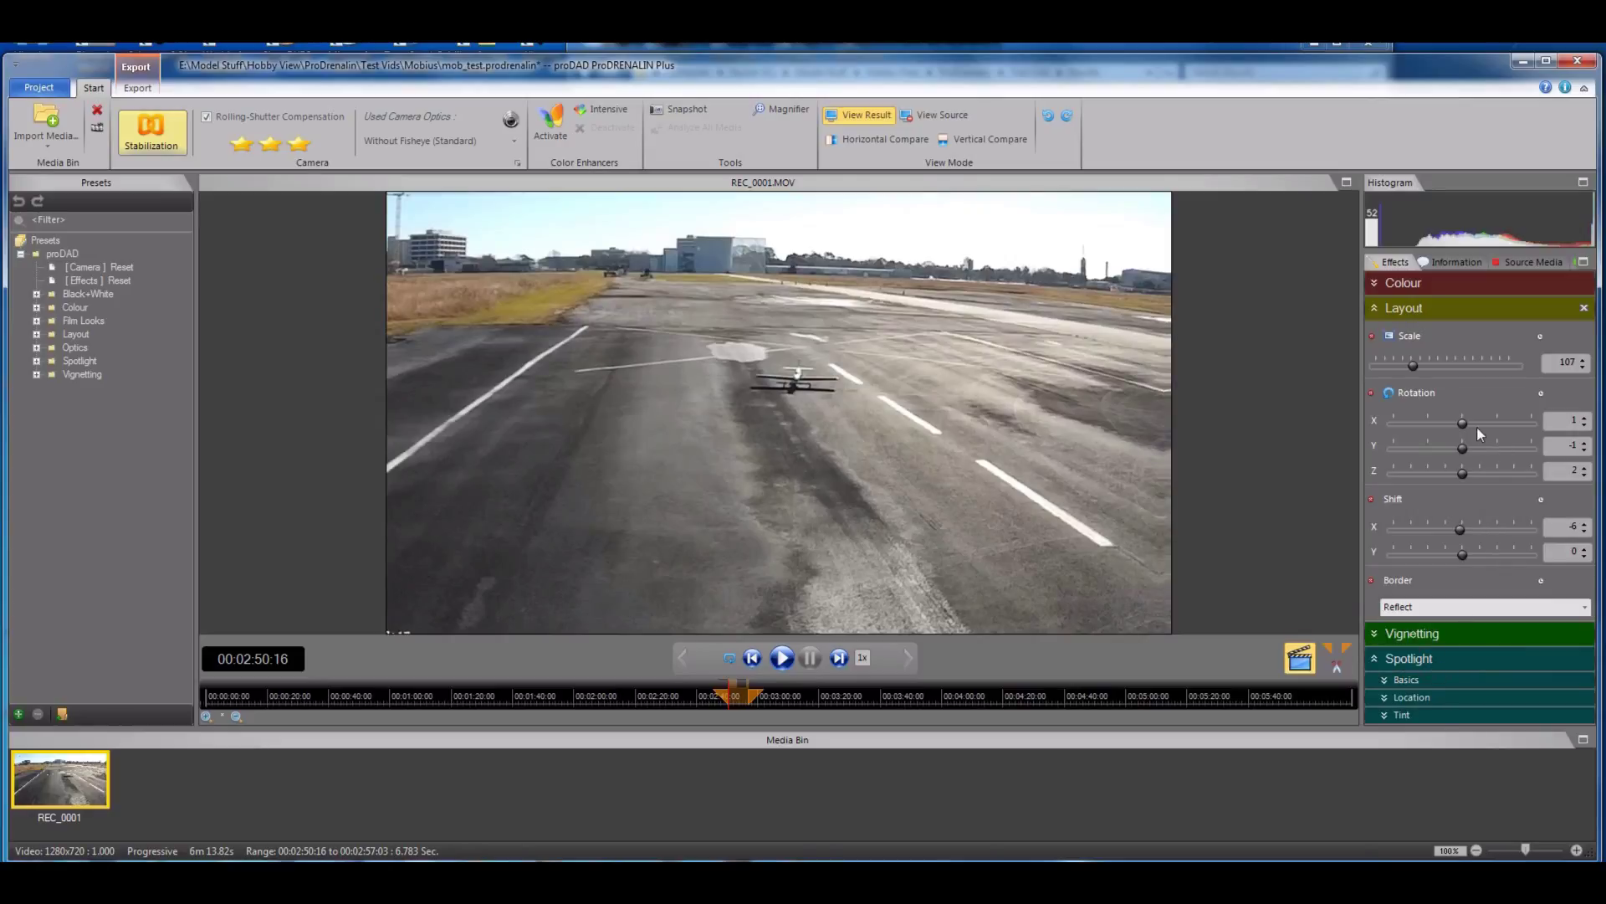
Tilt the frame strongly on Rotation X, play it, and switch the border fill to Replicate.
left_click_drag(1463, 424, 1499, 420)
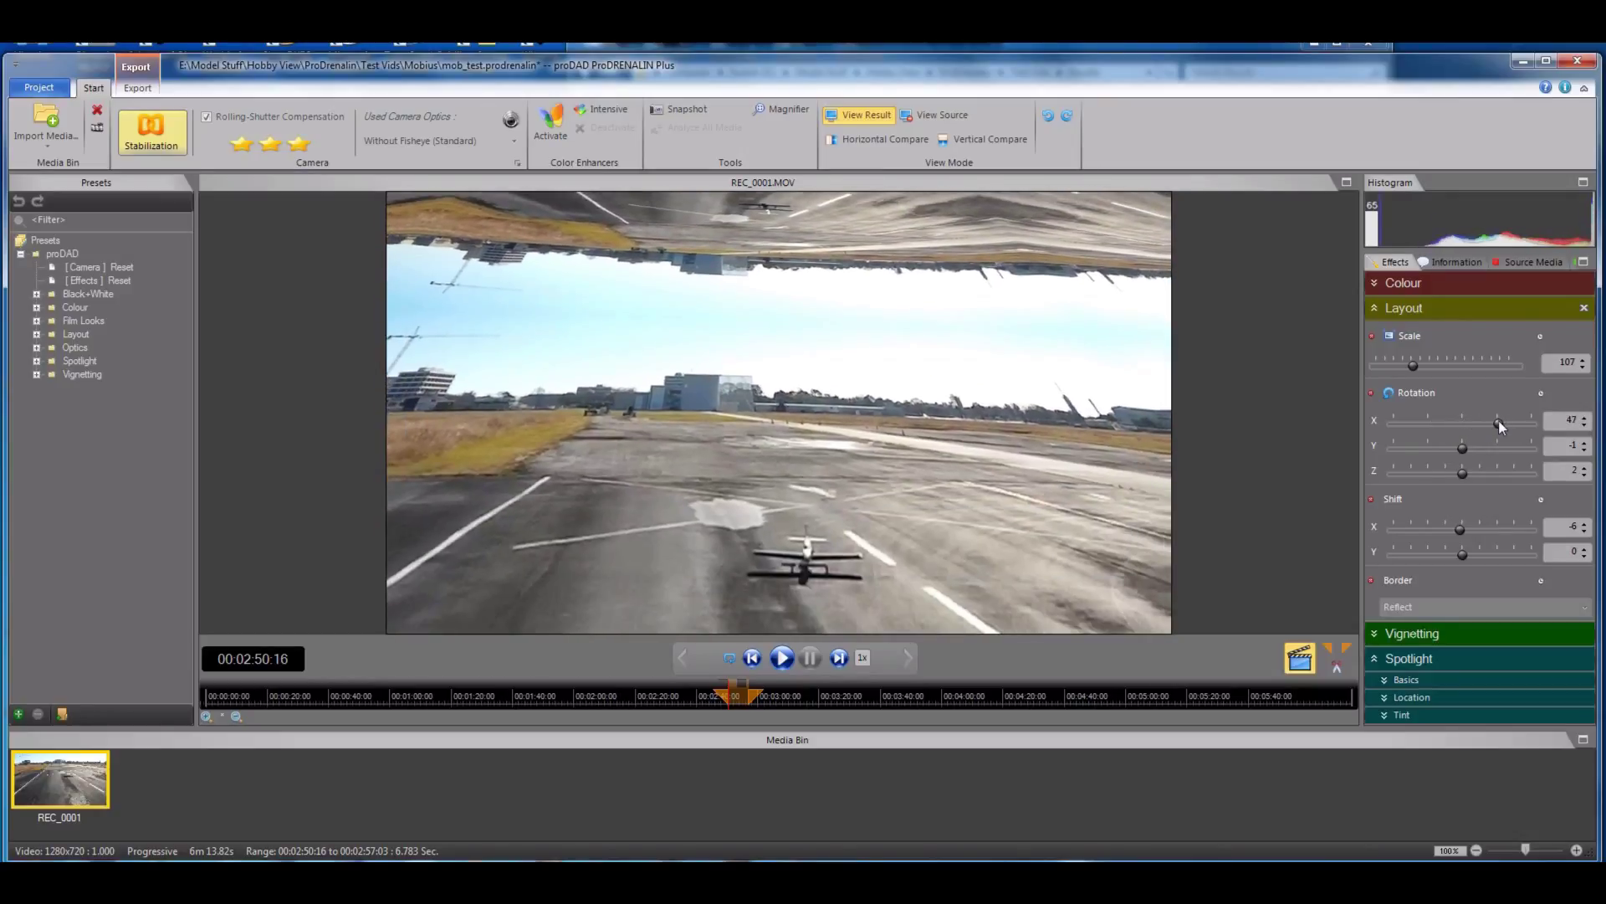
left_click(782, 659)
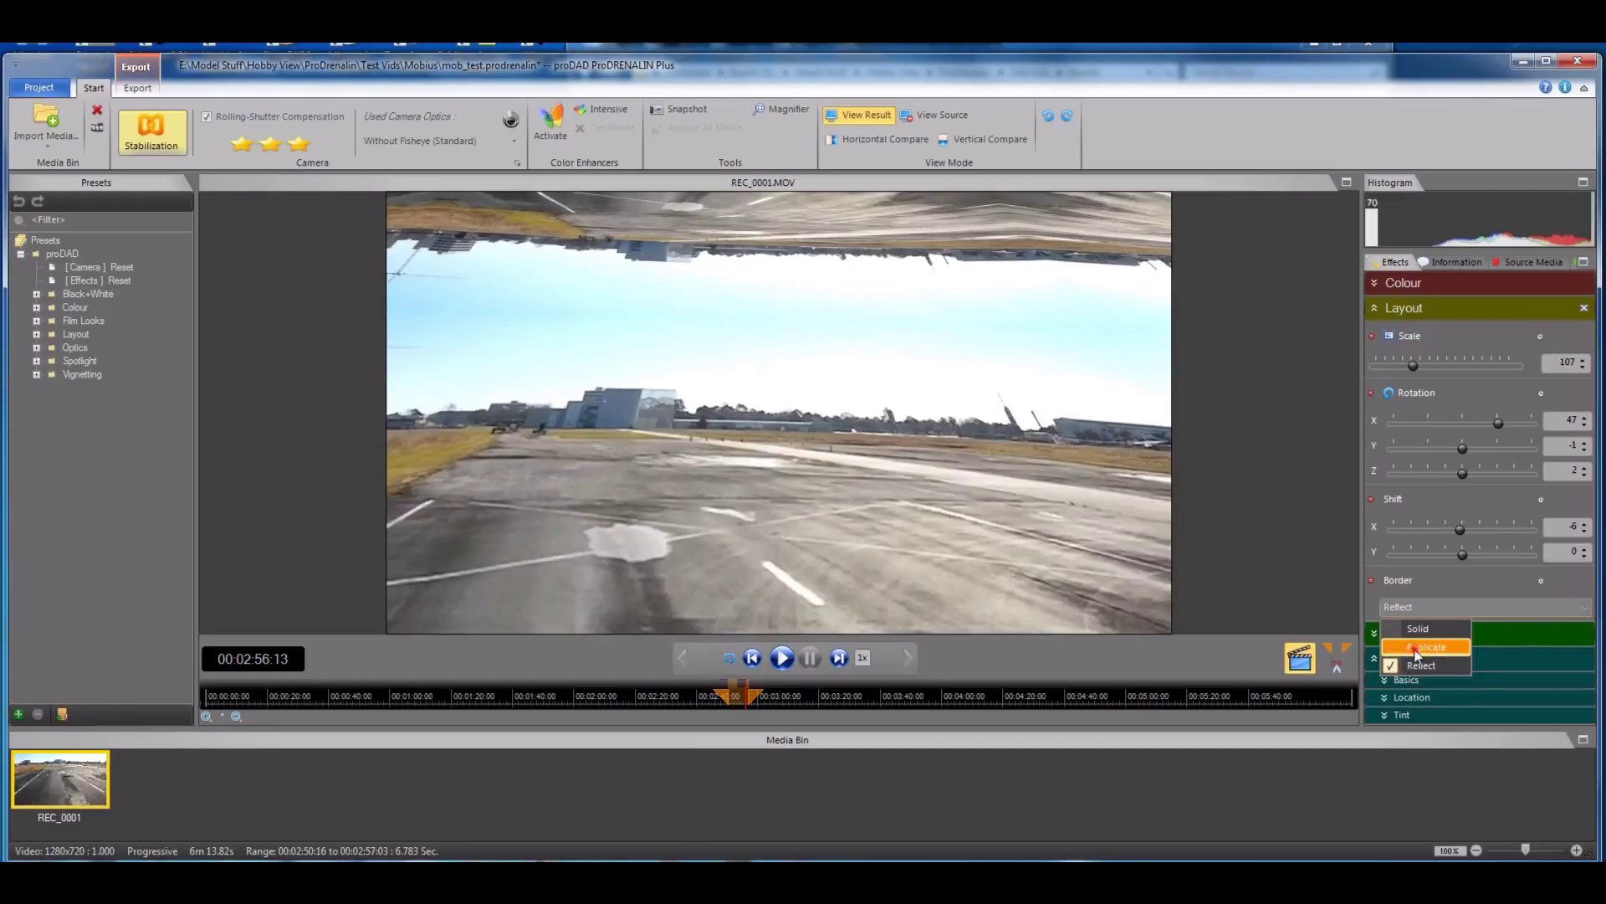
left_click(1416, 647)
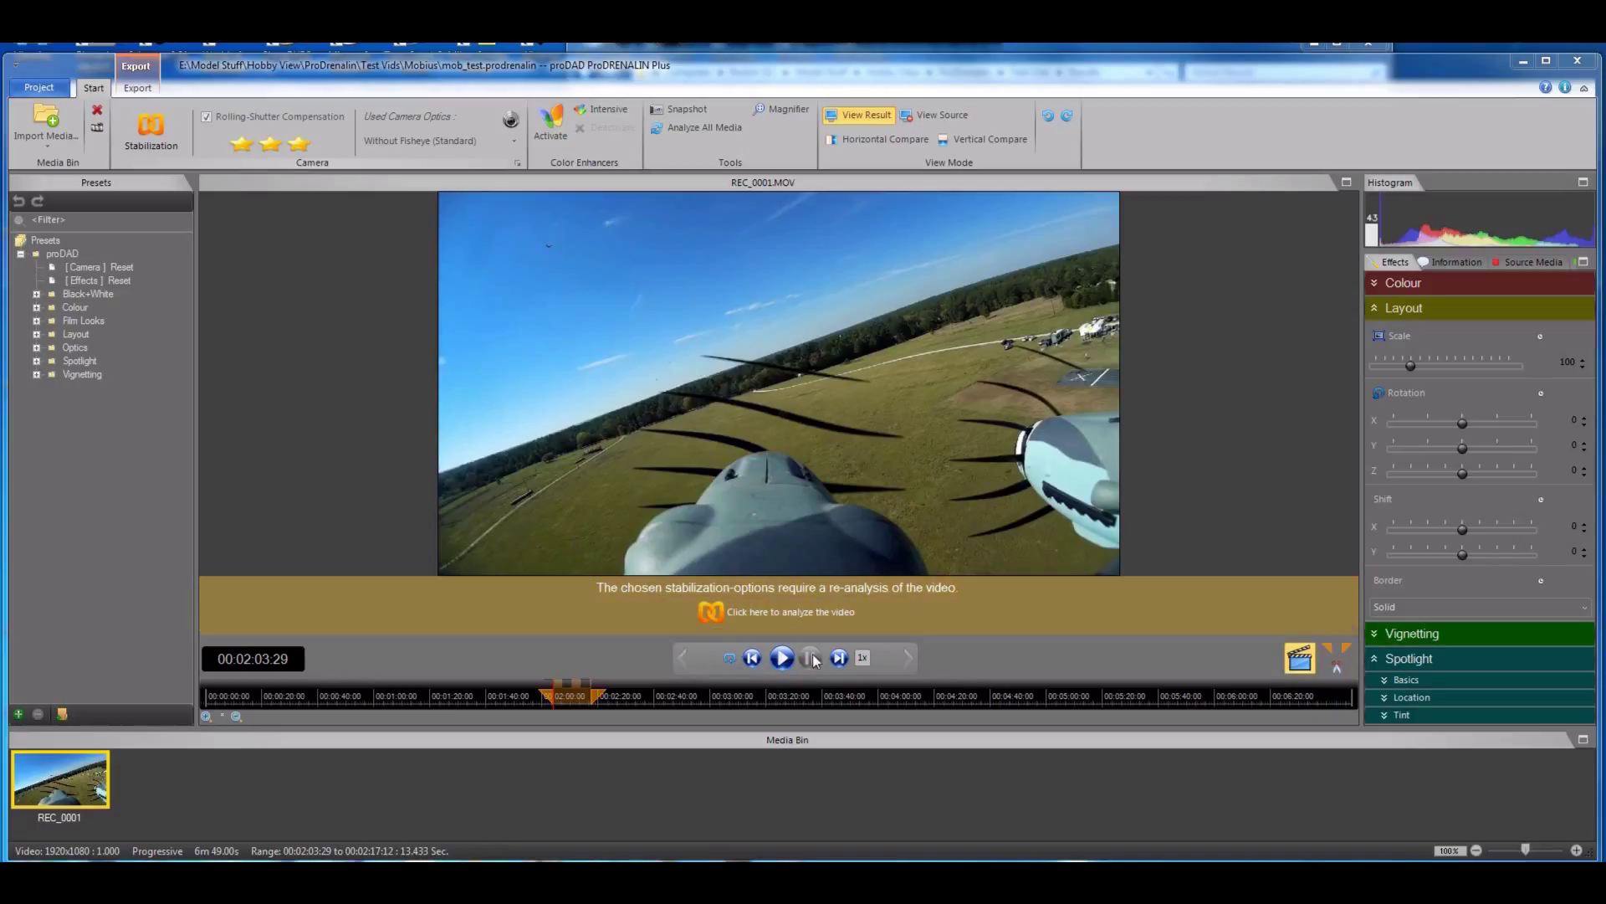
Preview the grass-field flight clip and set its correction intensity to three stars.
left_click(782, 658)
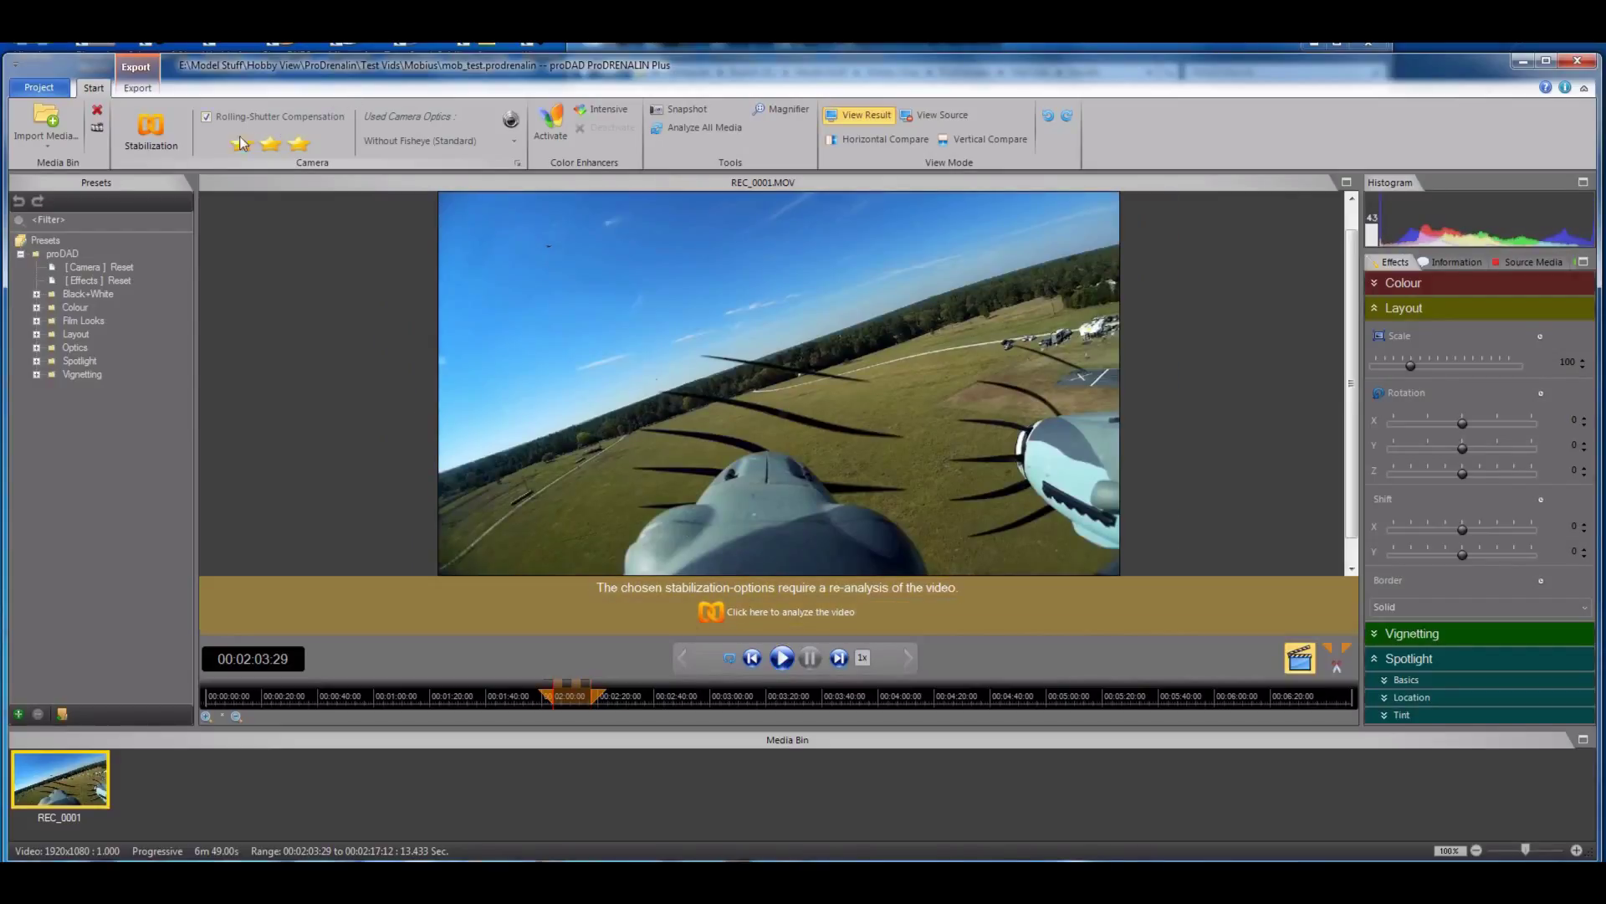
left_click(300, 147)
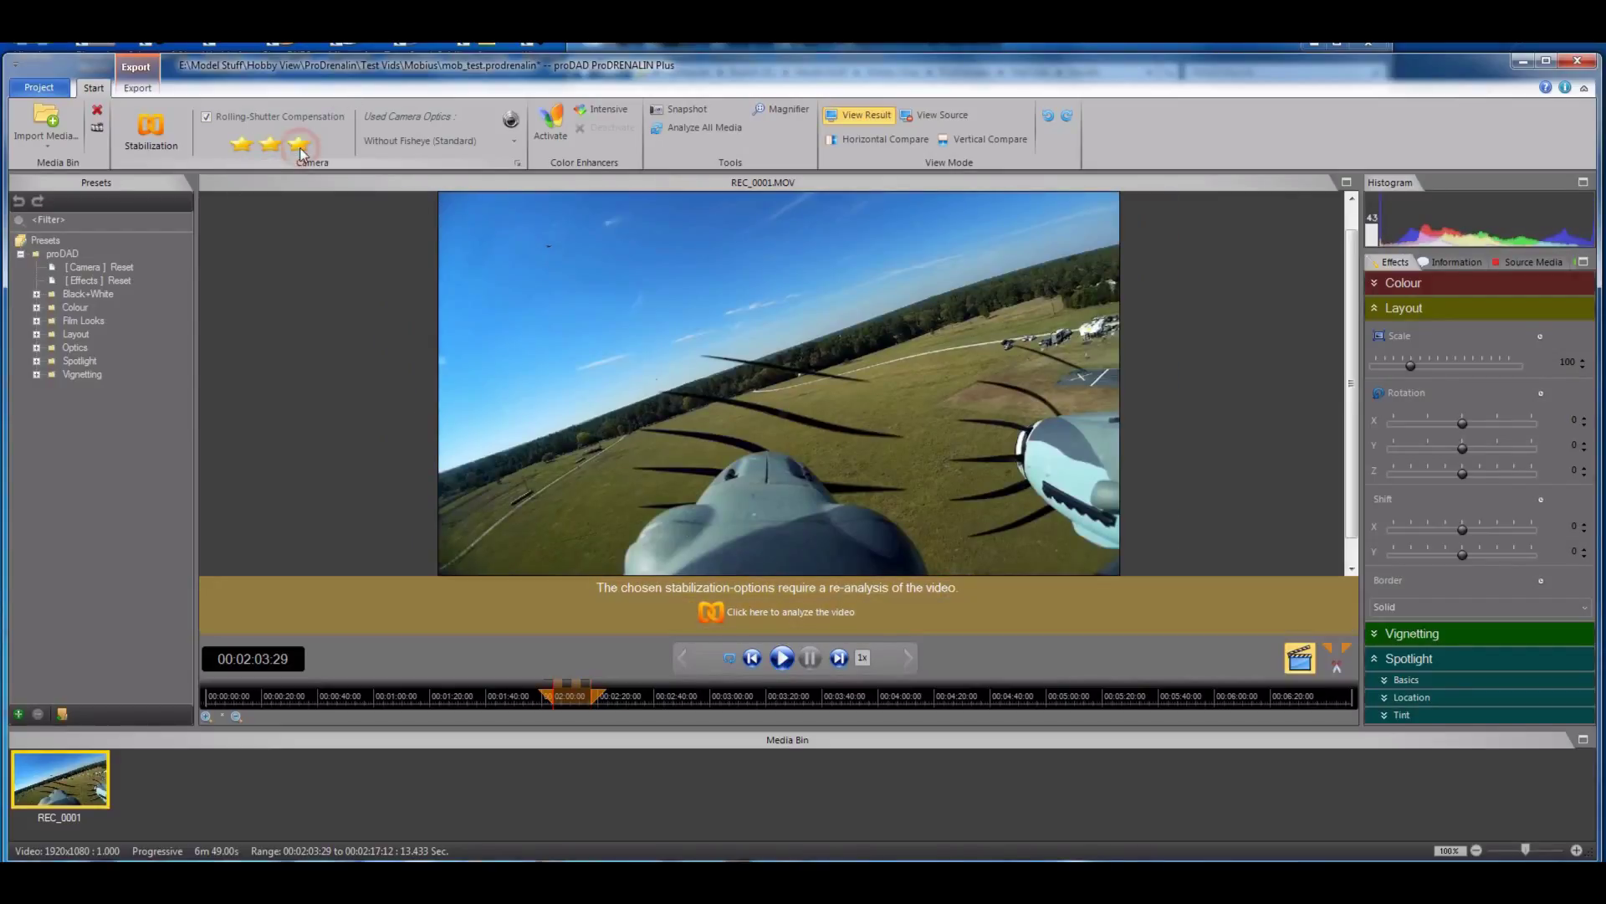
Choose Mobius Lens-B Wide from the Mobius group of Used Camera Optics.
left_click(516, 143)
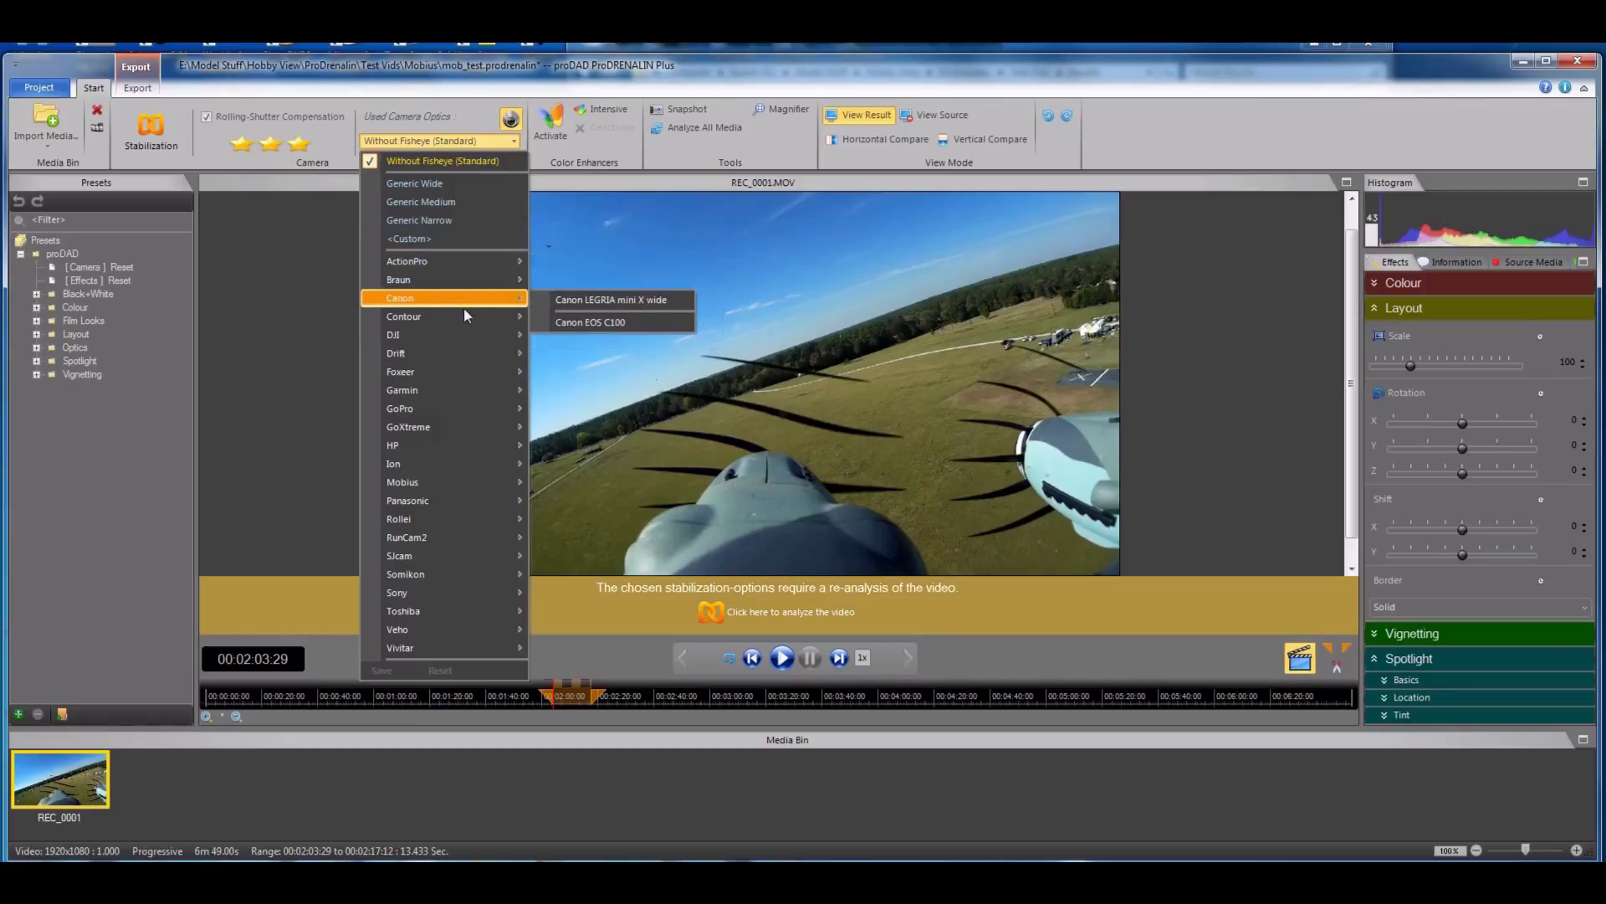
mouse_move(462, 354)
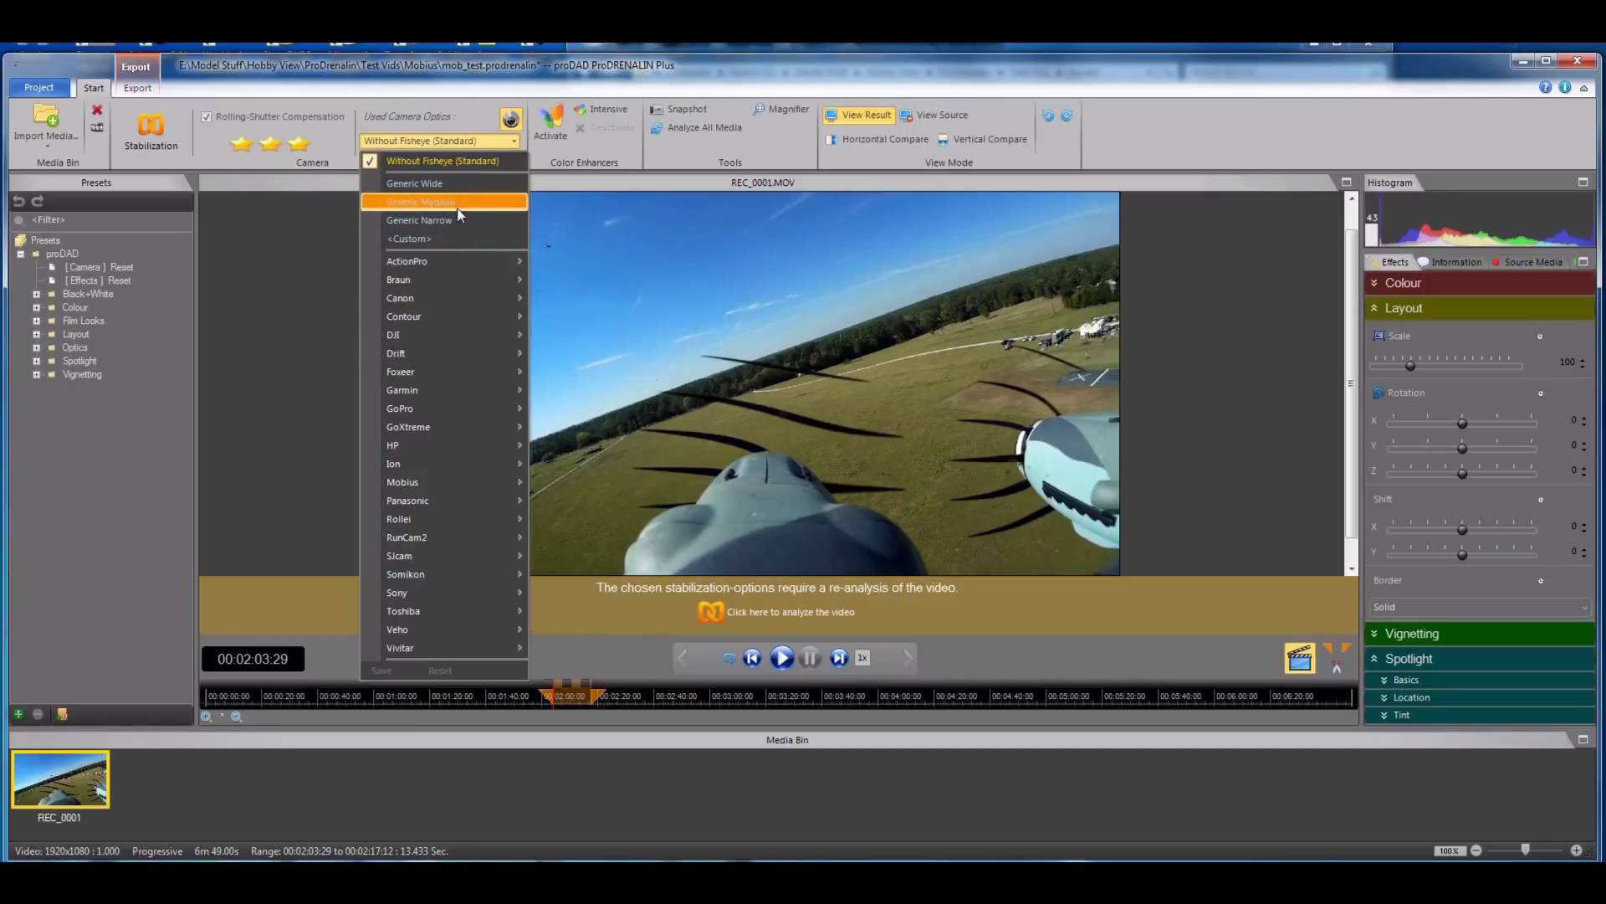
mouse_move(449, 284)
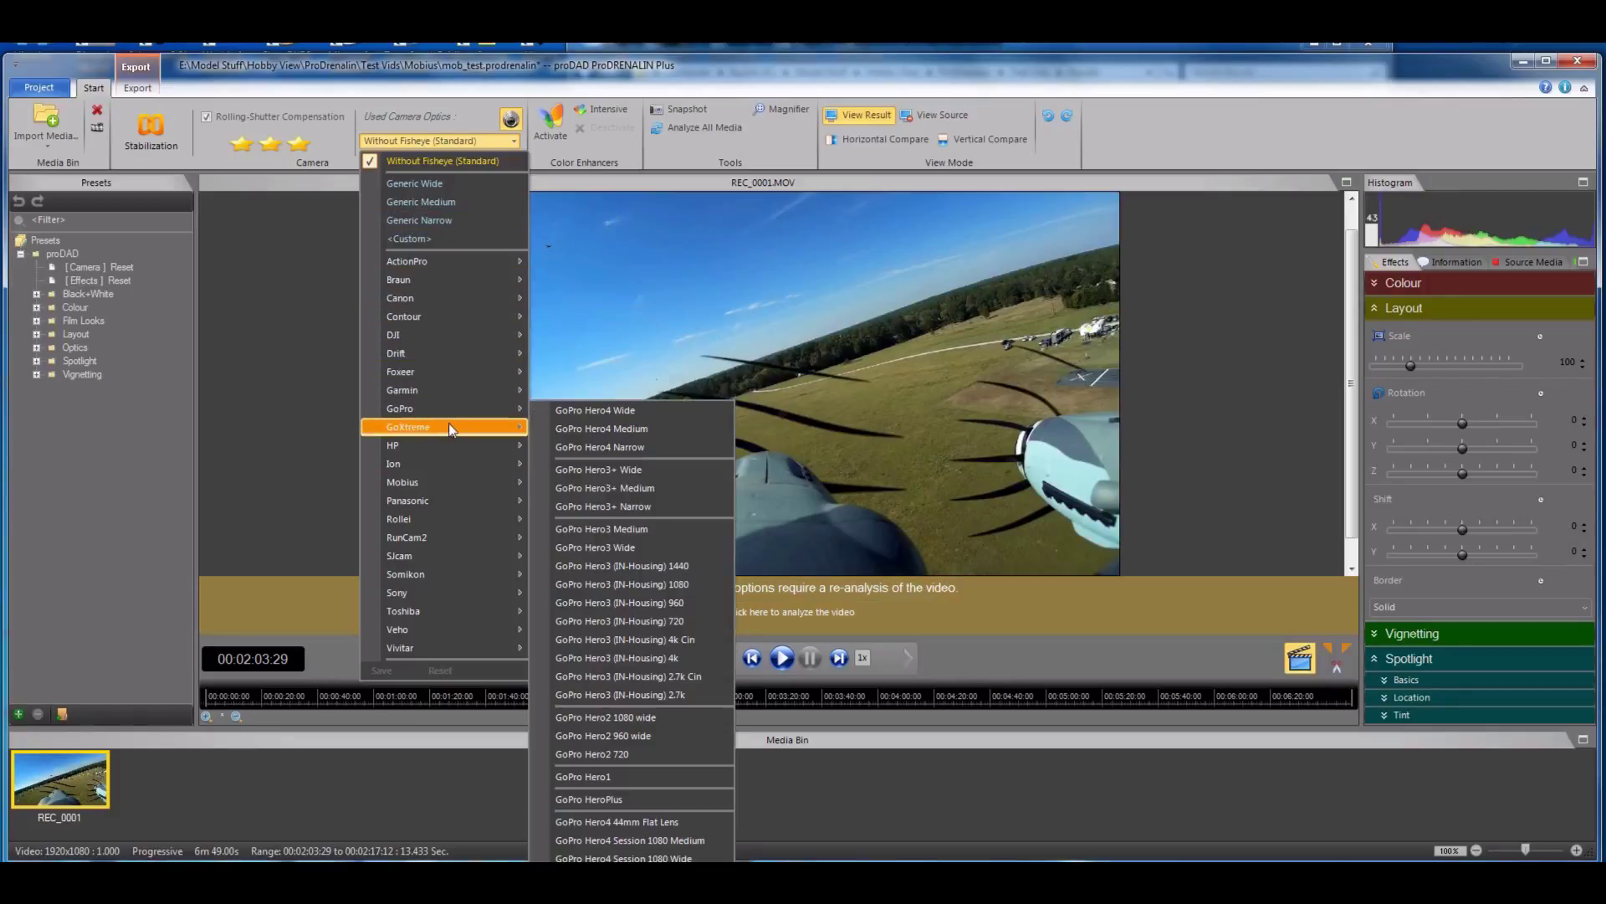
mouse_move(450, 452)
mouse_move(443, 485)
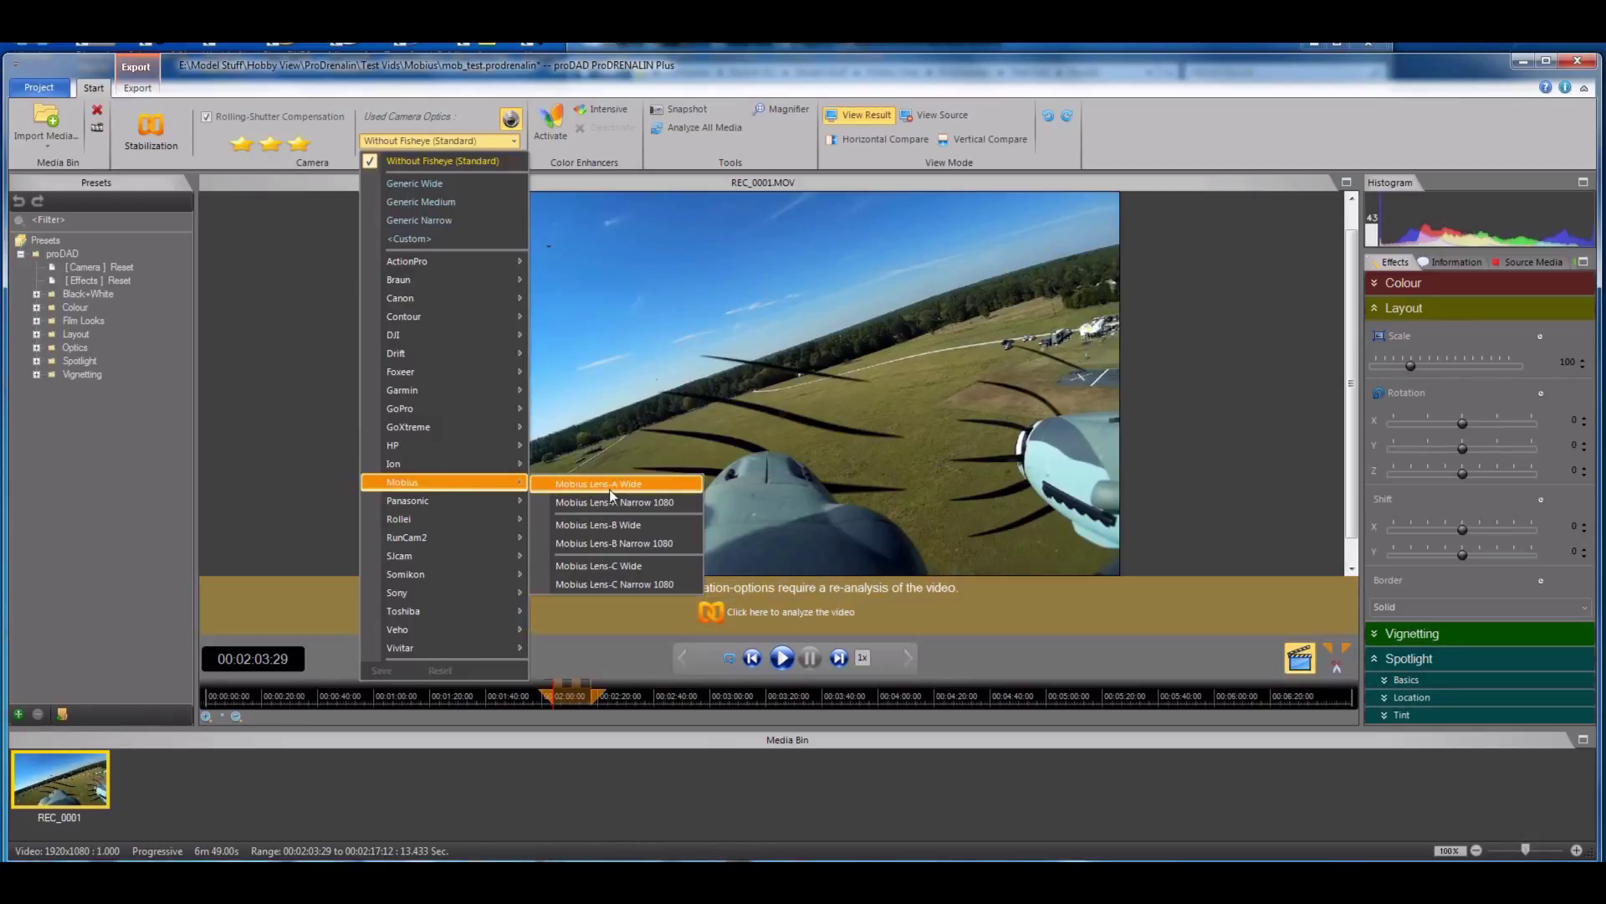
left_click(614, 531)
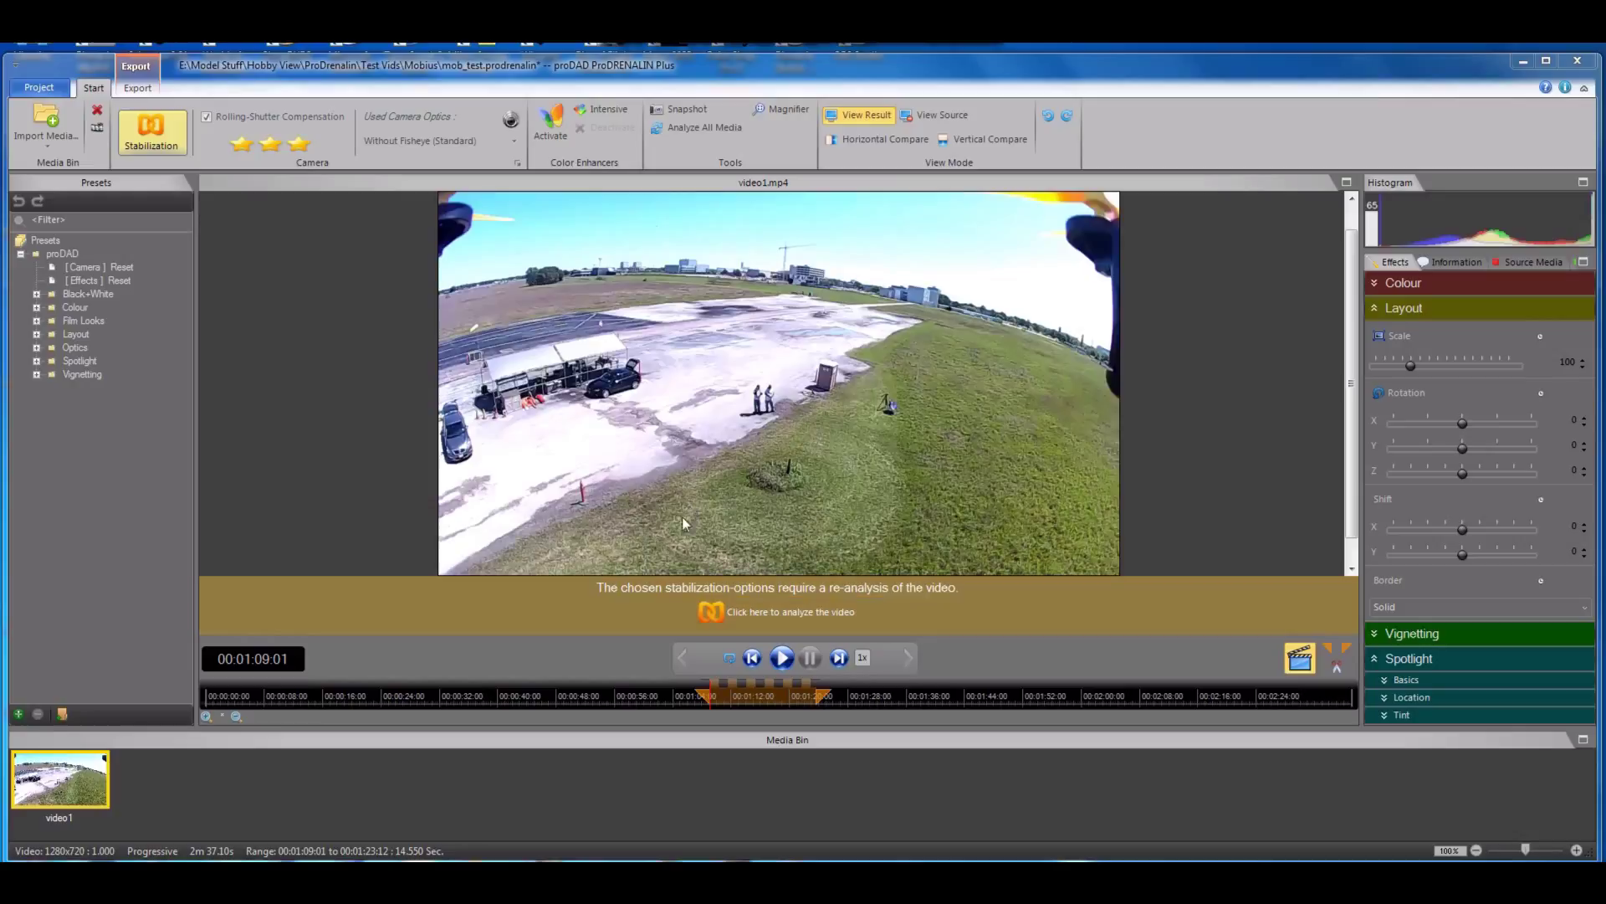
Play video1.mp4, change the correction intensity, and set camera optics to Generic Wide.
left_click(782, 658)
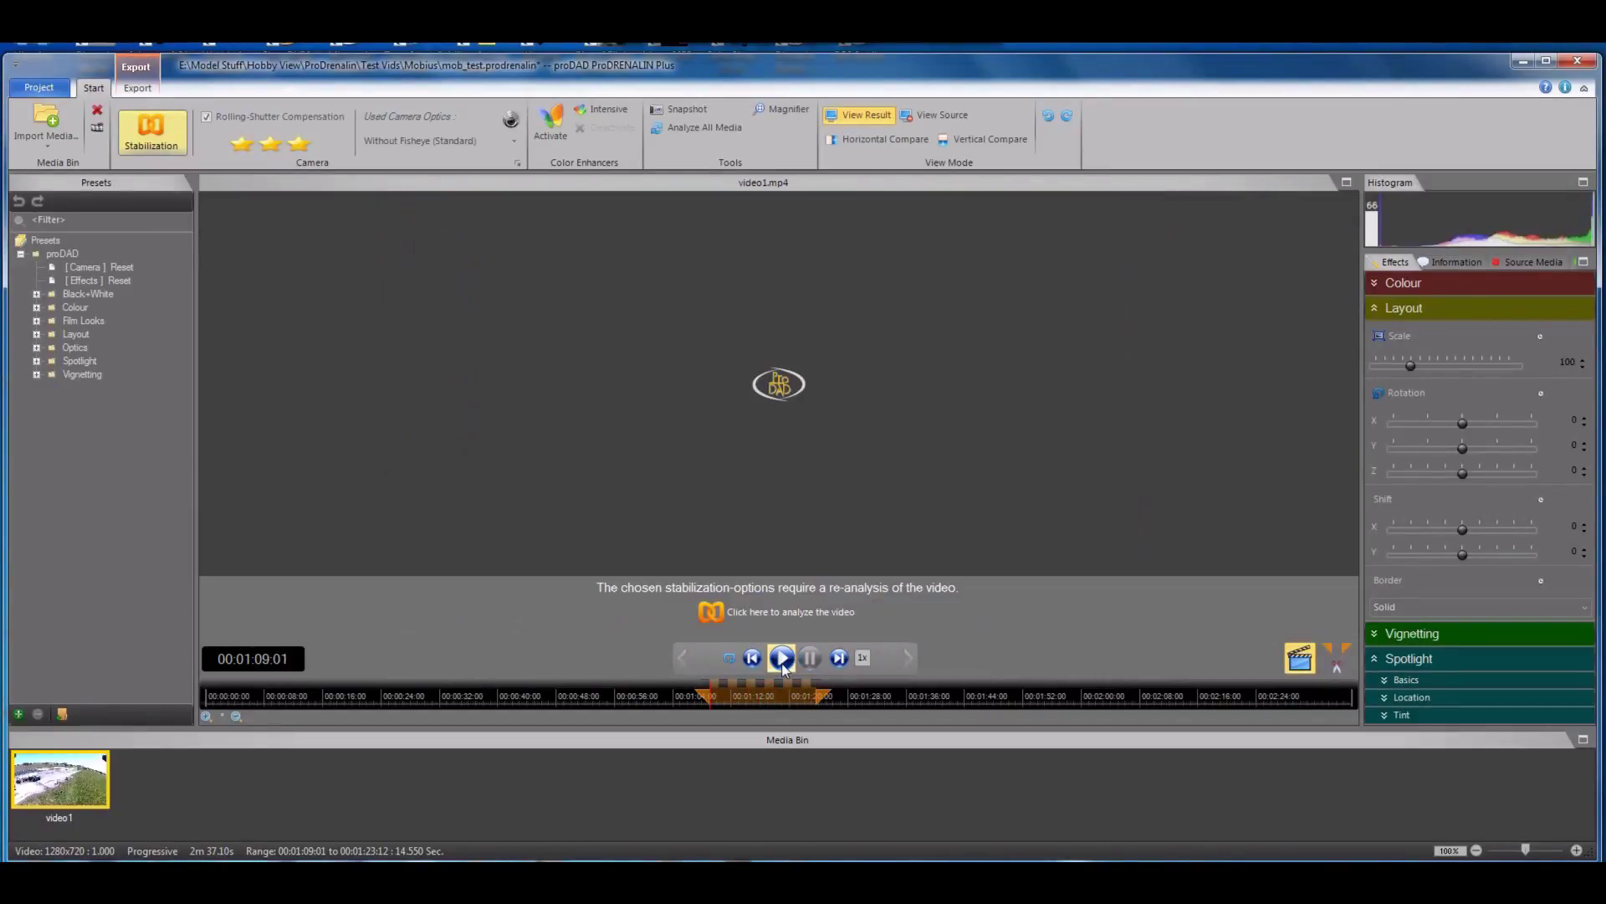
left_click(242, 146)
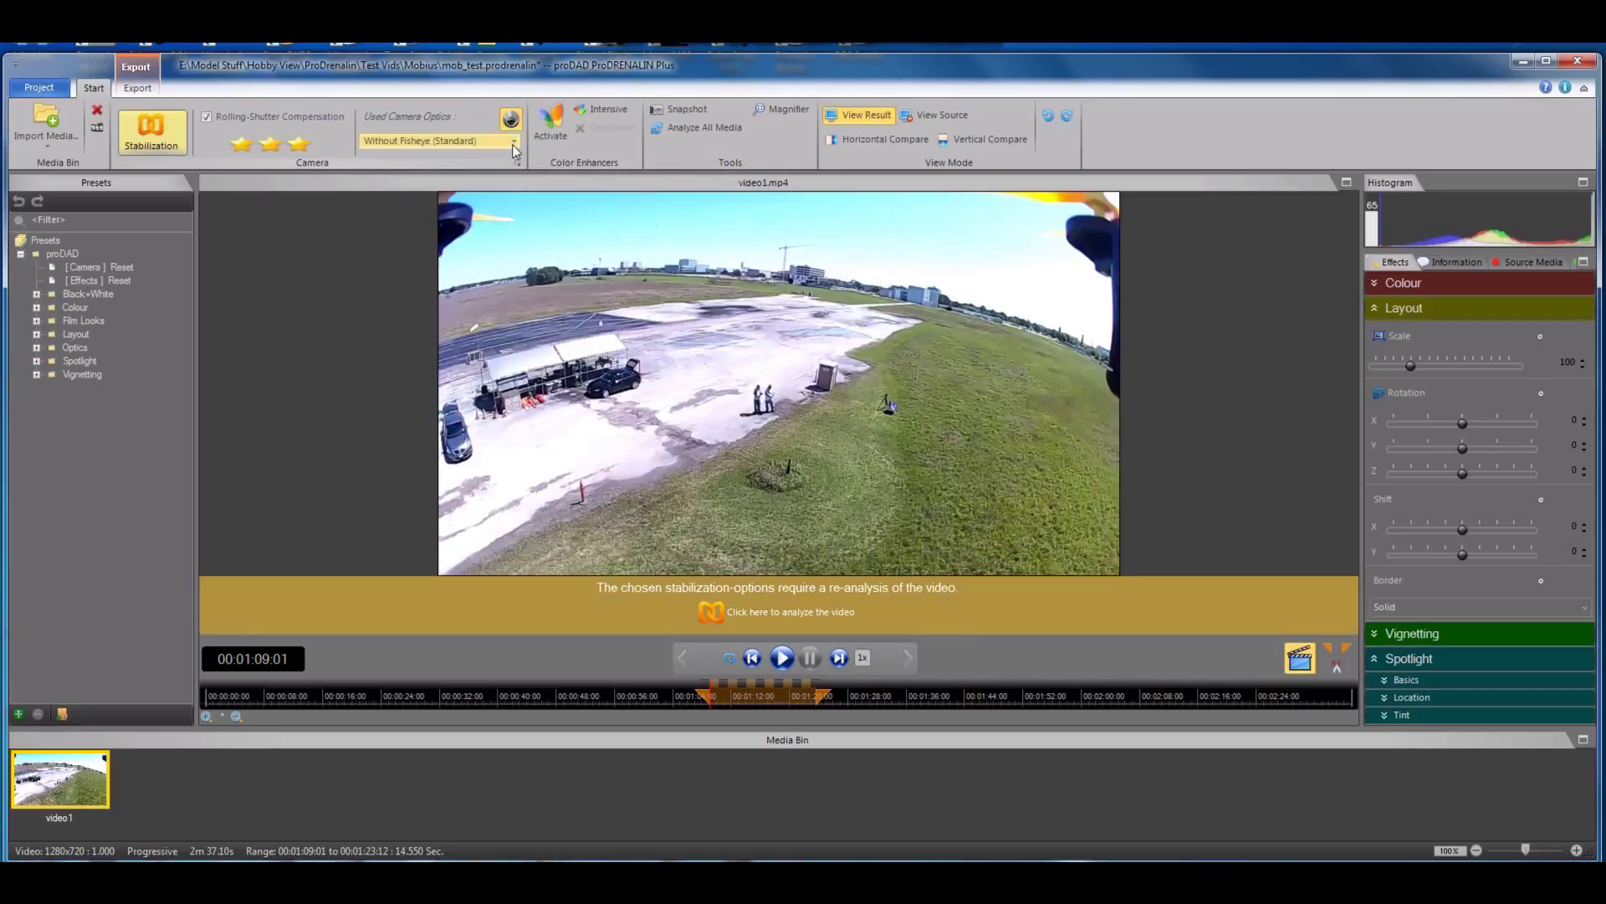
left_click(514, 141)
left_click(414, 184)
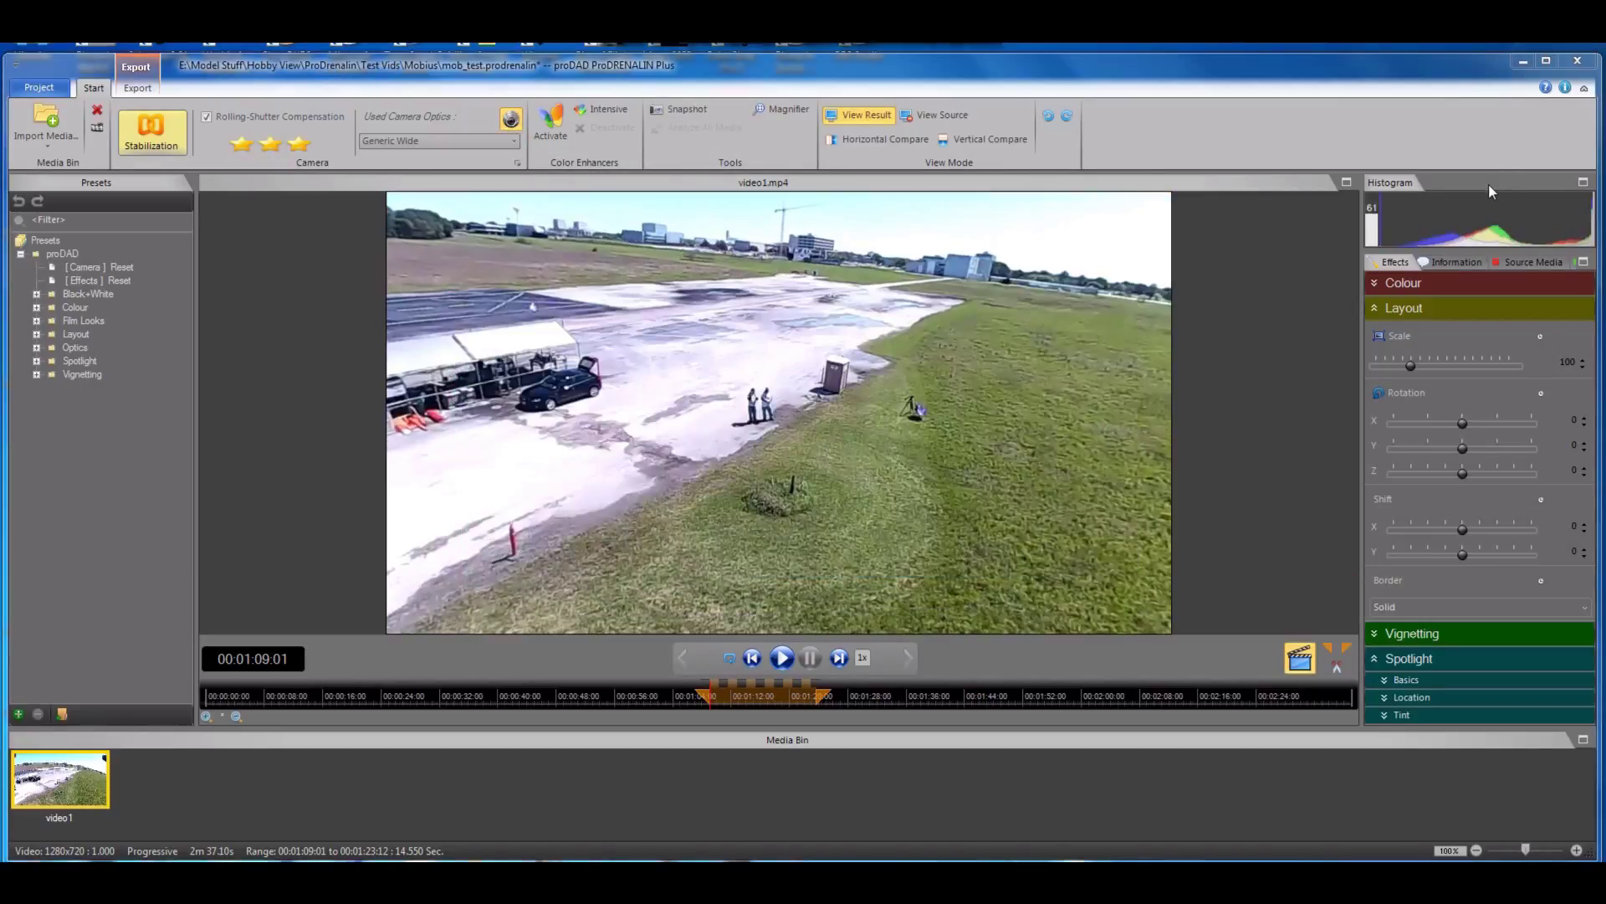
left_click(880, 141)
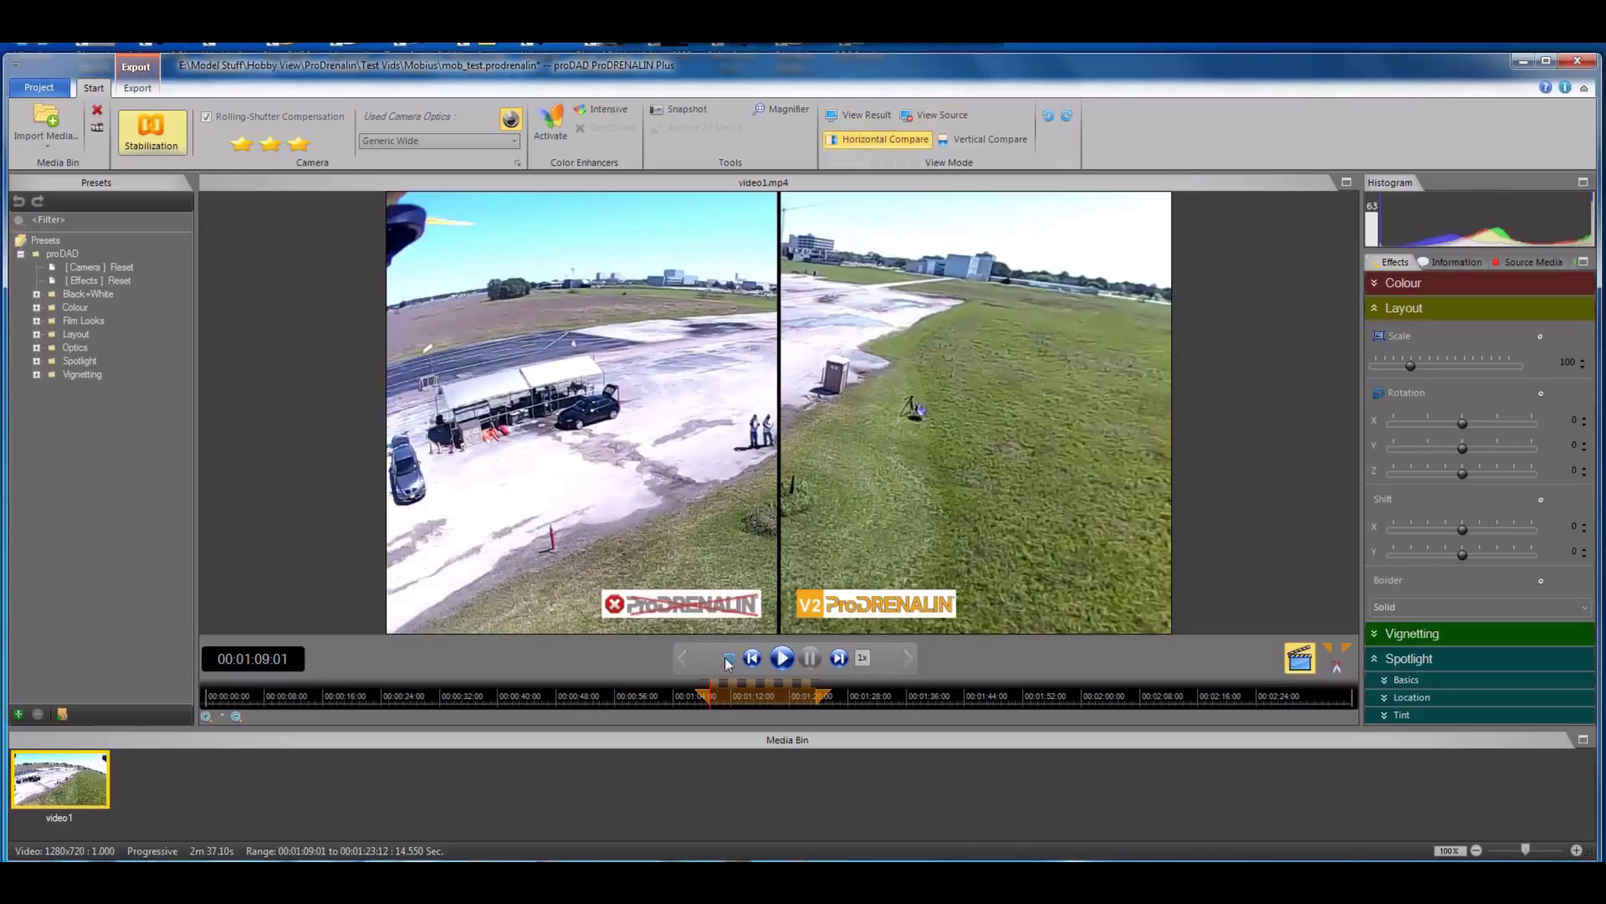